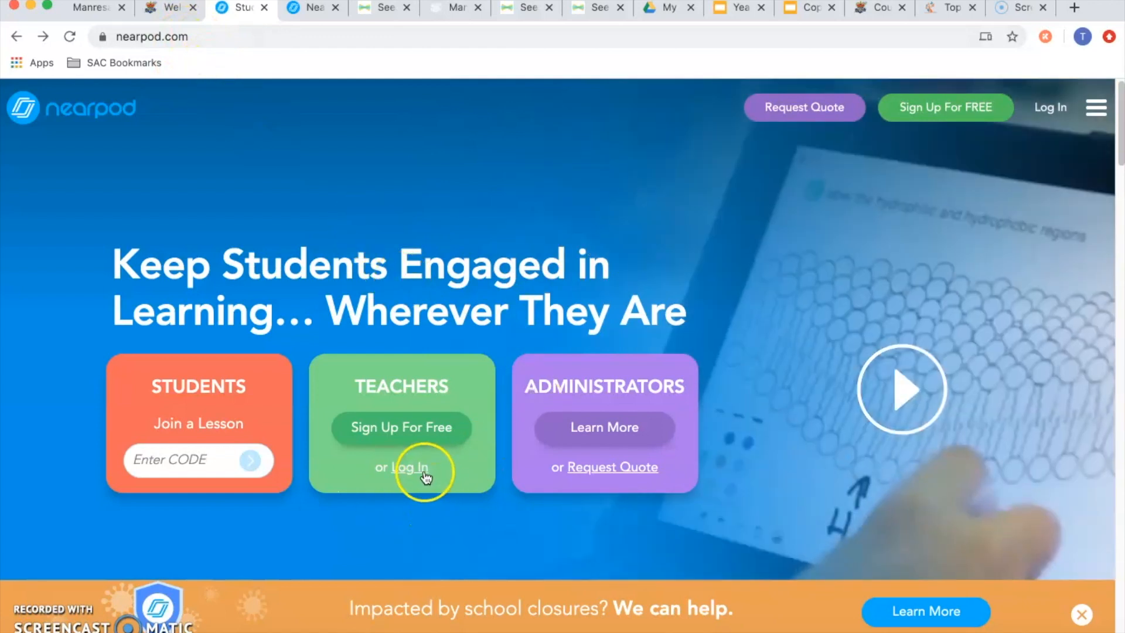
- Log in with the teacher account and create a new lesson in Nearpod from My Library
left_click(419, 468)
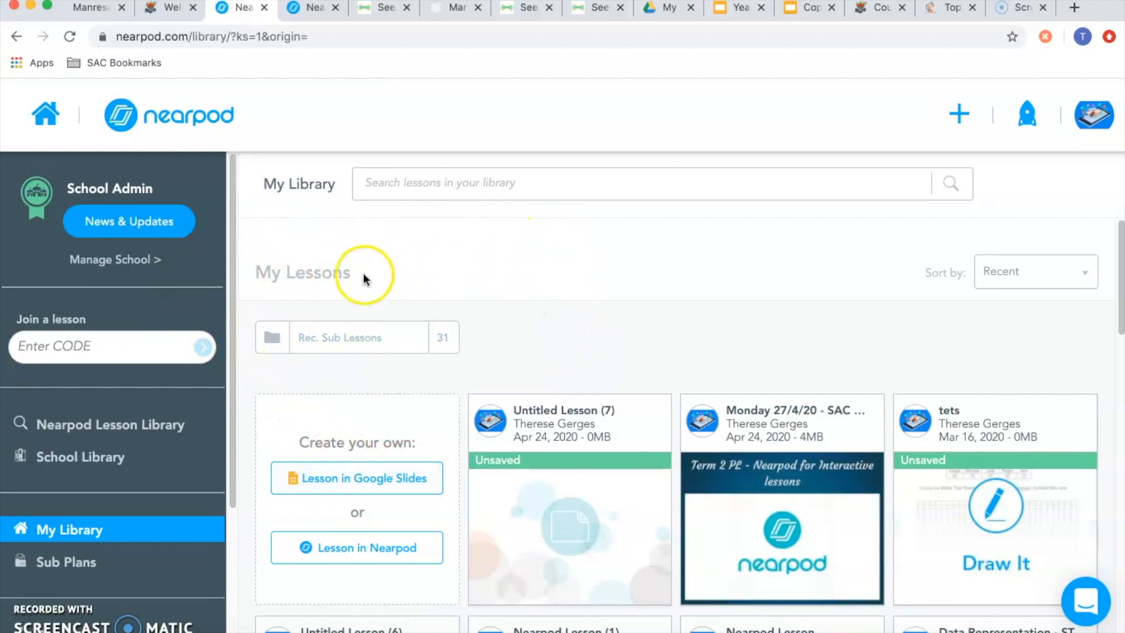
scroll(363, 269, "down", 1)
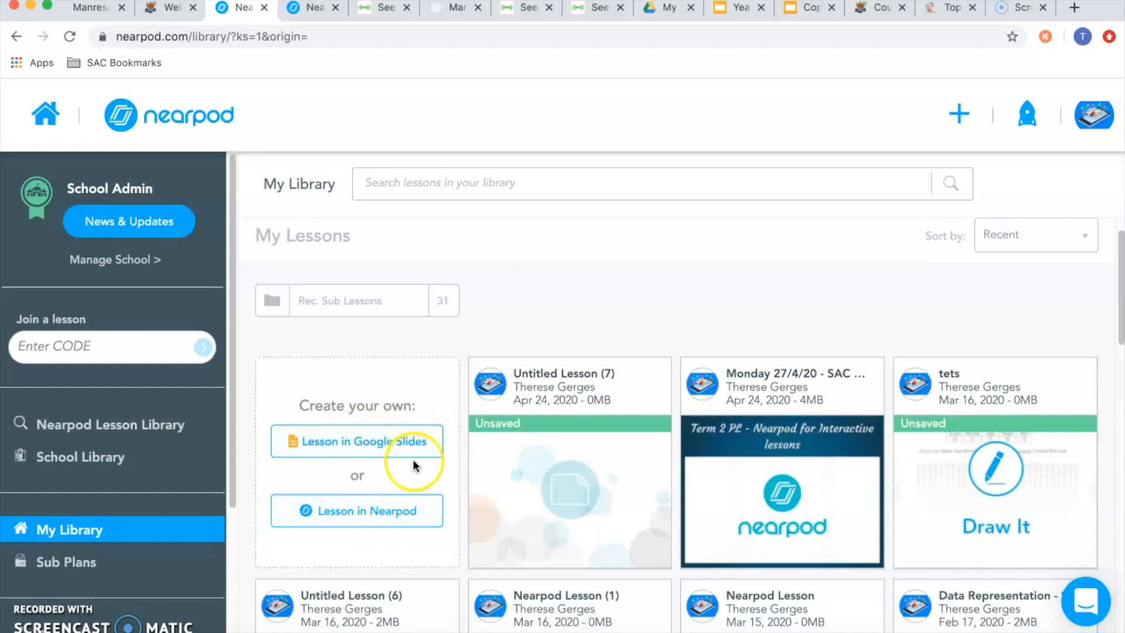
left_click(352, 514)
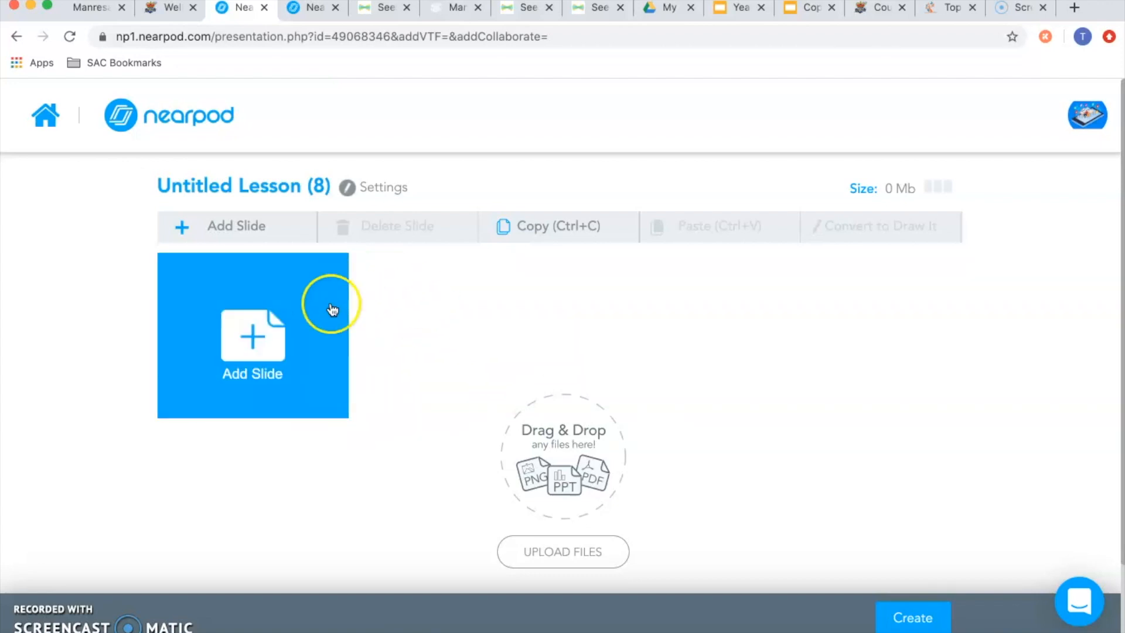
- Add a content slide of type Slide to the new lesson
left_click(257, 338)
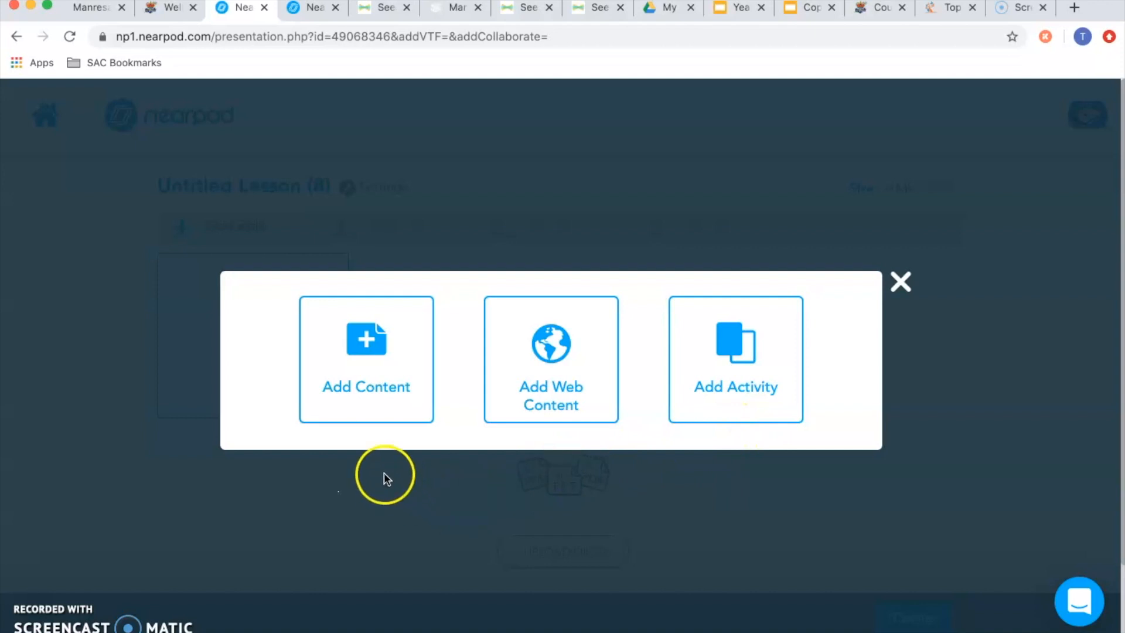
left_click(371, 359)
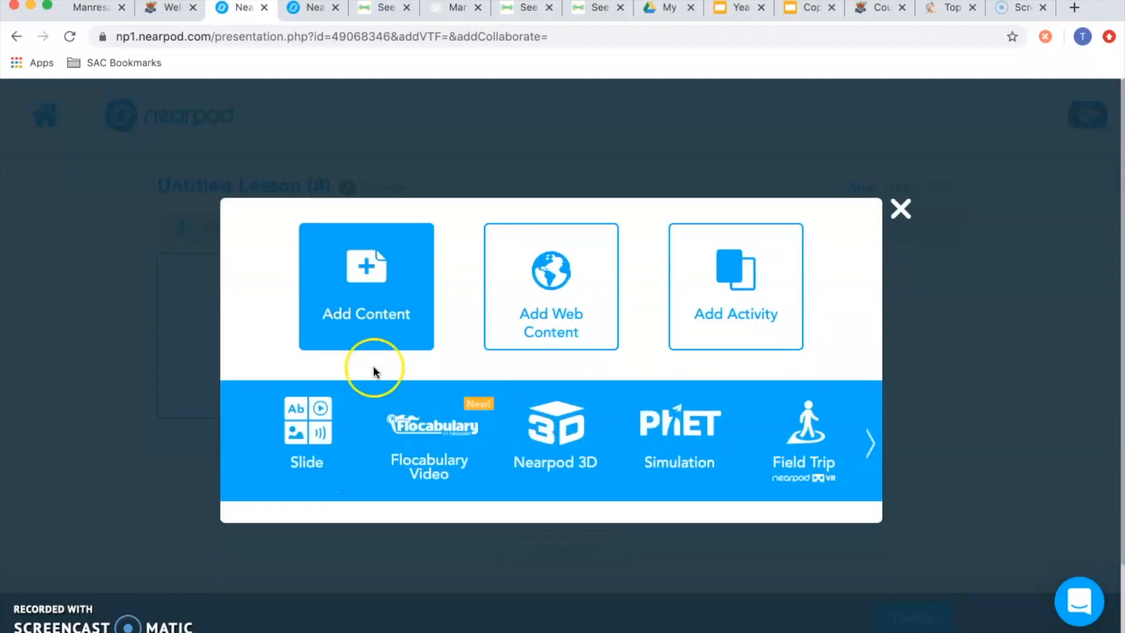
left_click(308, 445)
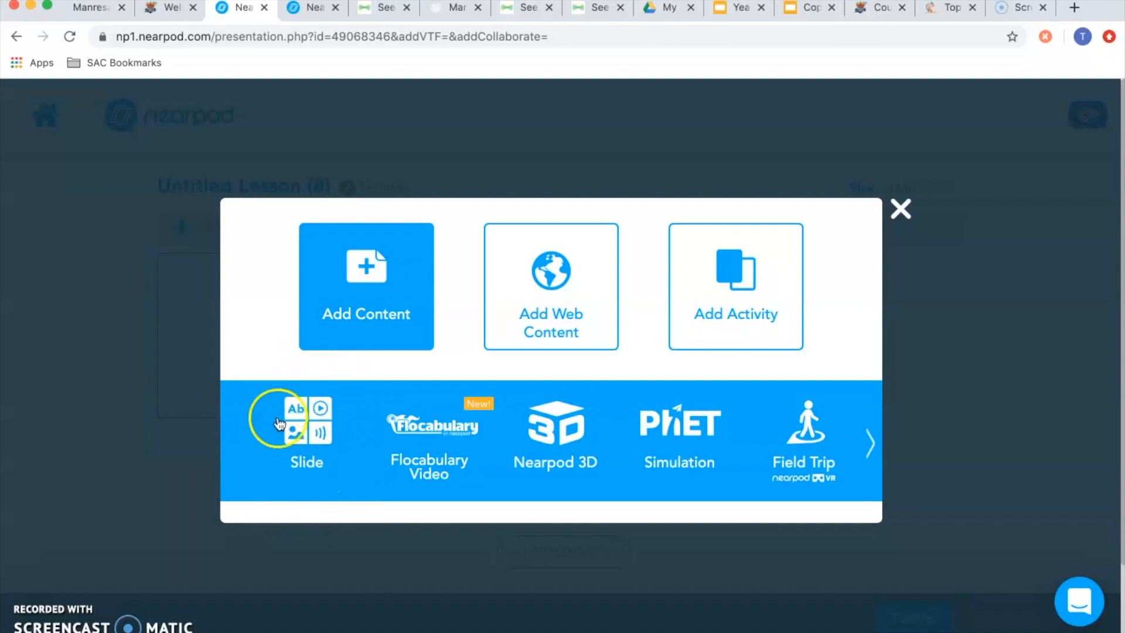
left_click(311, 424)
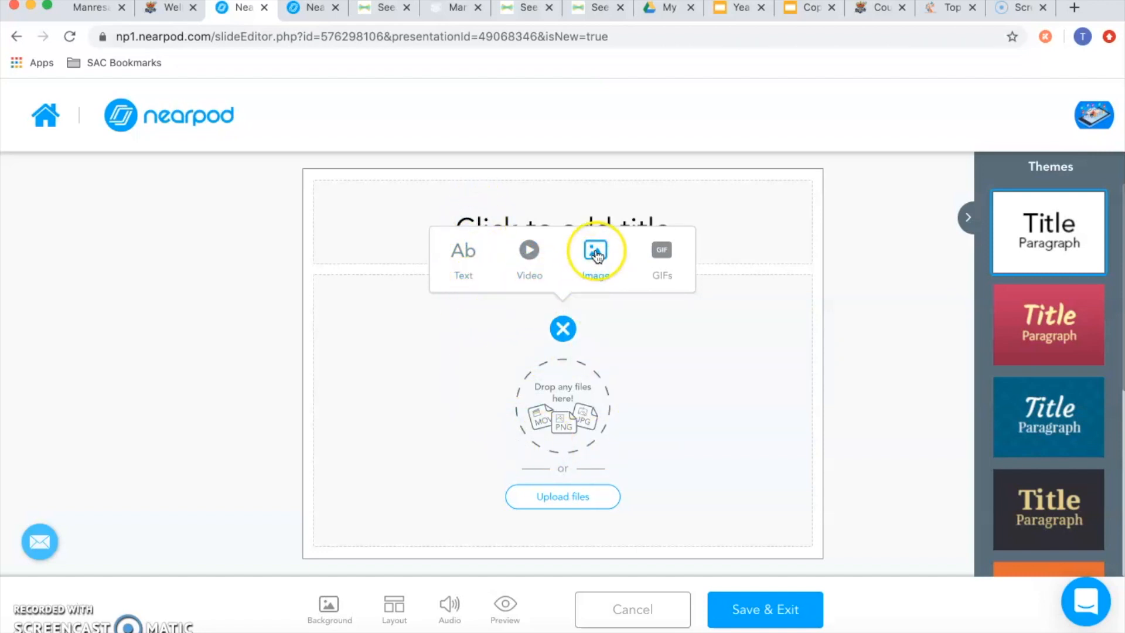
- Search the GIFs for "covid 19" and insert the Corona Virus cartoon GIF into the slide's content area
left_click(666, 253)
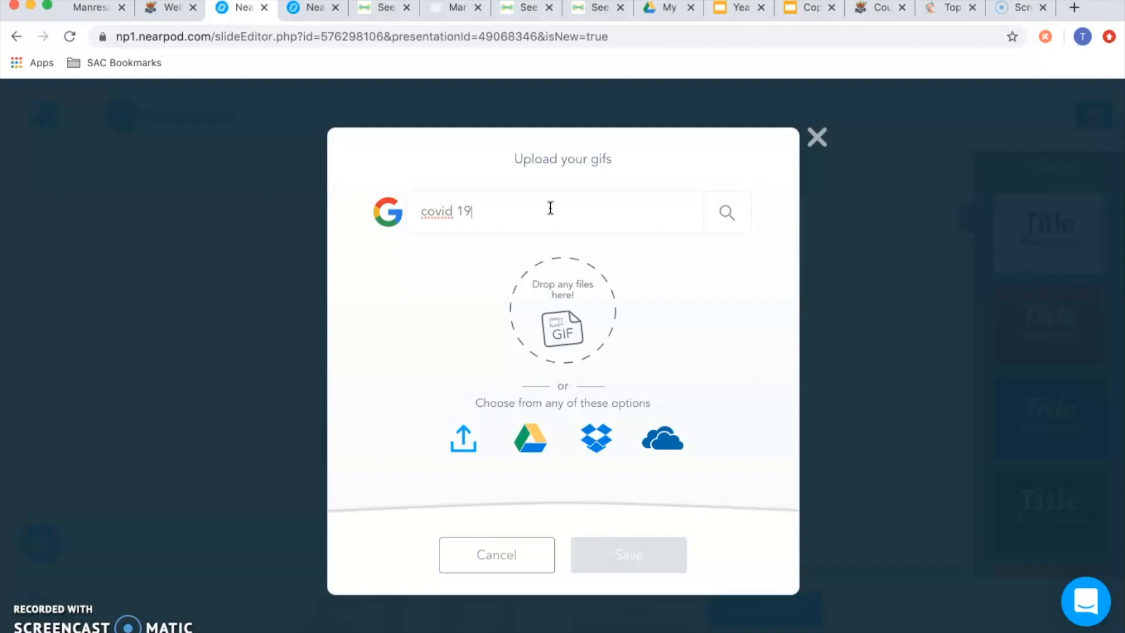
key("Return")
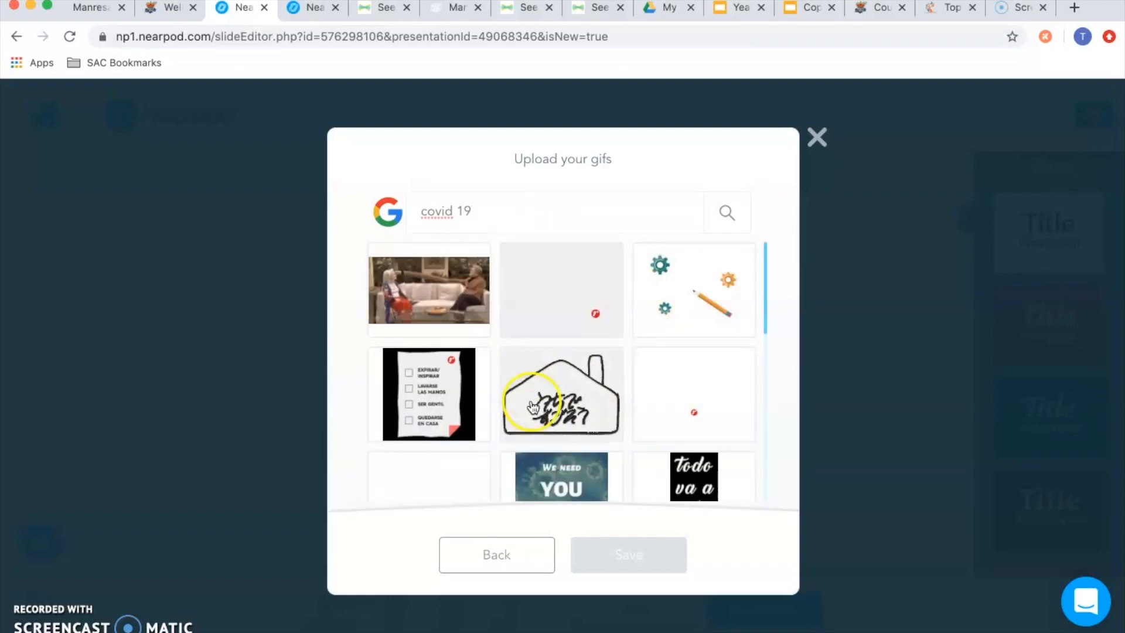
scroll(680, 384, "down", 1)
scroll(682, 375, "down", 1)
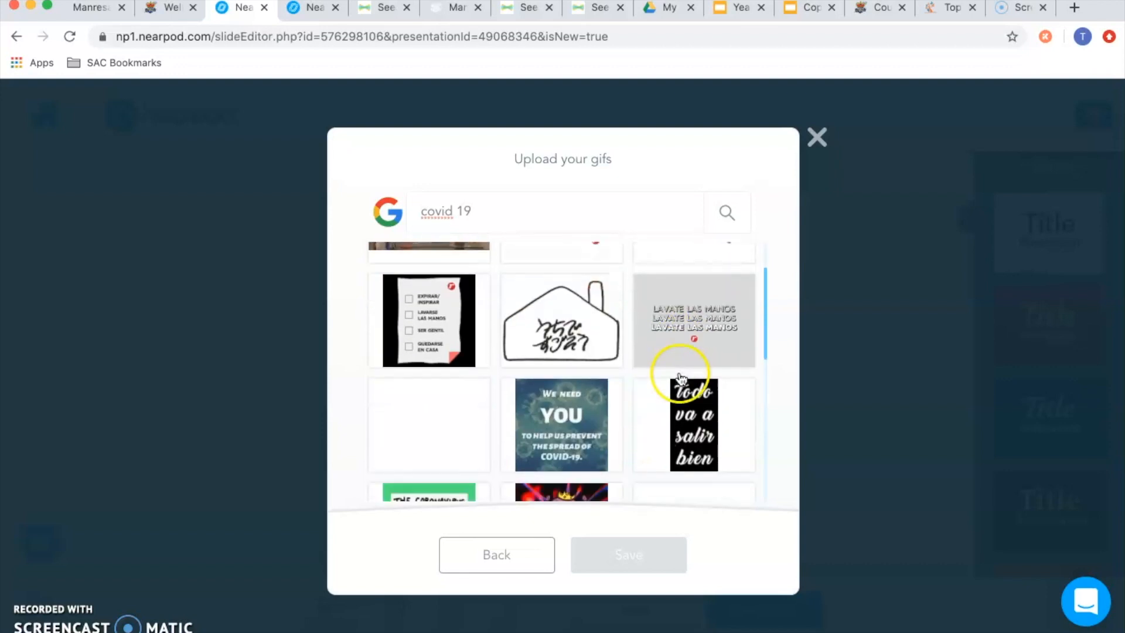
scroll(680, 380, "down", 4)
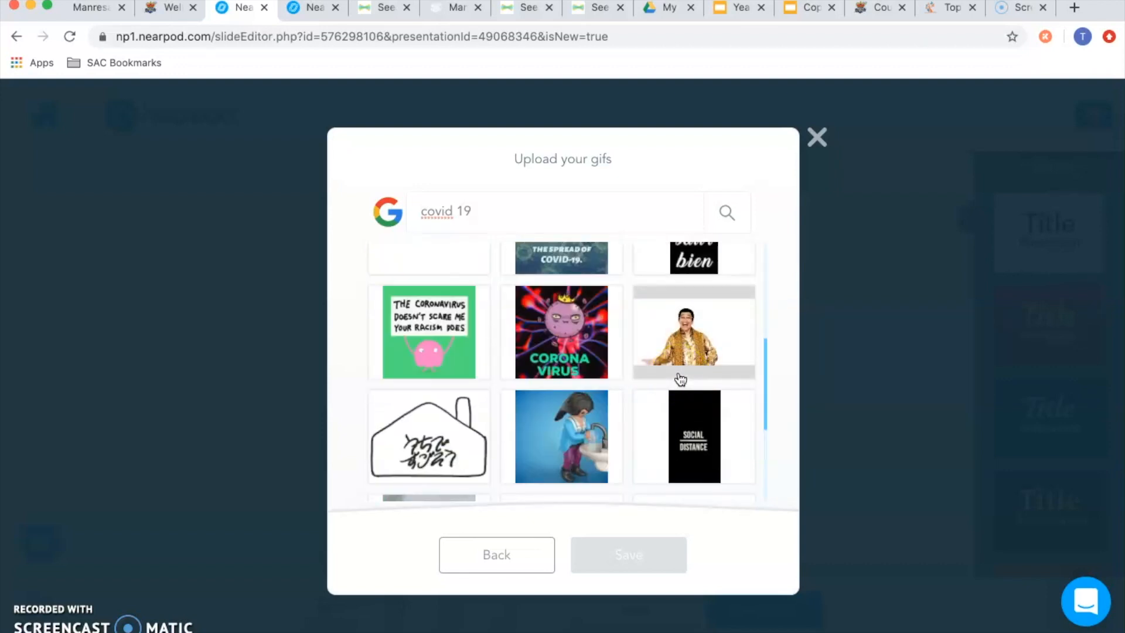
scroll(589, 365, "up", 1)
left_click(589, 364)
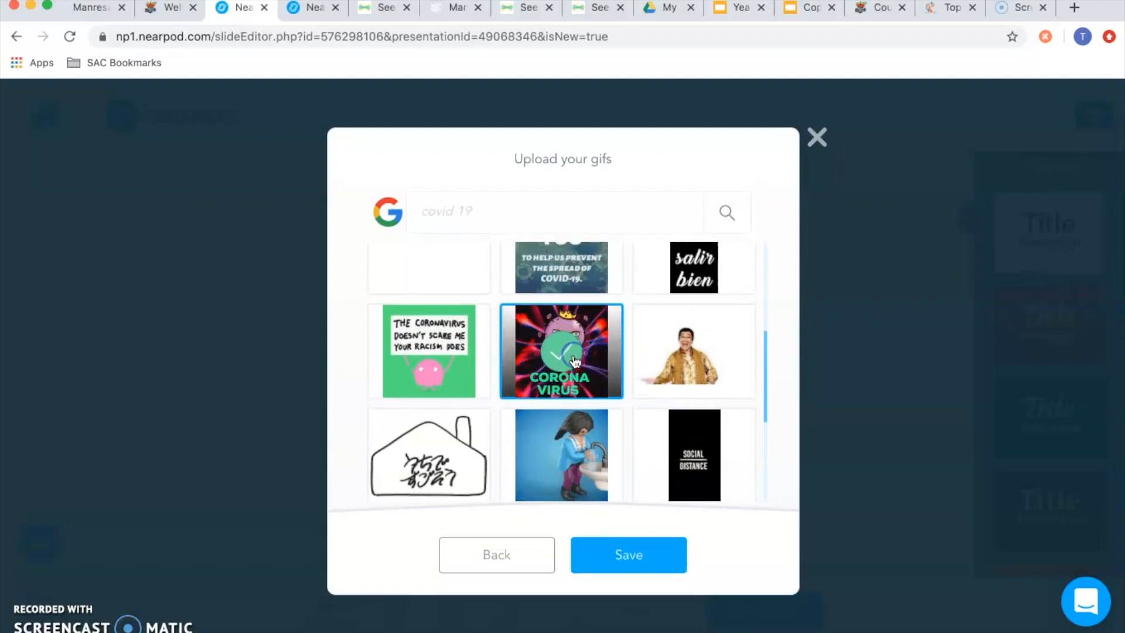
left_click(618, 571)
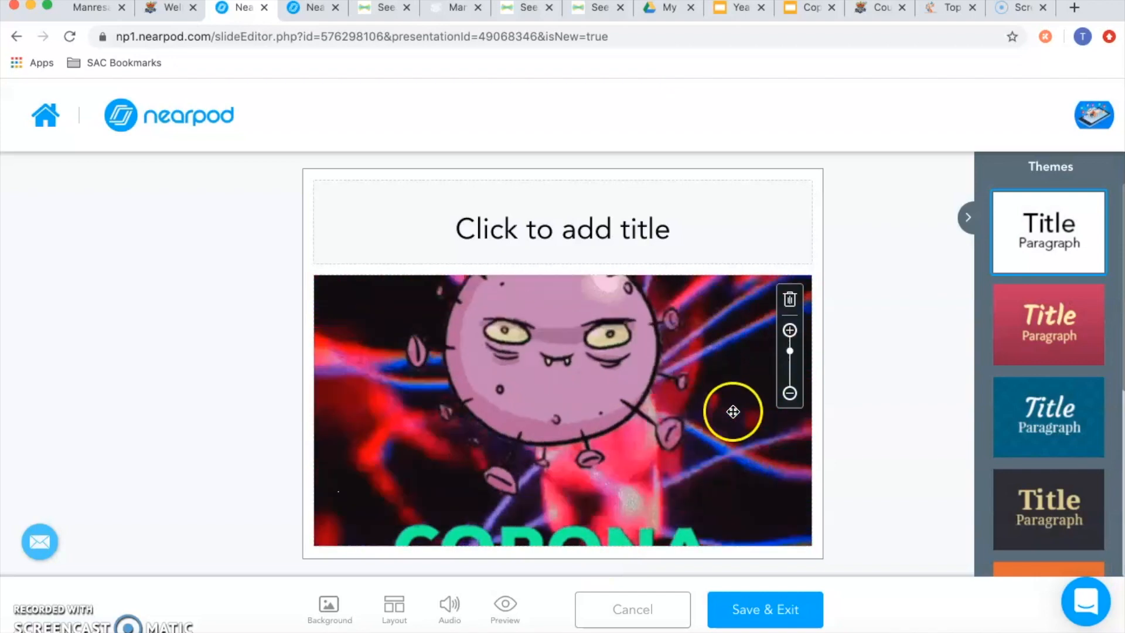
- Scale the GIF down so its full width shows inside the slide's content area
left_click(790, 393)
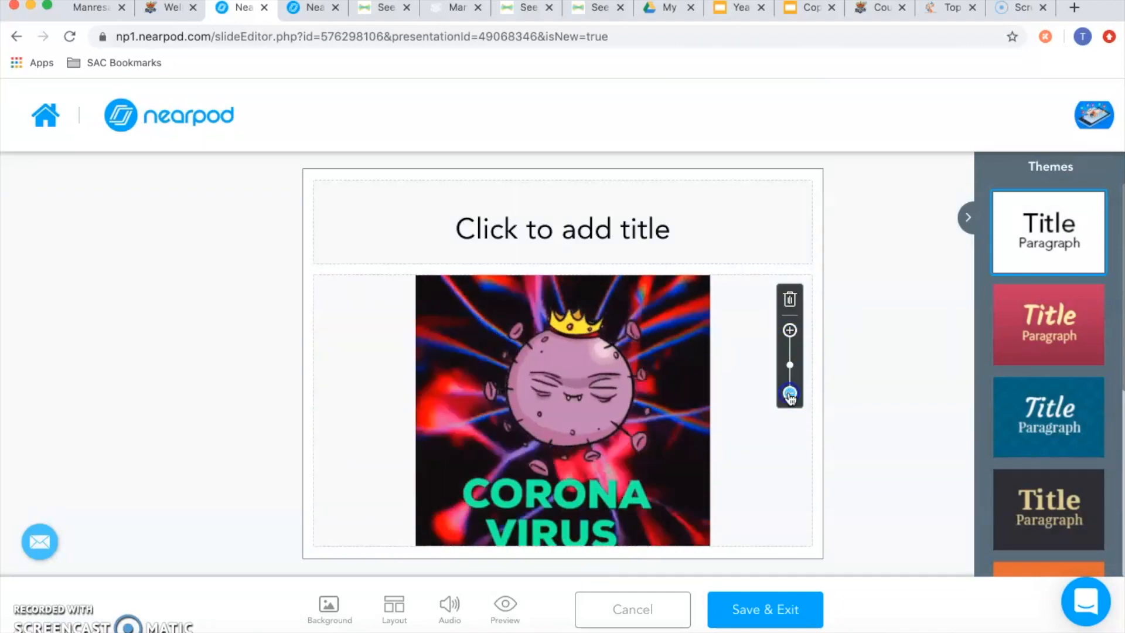
left_click(790, 329)
left_click(789, 393)
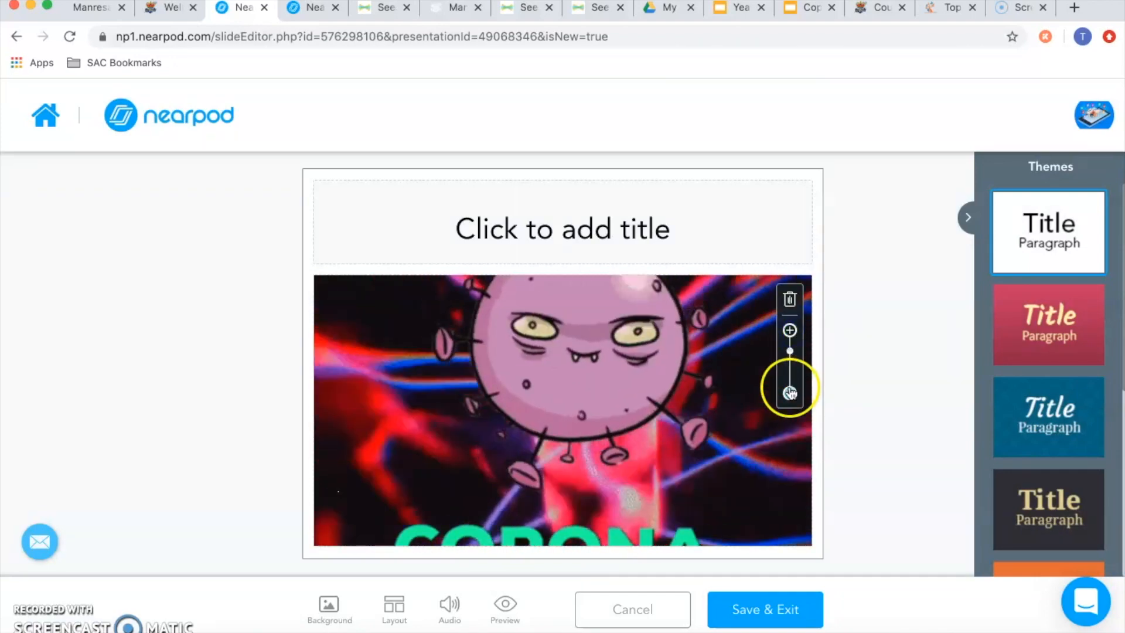
- Enter "Covid 19" as the slide title
left_click(548, 227)
left_click(580, 235)
type("Covid 19")
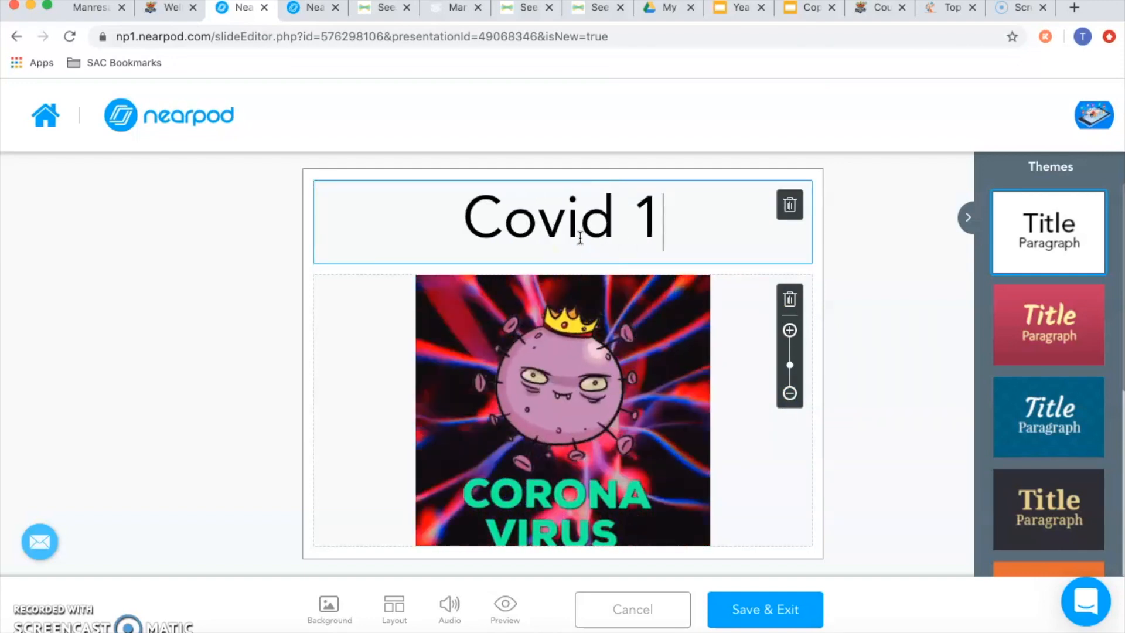
left_click(781, 535)
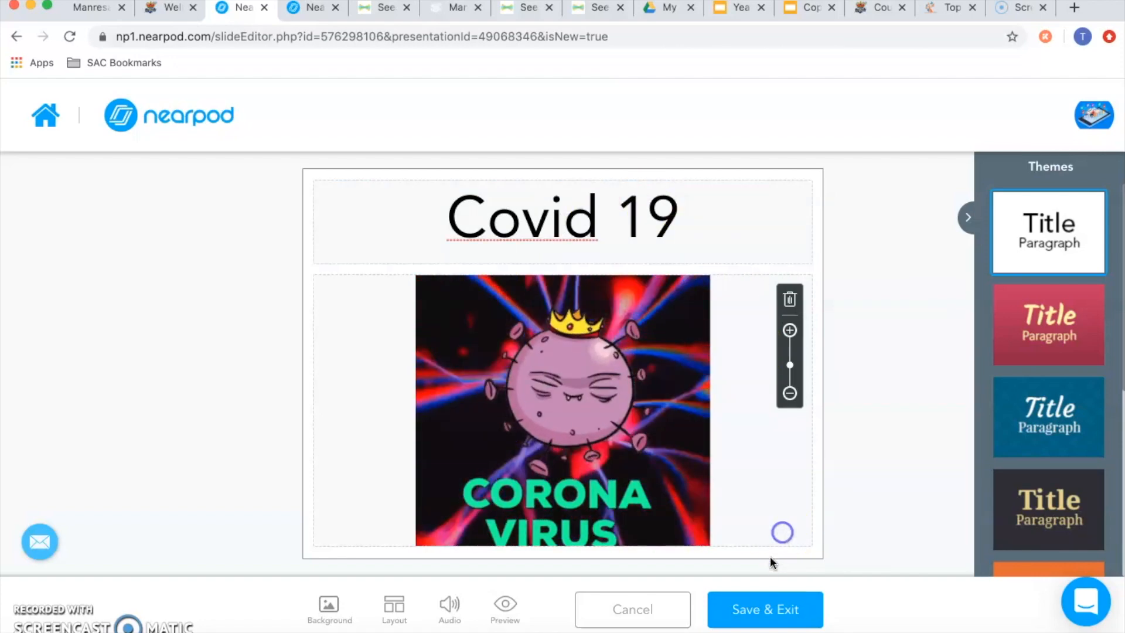
left_click(735, 606)
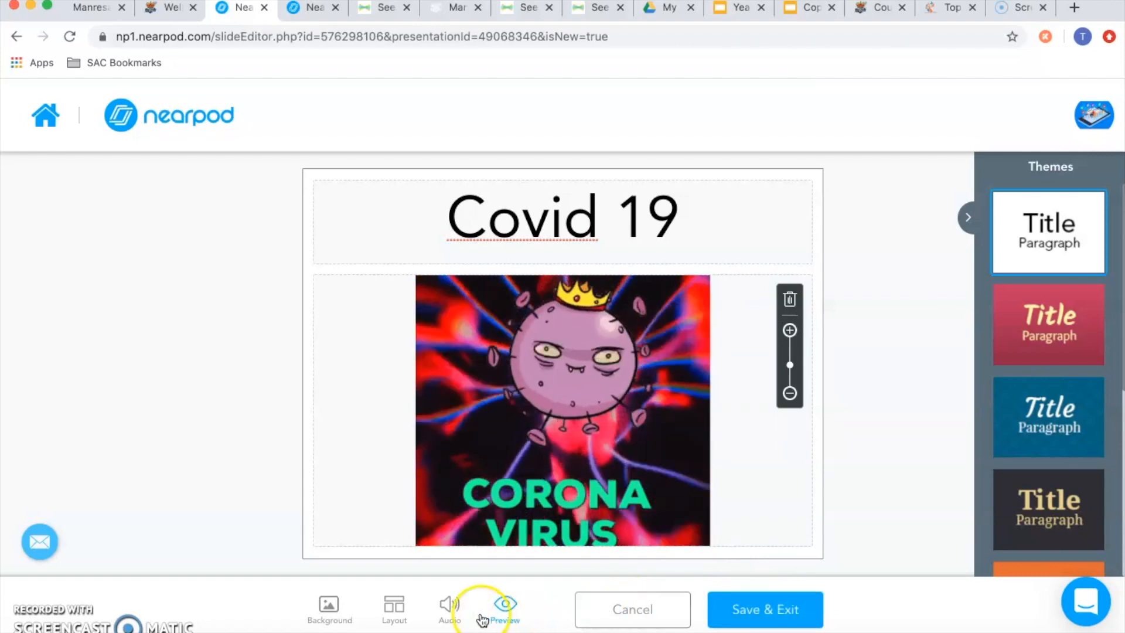
- Record a 5-second audio clip for the slide, play it back and save it
left_click(452, 609)
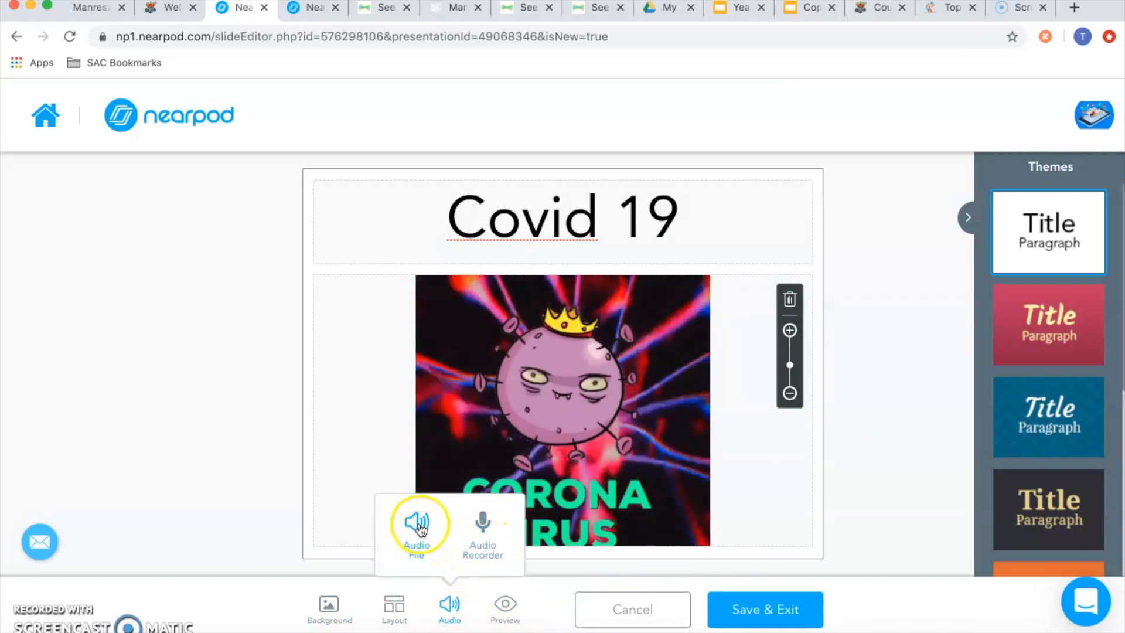
left_click(486, 550)
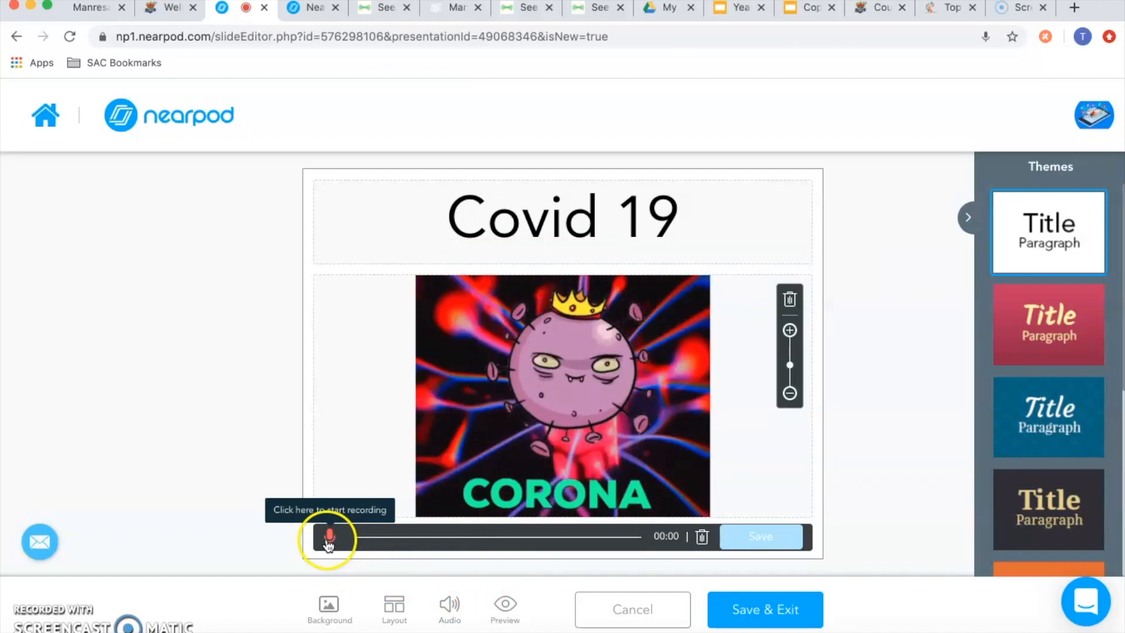
left_click(328, 542)
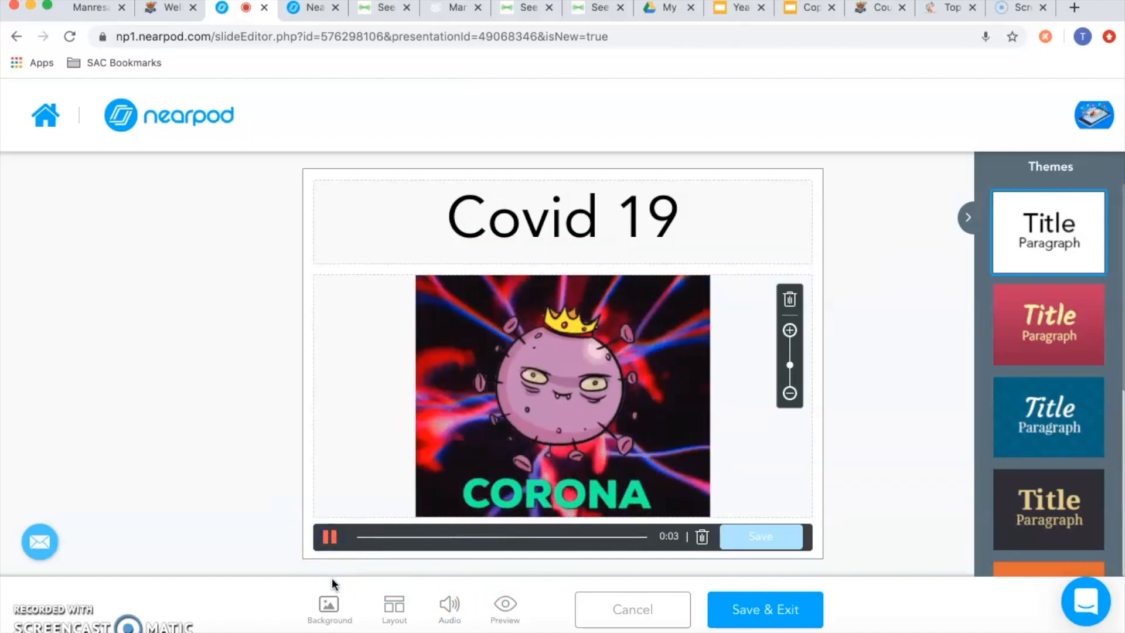
left_click(330, 536)
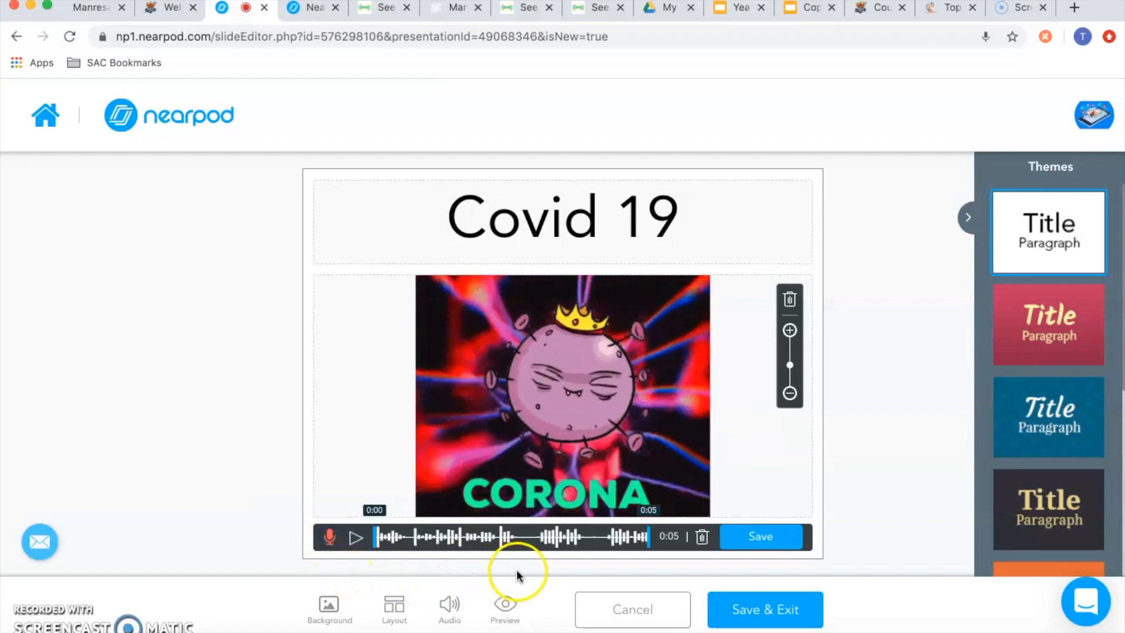
left_click(355, 537)
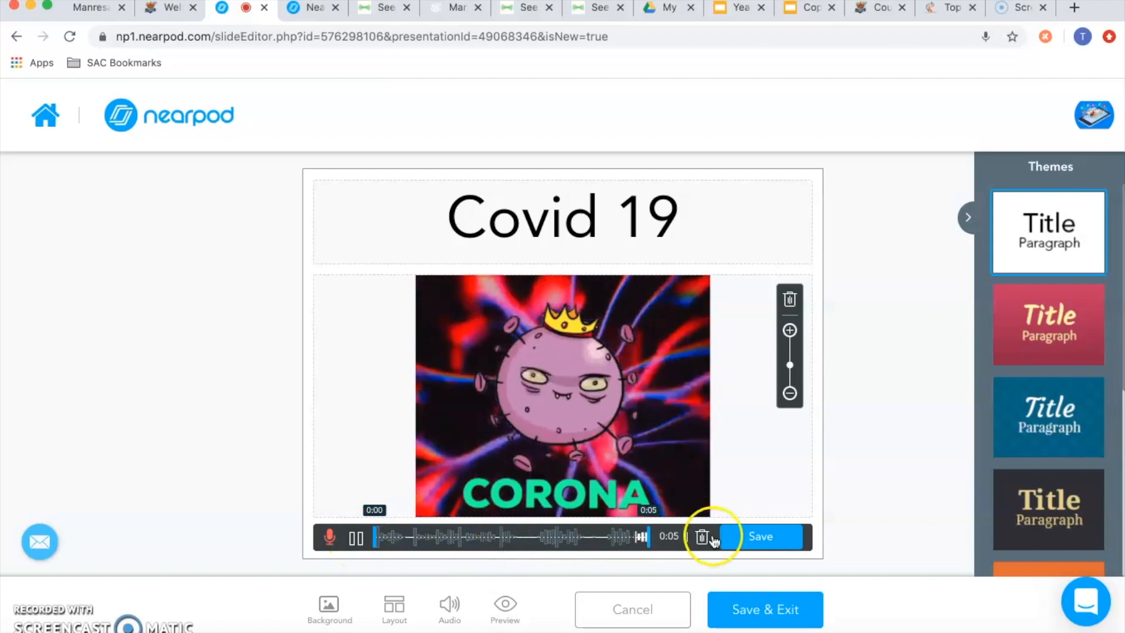
left_click(757, 539)
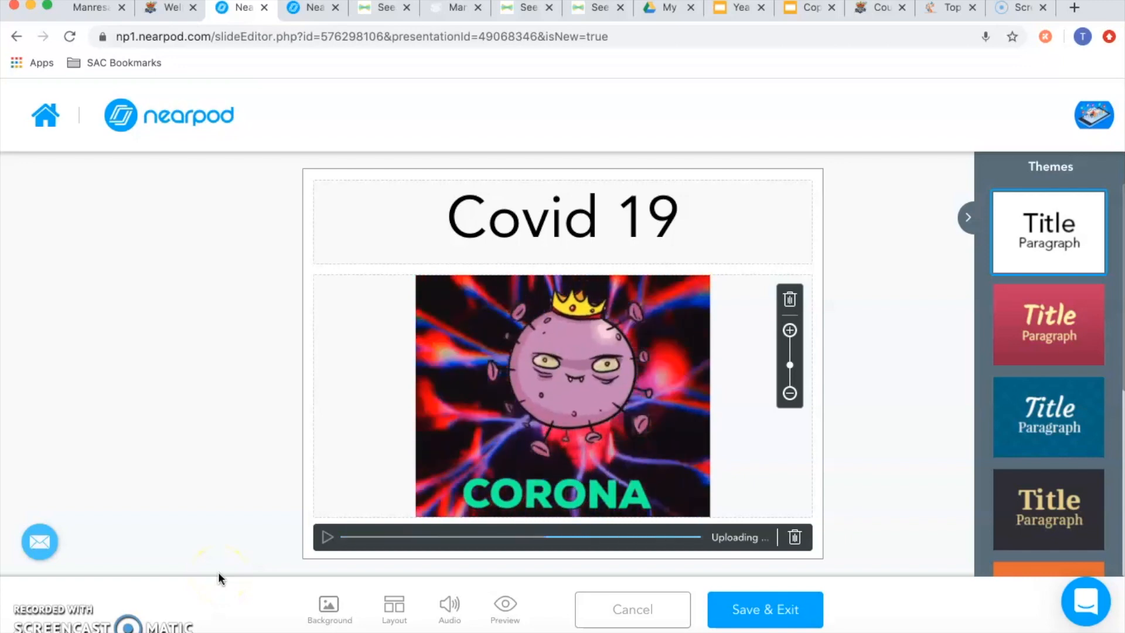
left_click(228, 585)
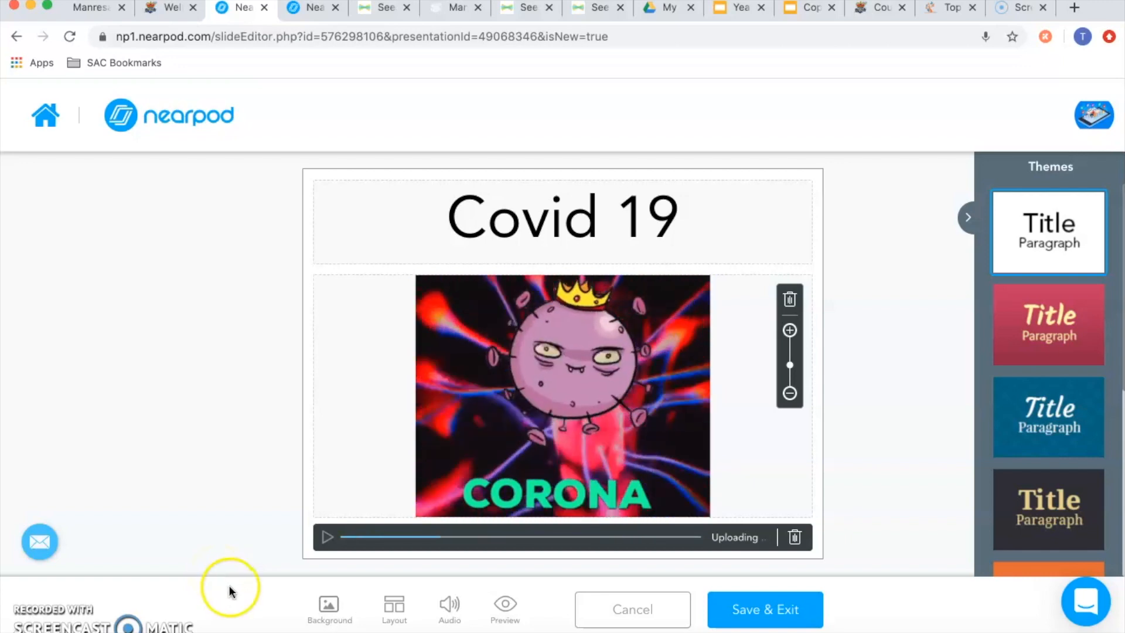
- Check the background image upload options without choosing one, and apply the pink theme to the slide
left_click(332, 614)
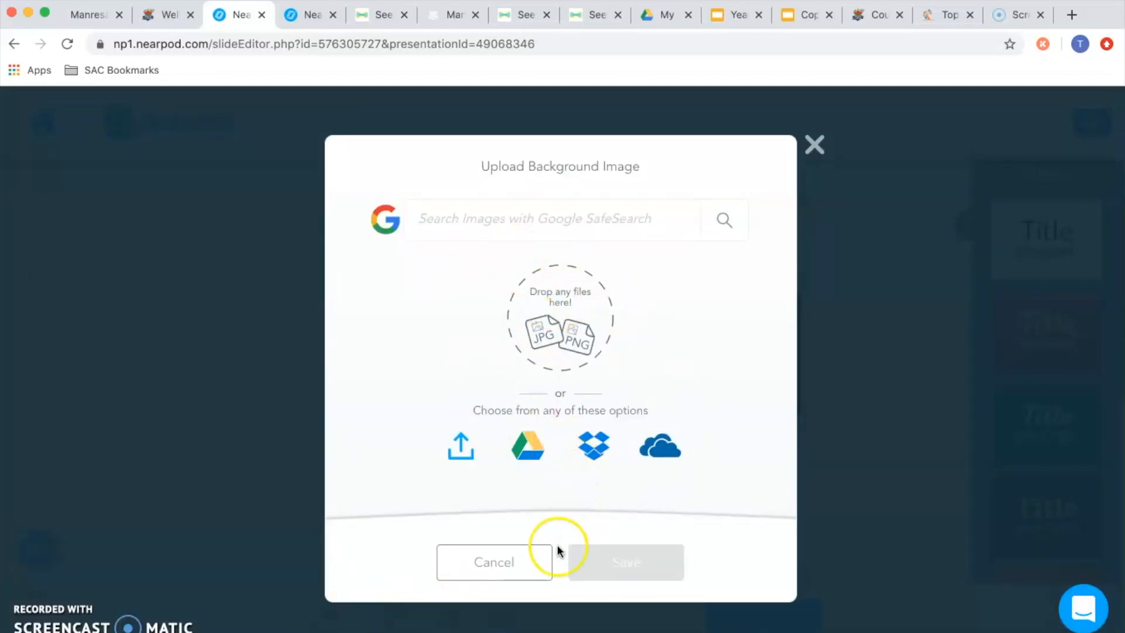
left_click(511, 573)
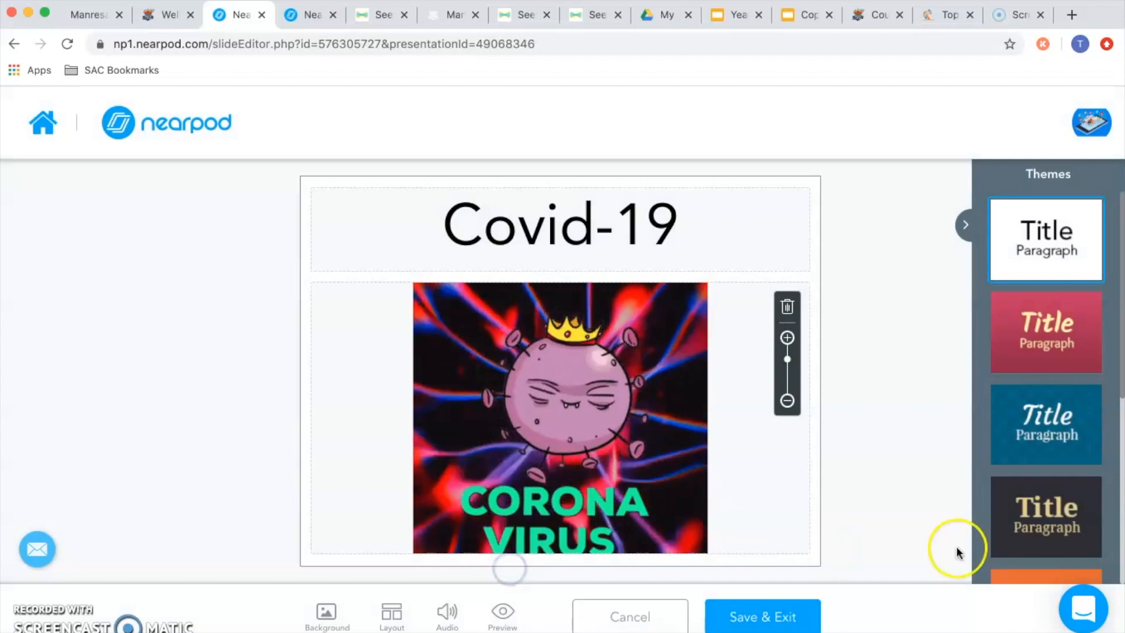
scroll(1077, 419, "down", 4)
scroll(1075, 426, "up", 4)
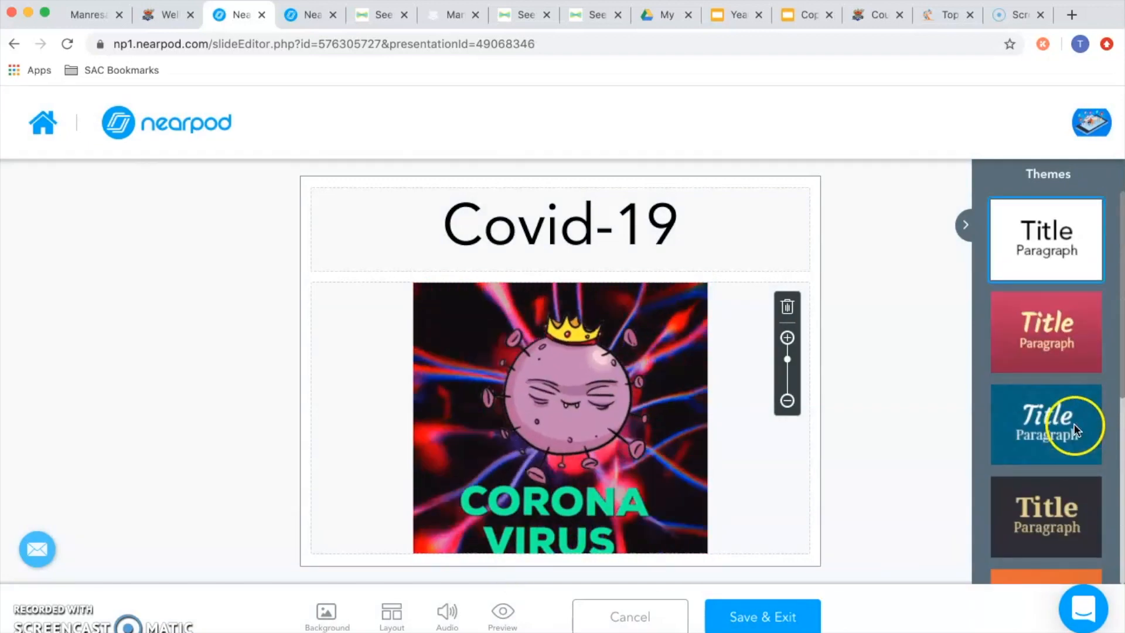
left_click(1049, 344)
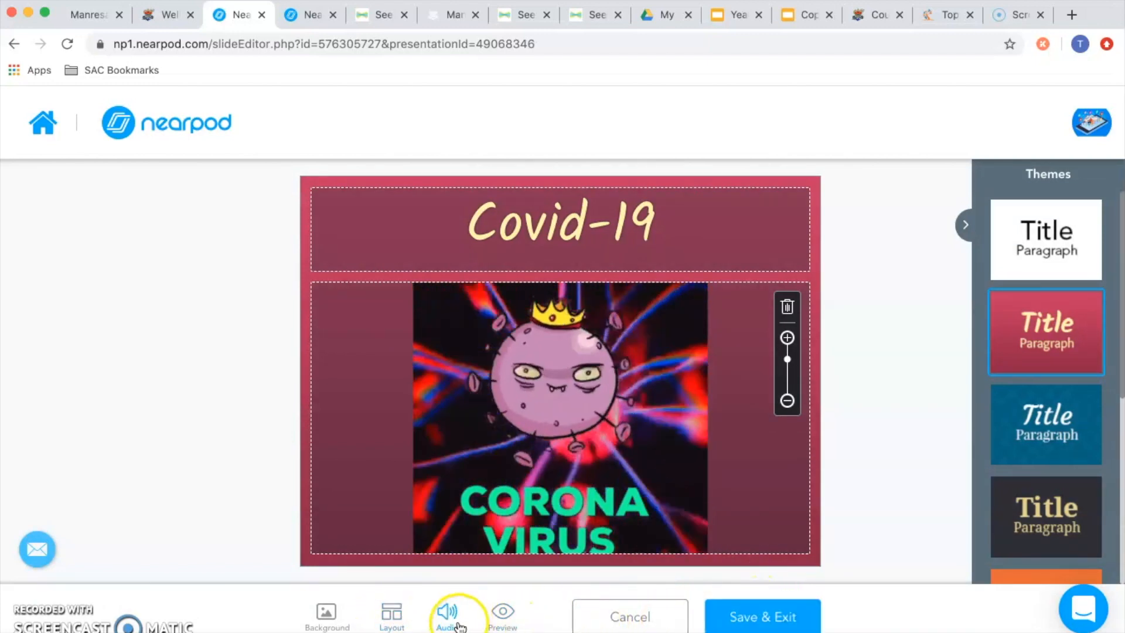
- Change the slide layout to Title + two elements and view the content options for the empty element
left_click(393, 613)
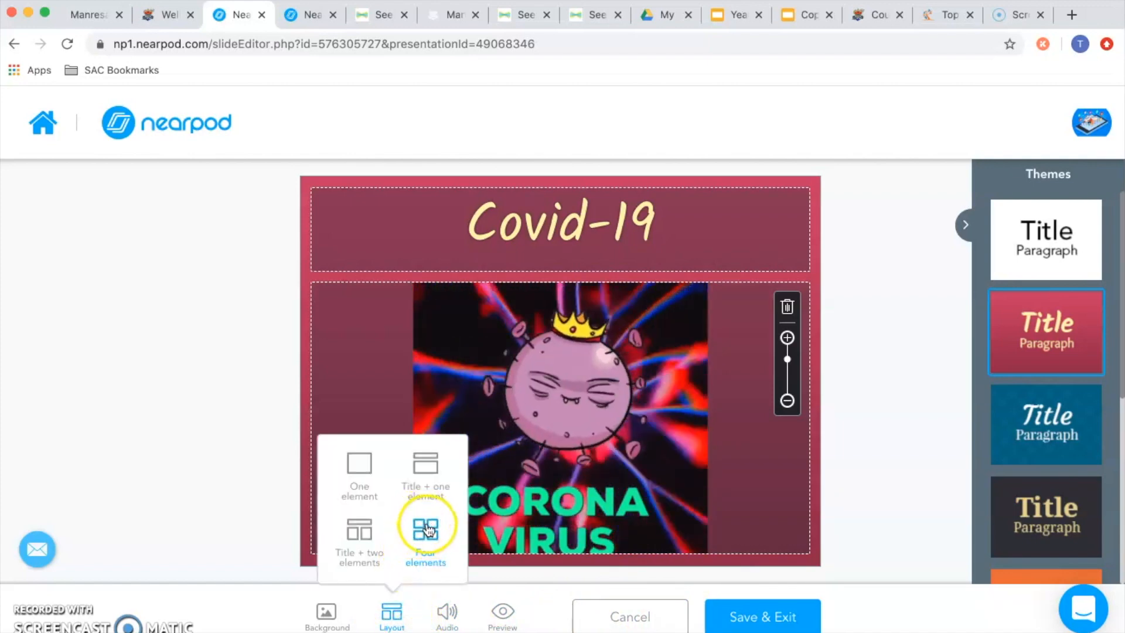
left_click(362, 529)
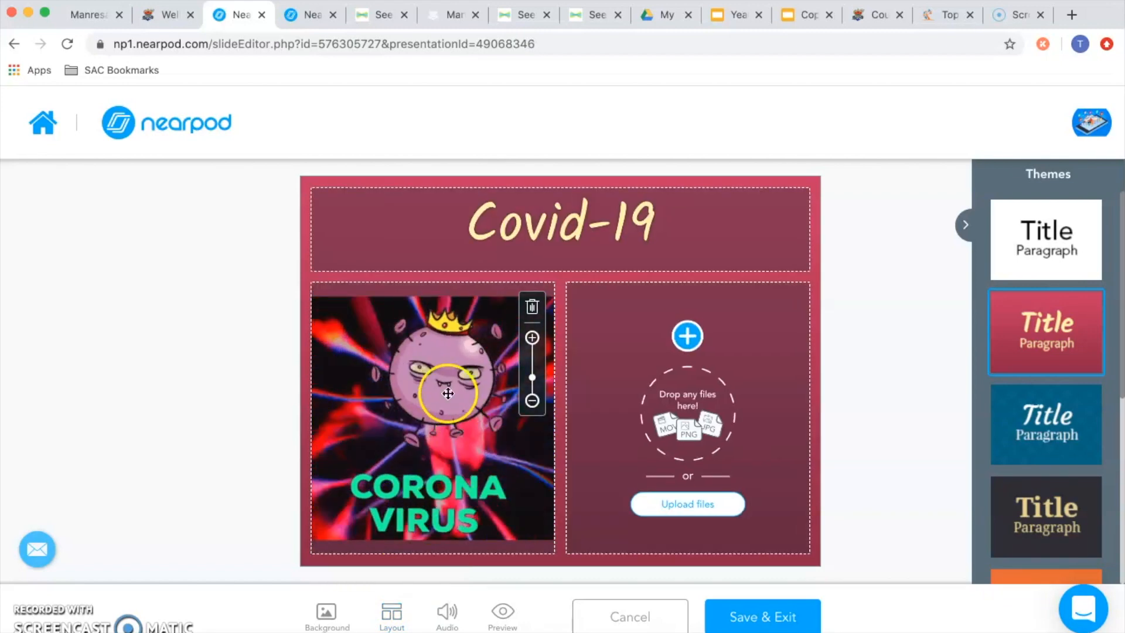
left_click(687, 336)
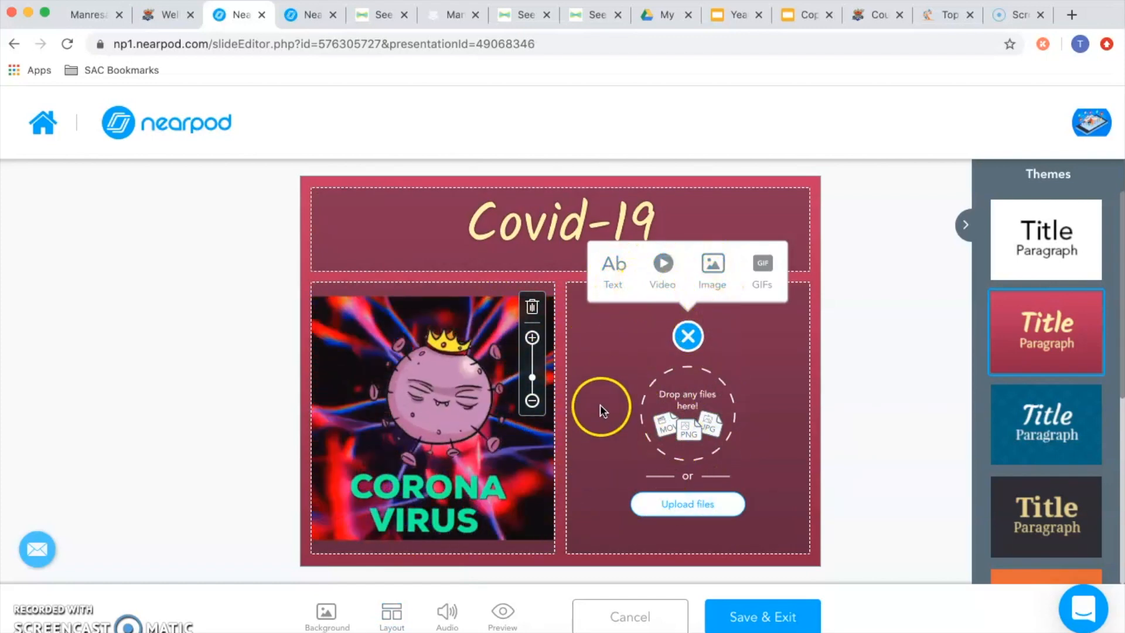
left_click(607, 478)
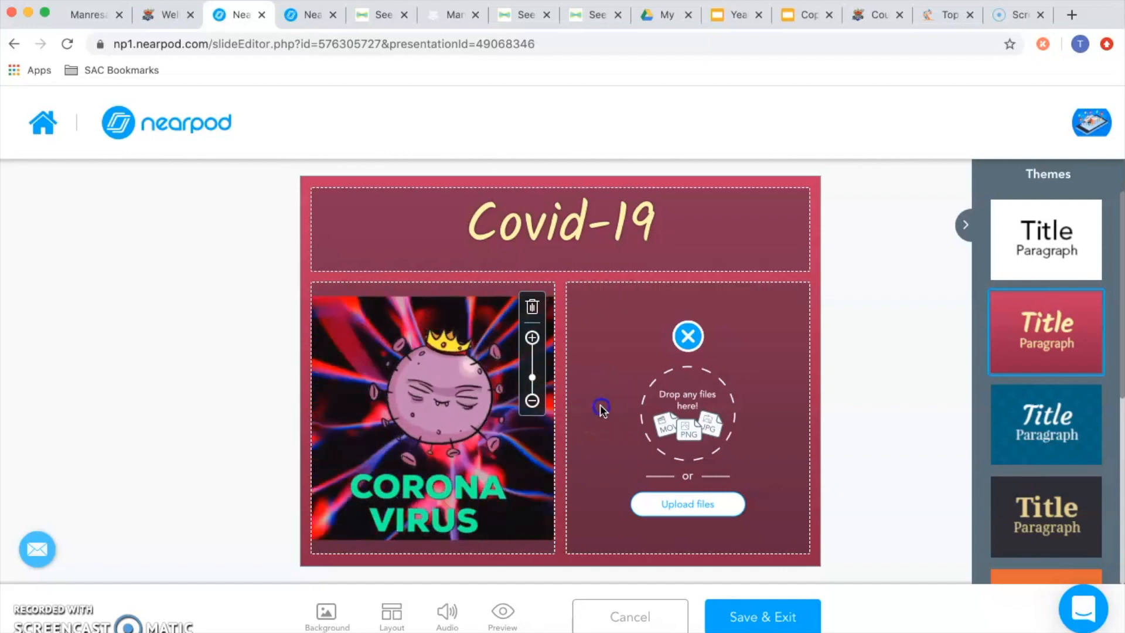
- Save and exit the Covid-19 slide, and look through the content types available for a new slide
left_click(727, 620)
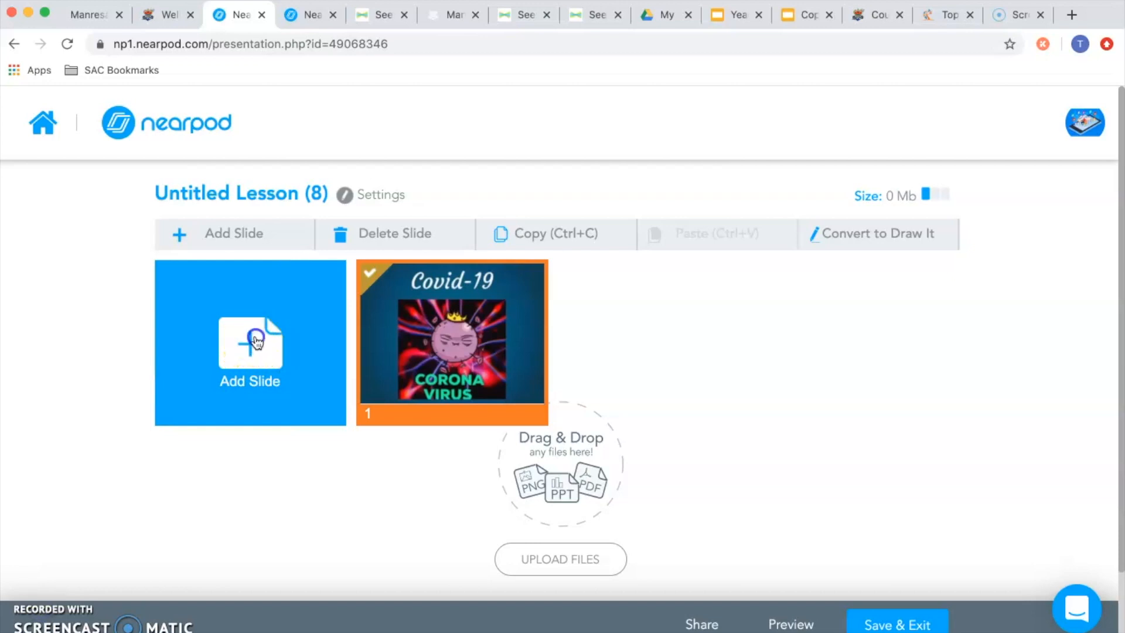
left_click(258, 343)
left_click(256, 347)
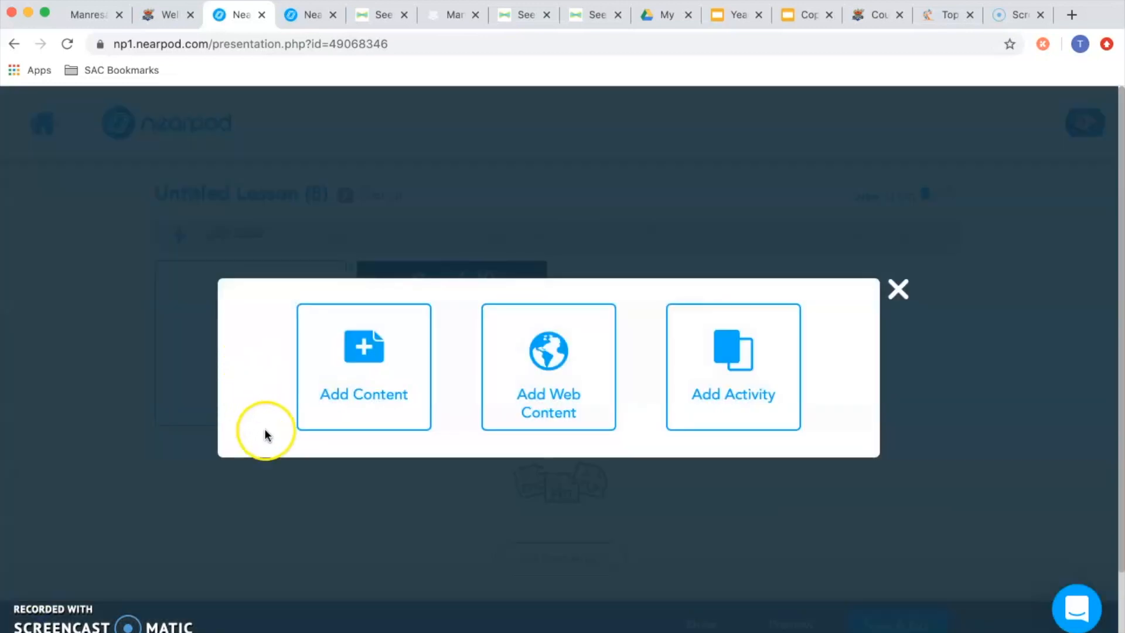
left_click(368, 369)
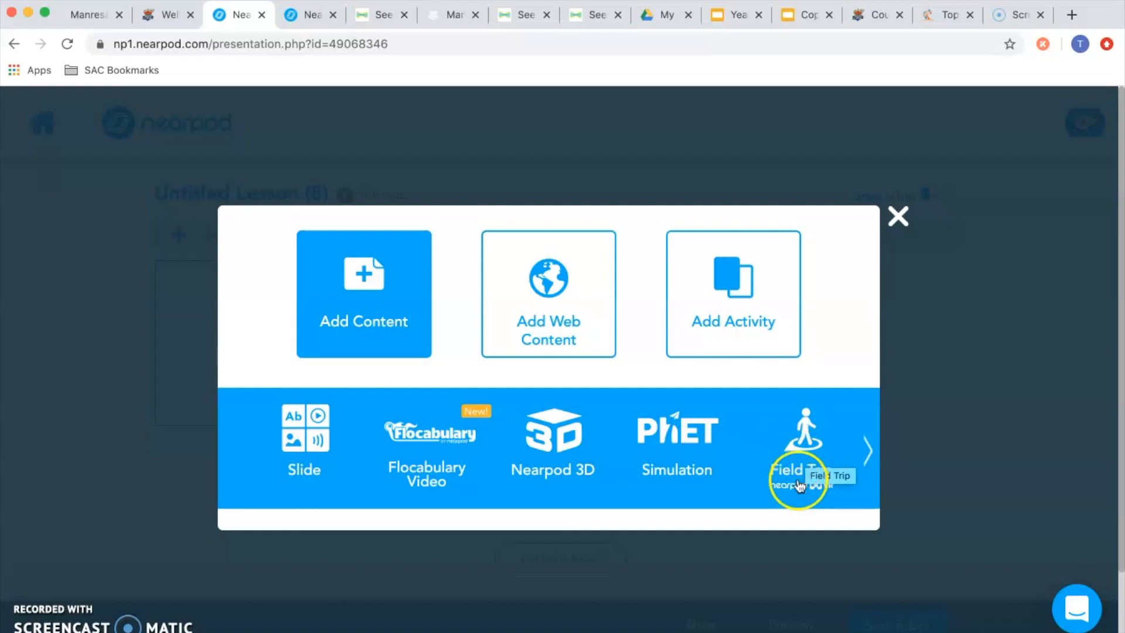
left_click(868, 449)
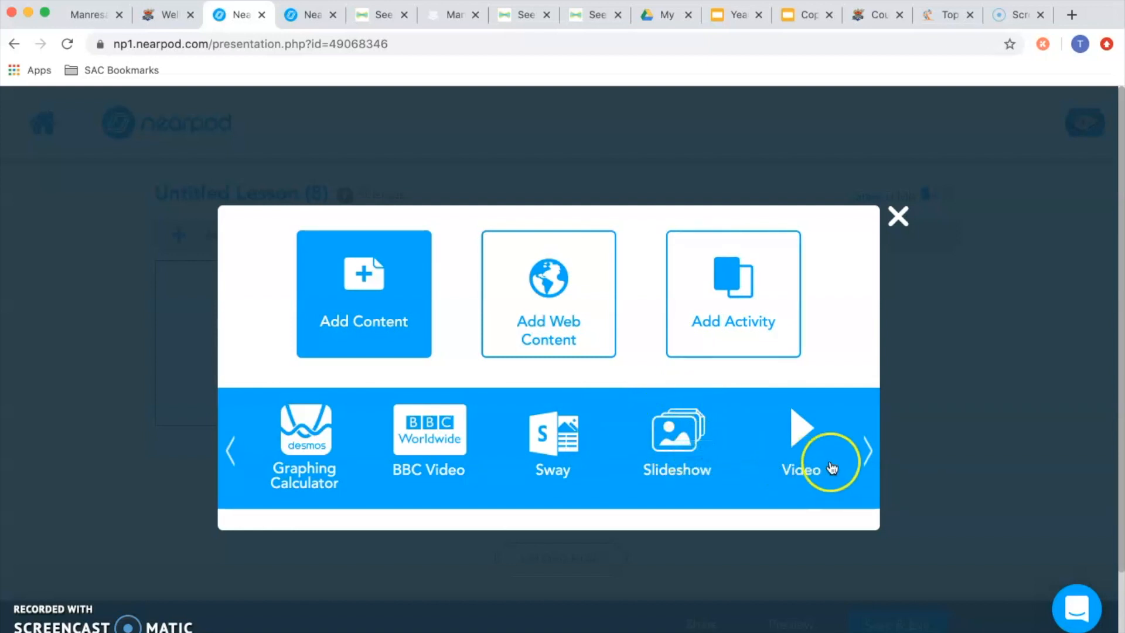
left_click(865, 450)
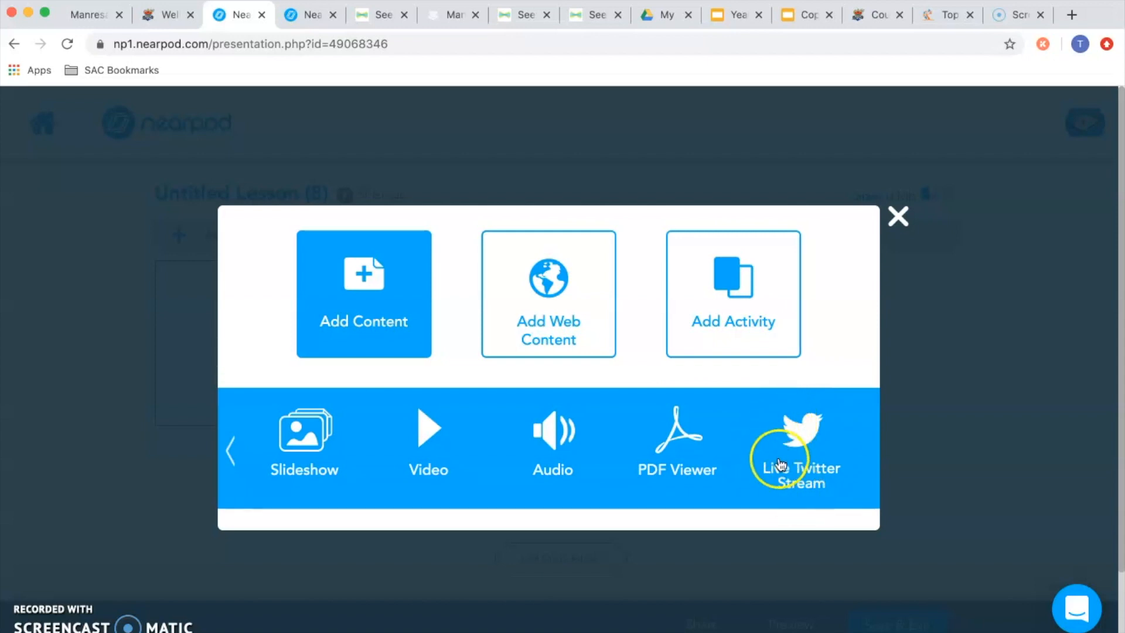
left_click(230, 449)
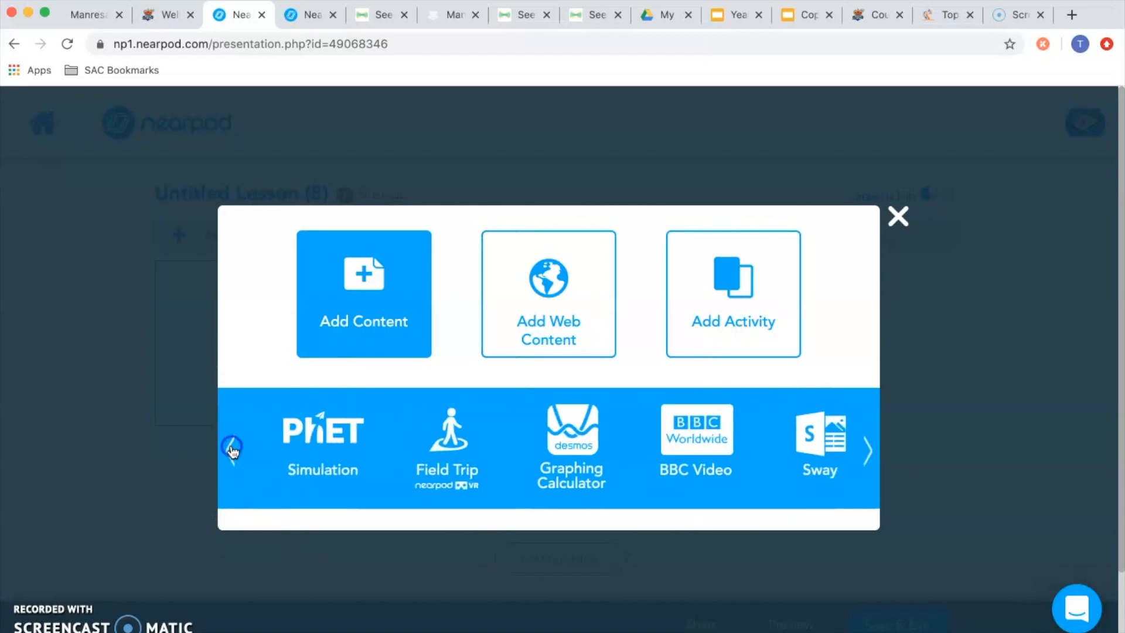
left_click(232, 450)
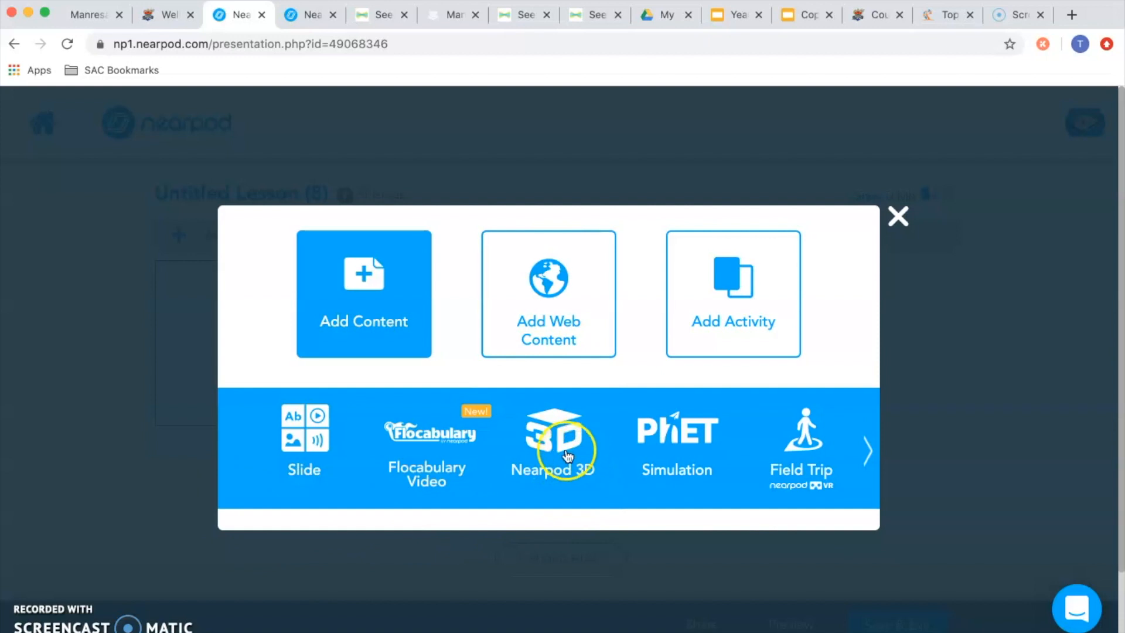
- Add the PhET simulation Area Builder (Explore) from the Math: Elementary School category as a slide
left_click(688, 433)
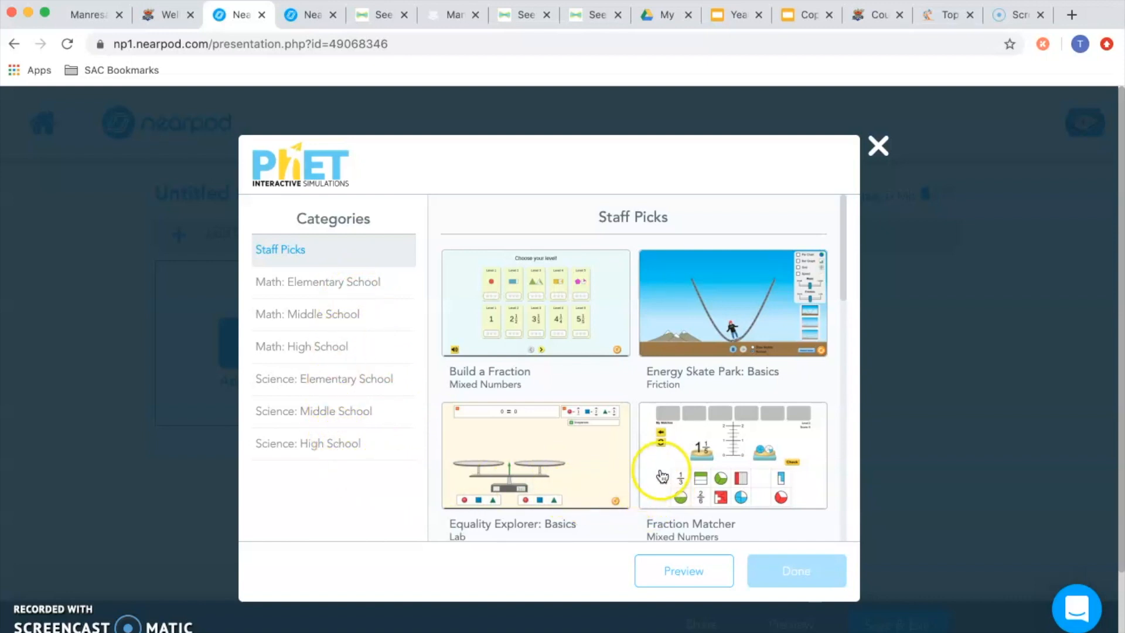
scroll(662, 476, "down", 1)
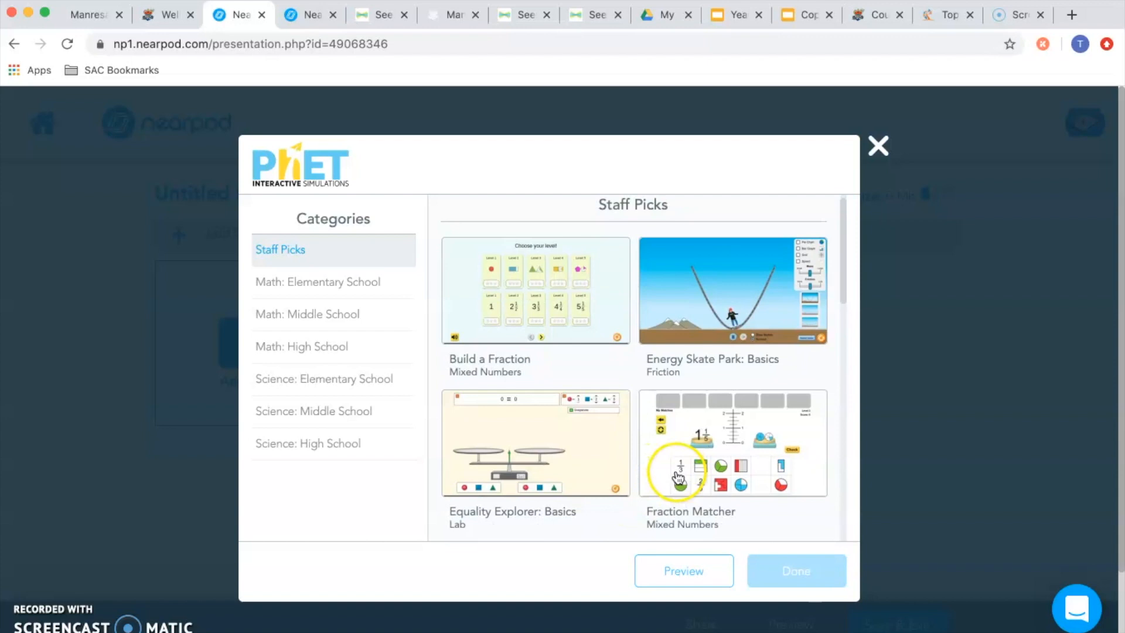
left_click(340, 287)
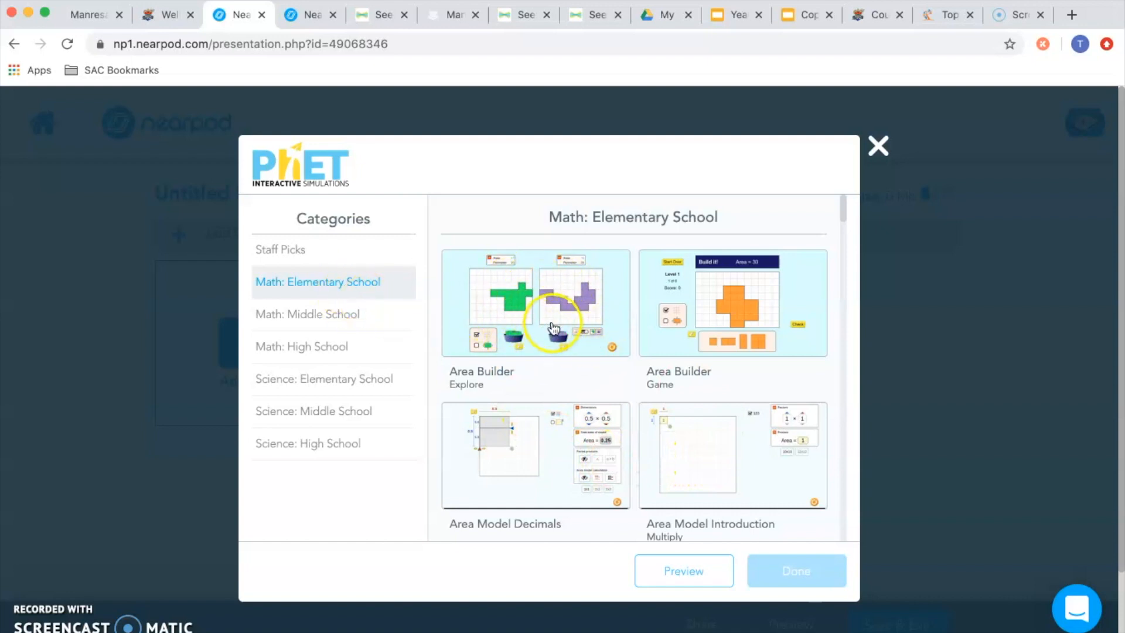
left_click(590, 307)
left_click(782, 568)
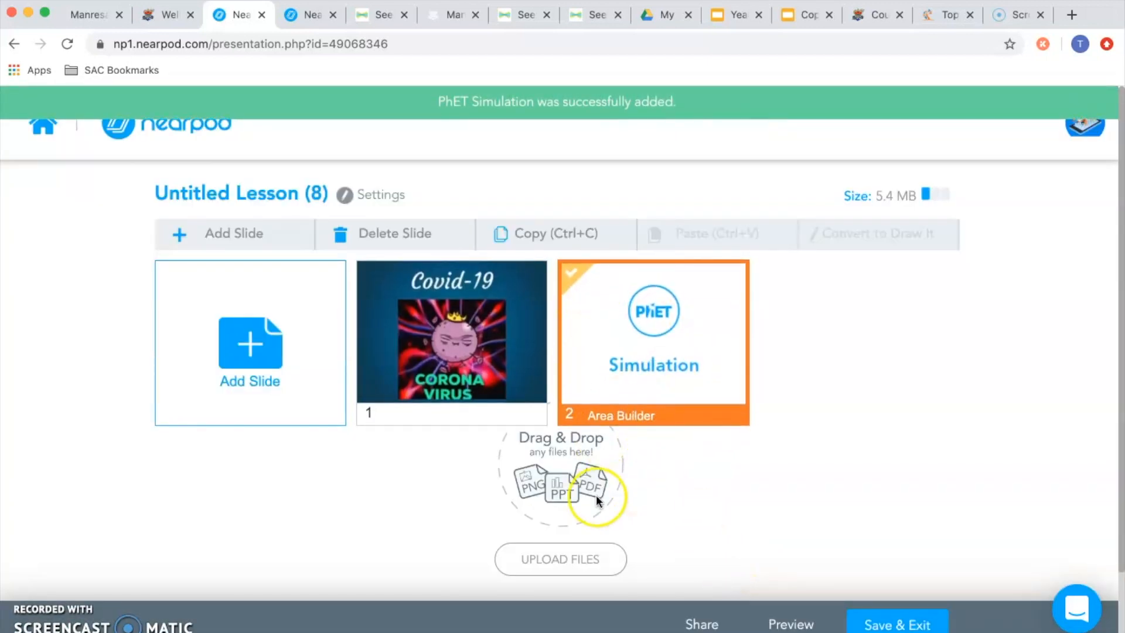
left_click(251, 383)
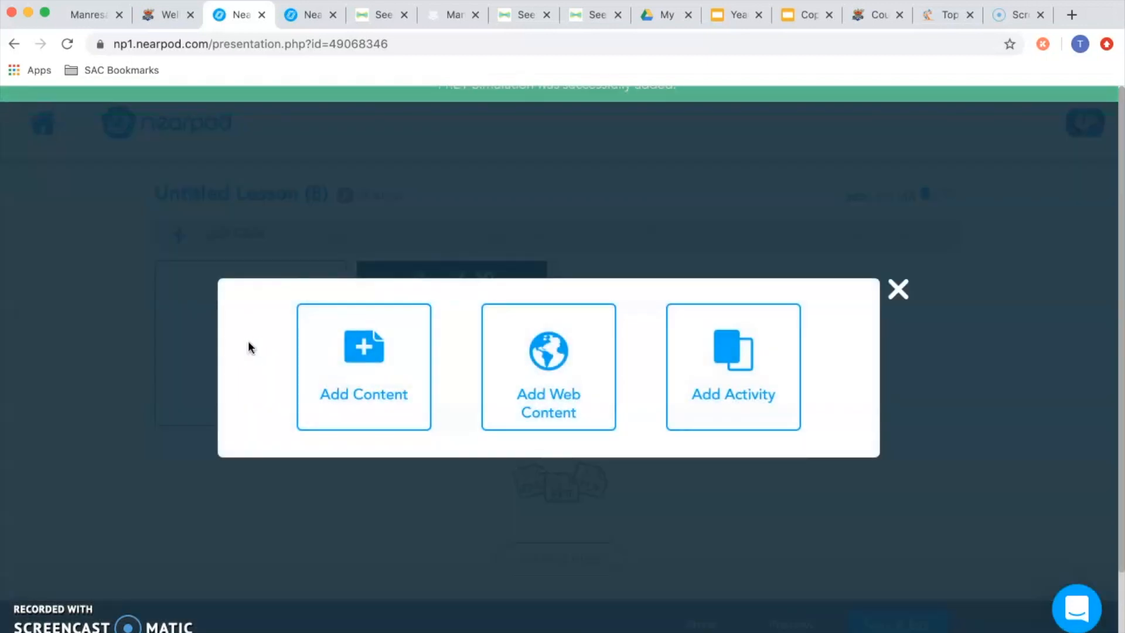
left_click(559, 359)
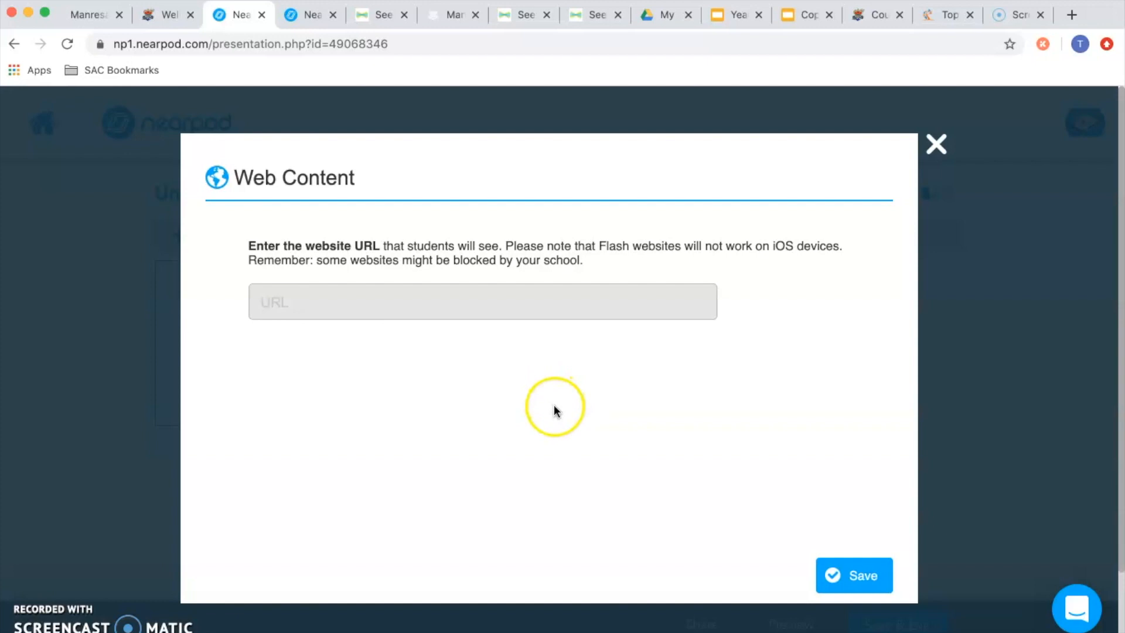
left_click(342, 294)
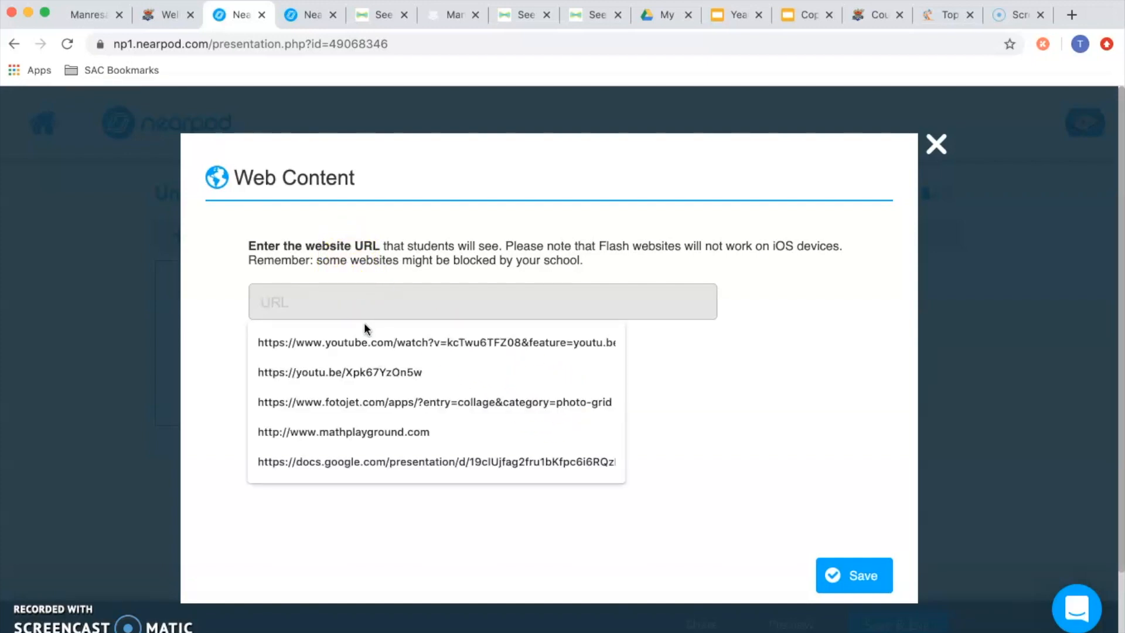
left_click(365, 309)
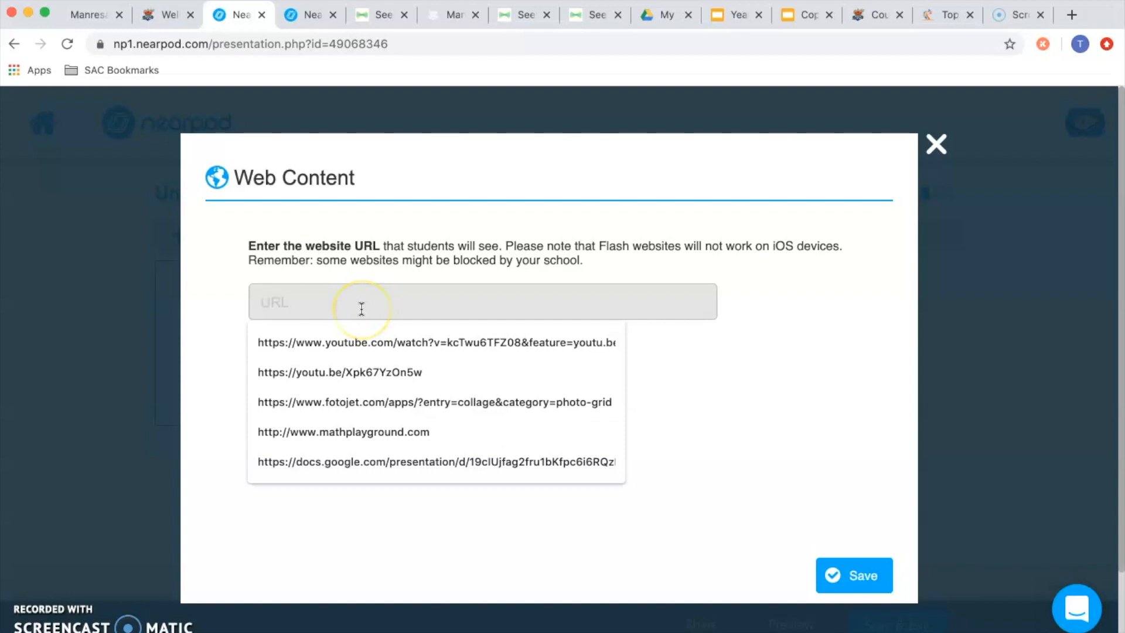
type("www.ma")
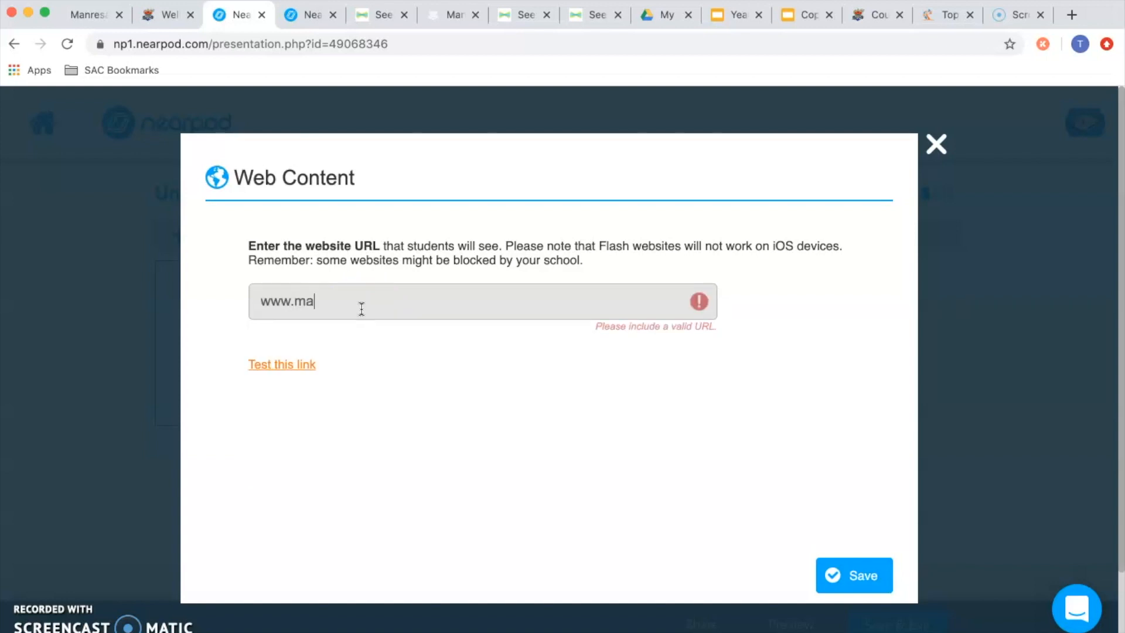
type("thsplayground.com")
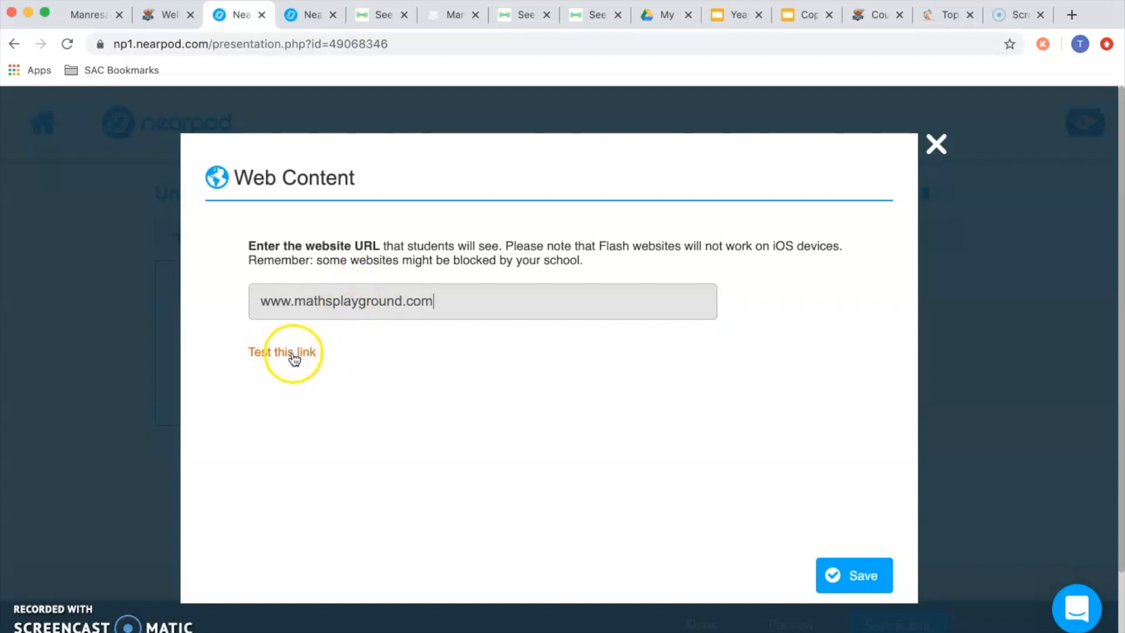
left_click(876, 576)
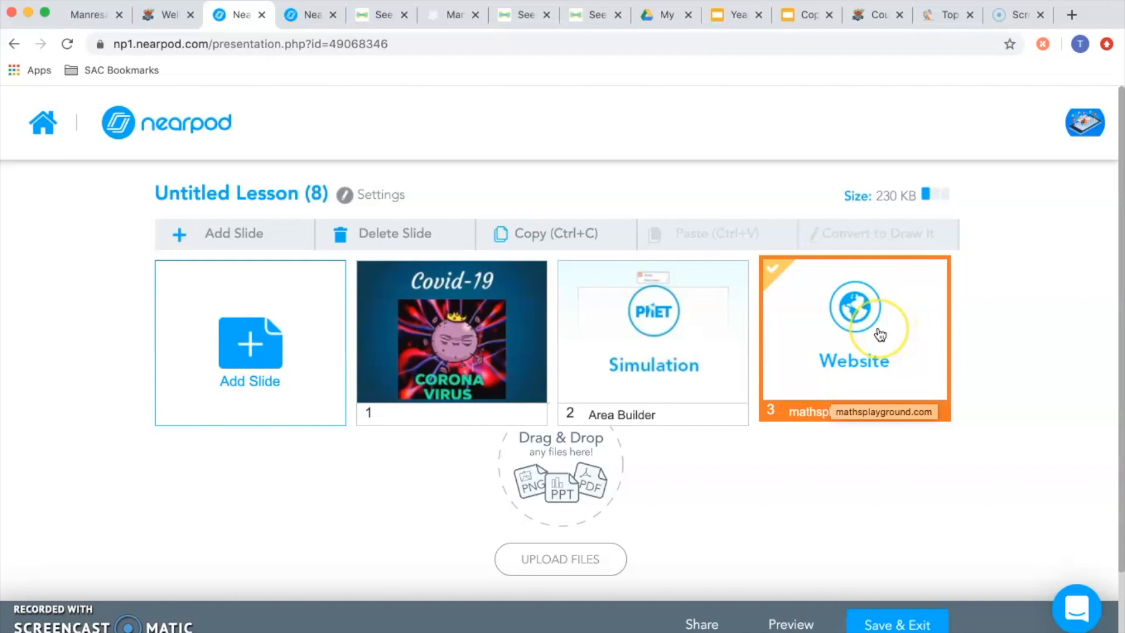
- Start a Field Trip for a new slide and search the destinations for "Great Barrier Reef"
left_click(206, 356)
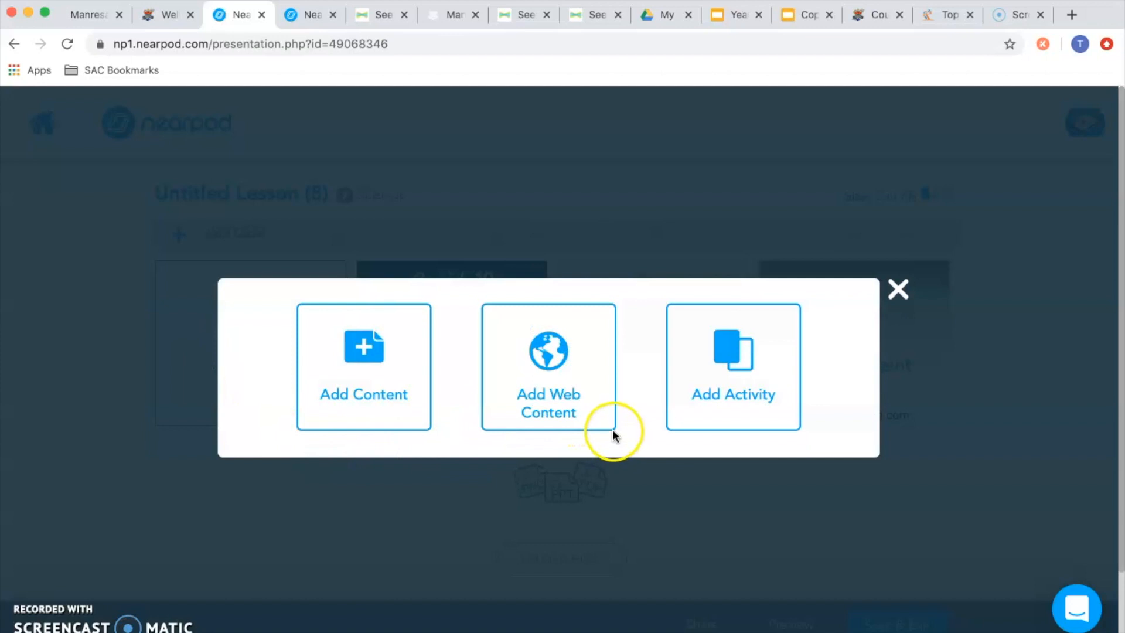
left_click(386, 352)
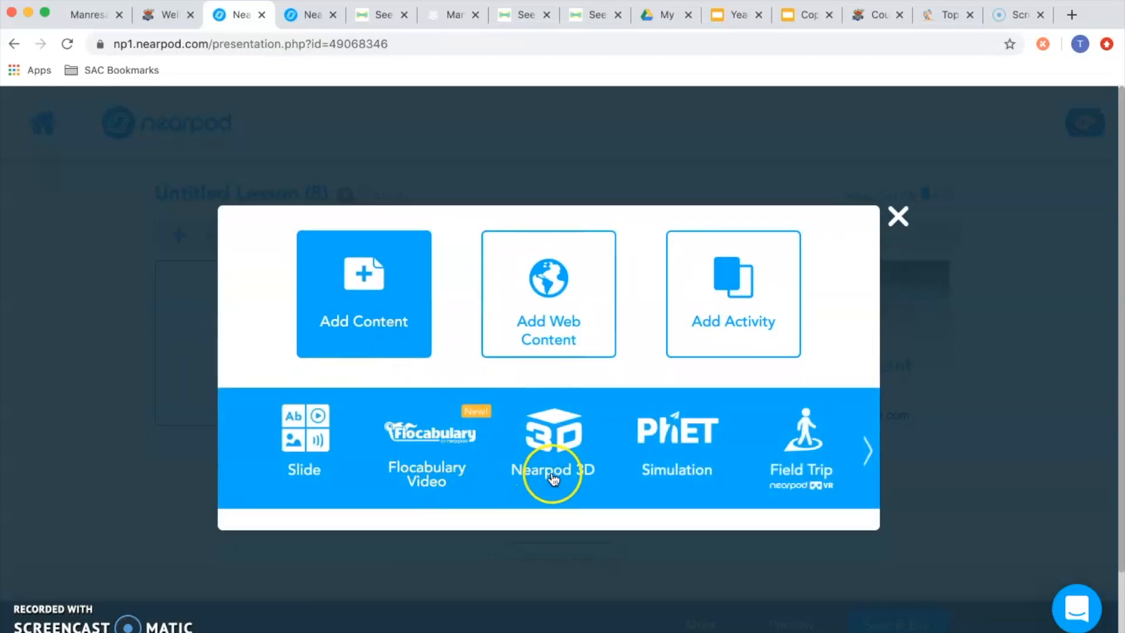
left_click(811, 452)
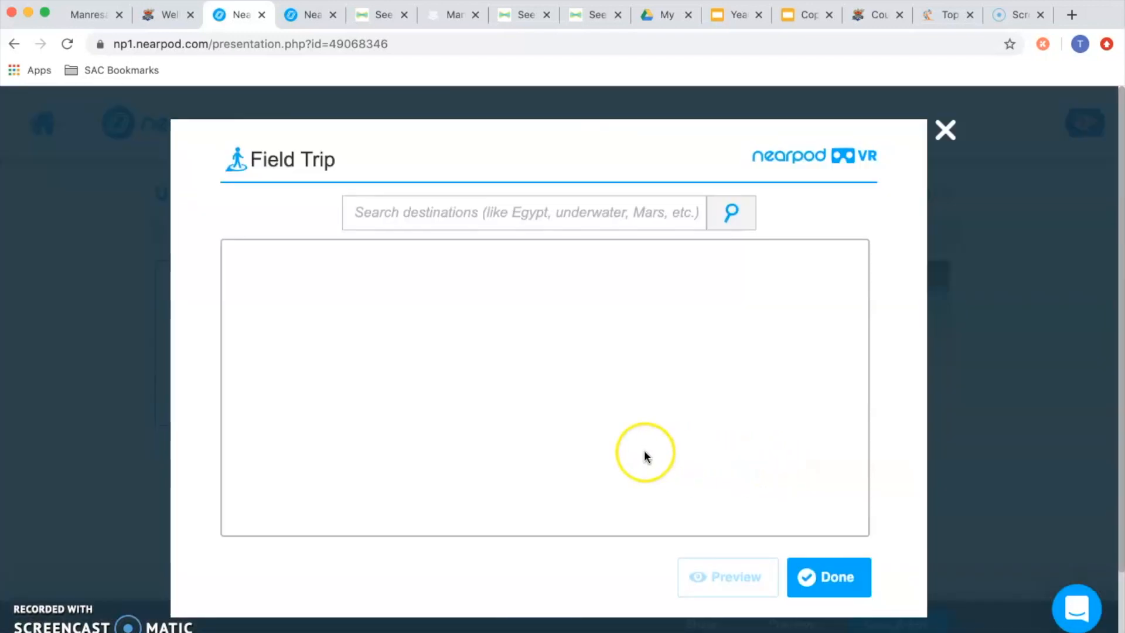
left_click(454, 217)
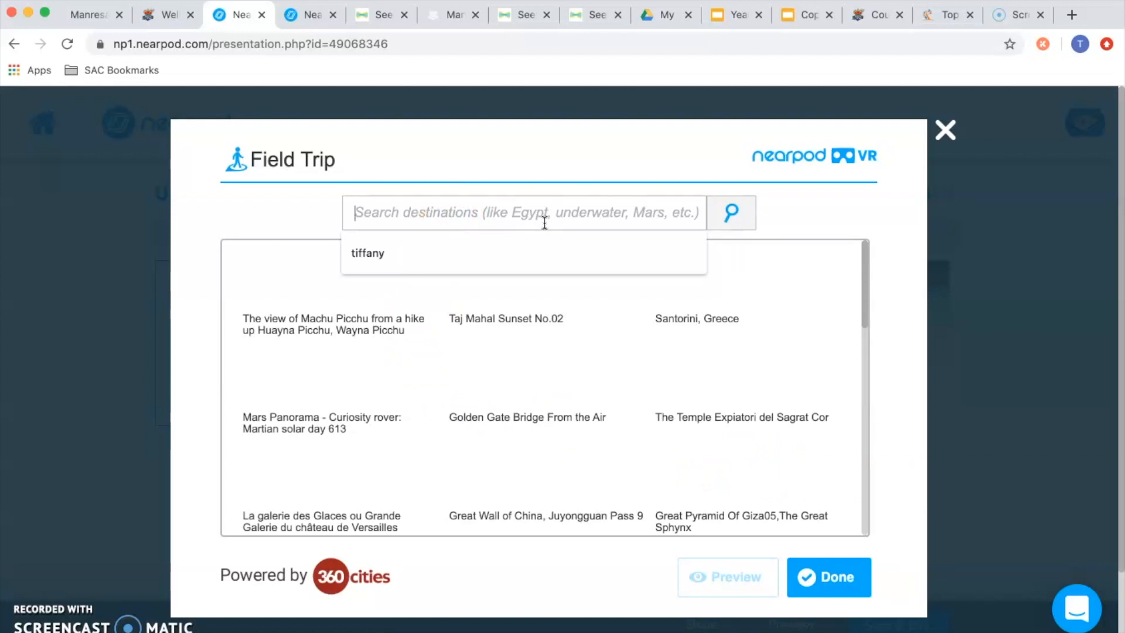
type("Great Barrier Reef")
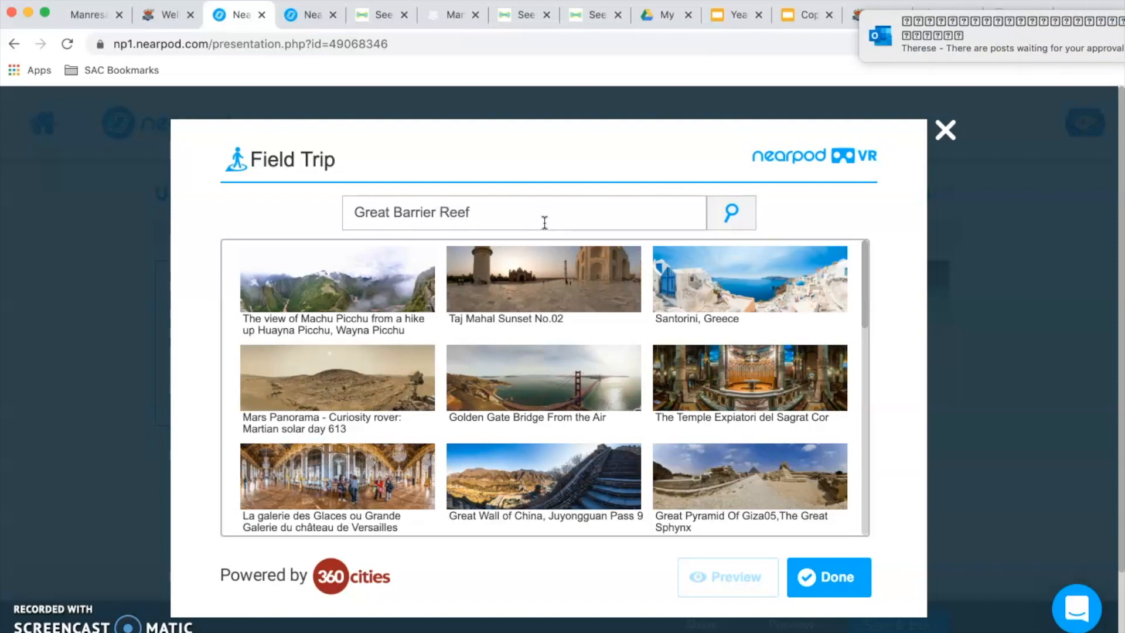
left_click(728, 215)
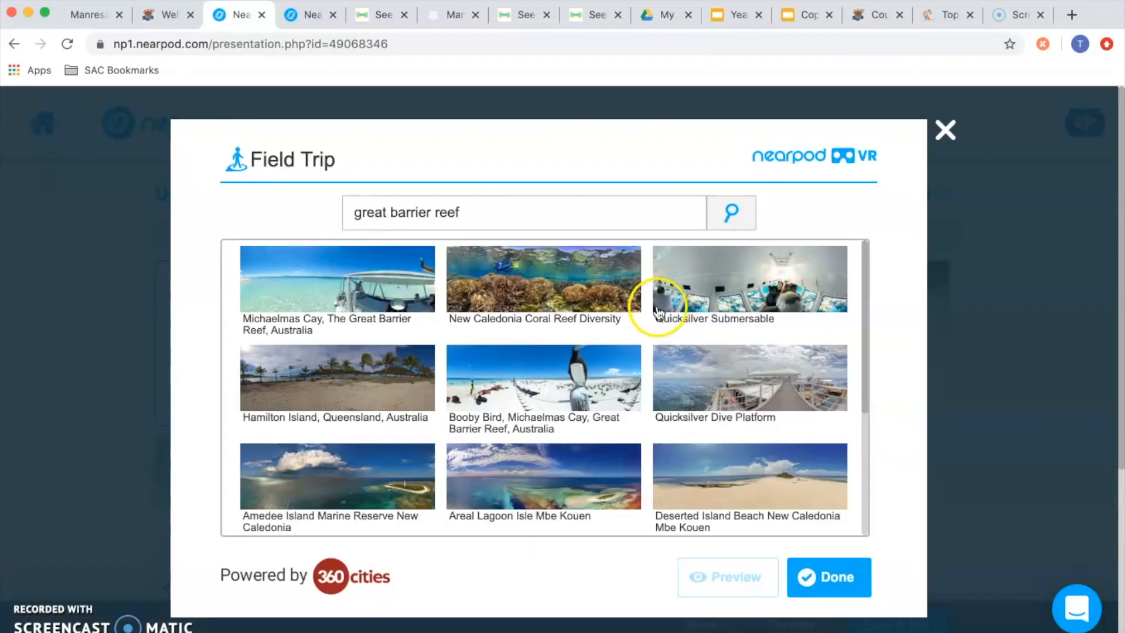
- Preview the Michaelmas Cay, The Great Barrier Reef, Australia panorama, including its VR view, and add it as the field trip slide
left_click(342, 280)
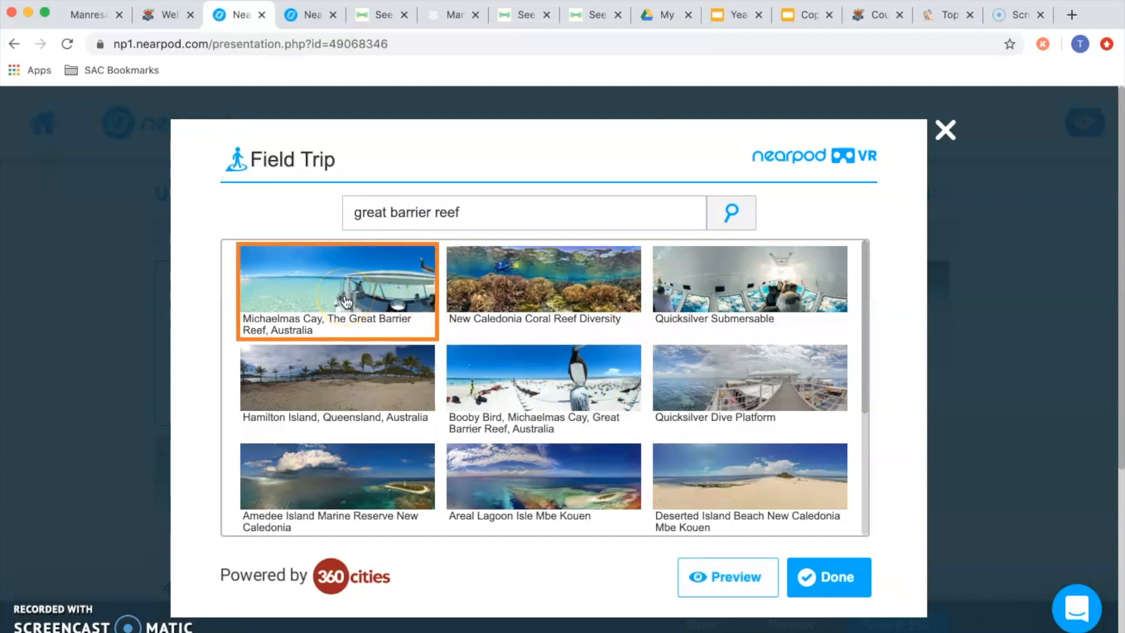
double_click(348, 305)
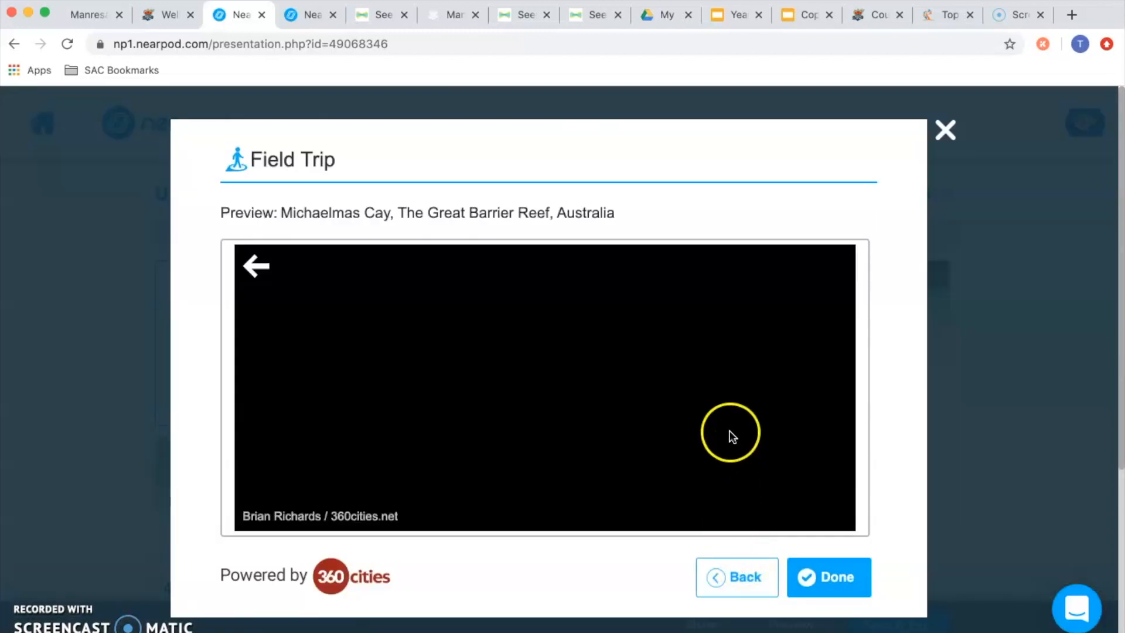
left_click_drag(730, 414, 529, 321)
left_click_drag(738, 416, 403, 453)
left_click_drag(748, 396, 362, 455)
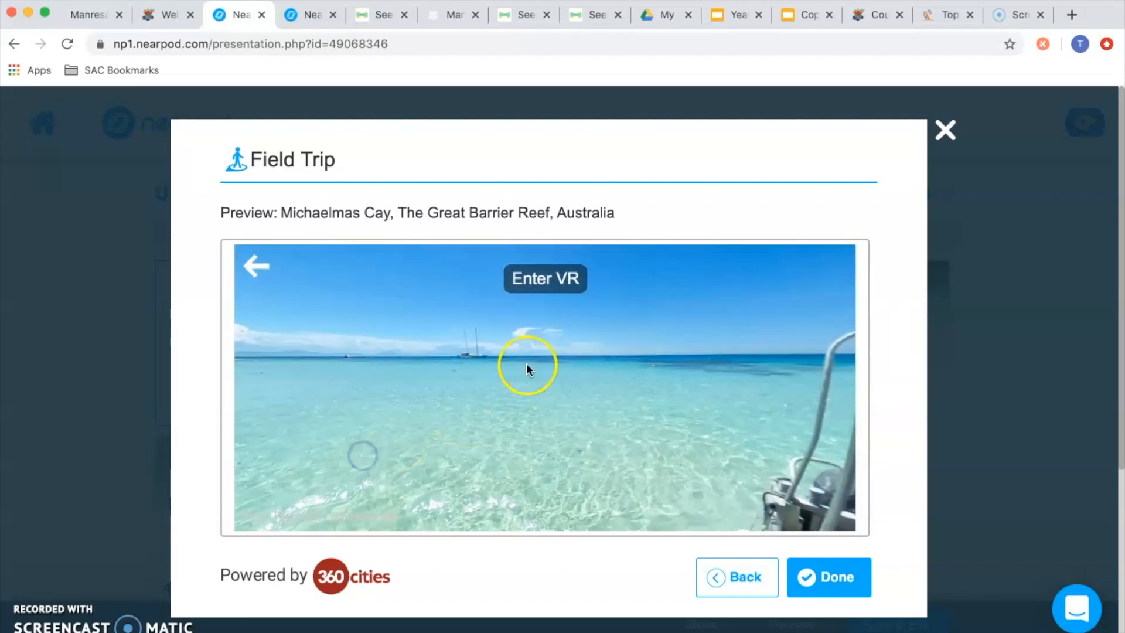
left_click(545, 279)
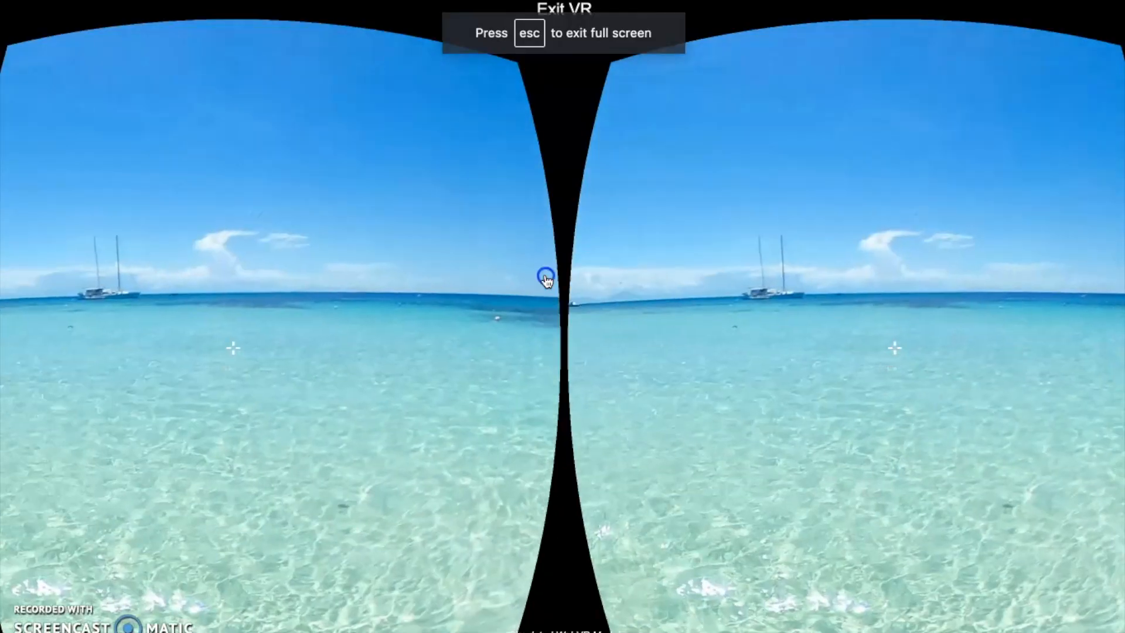
left_click_drag(358, 233, 357, 233)
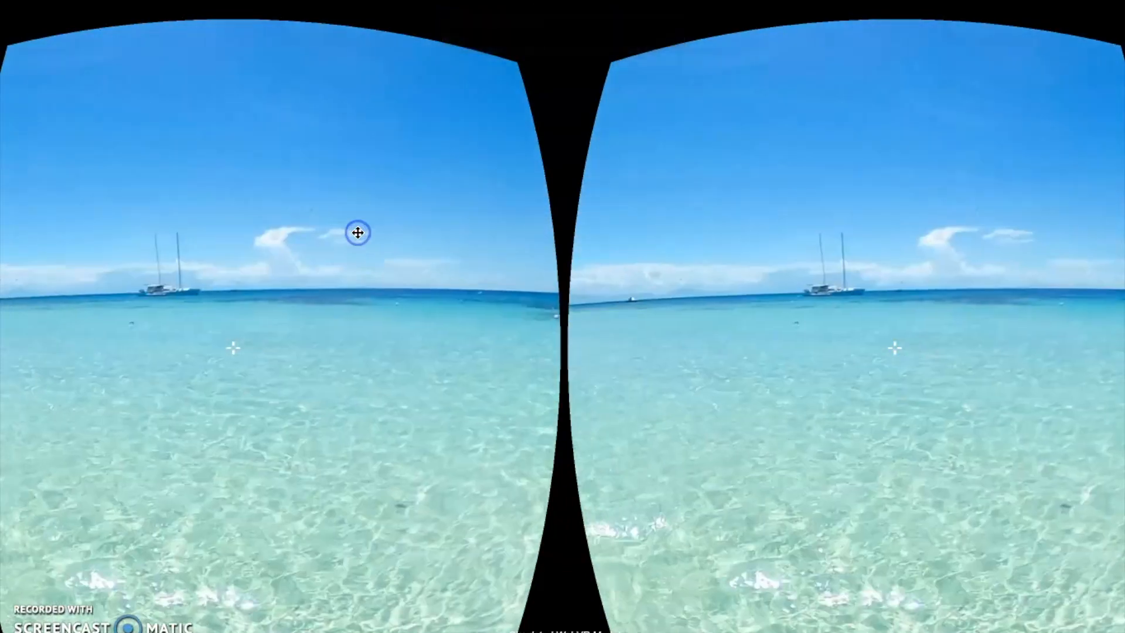
key("Escape")
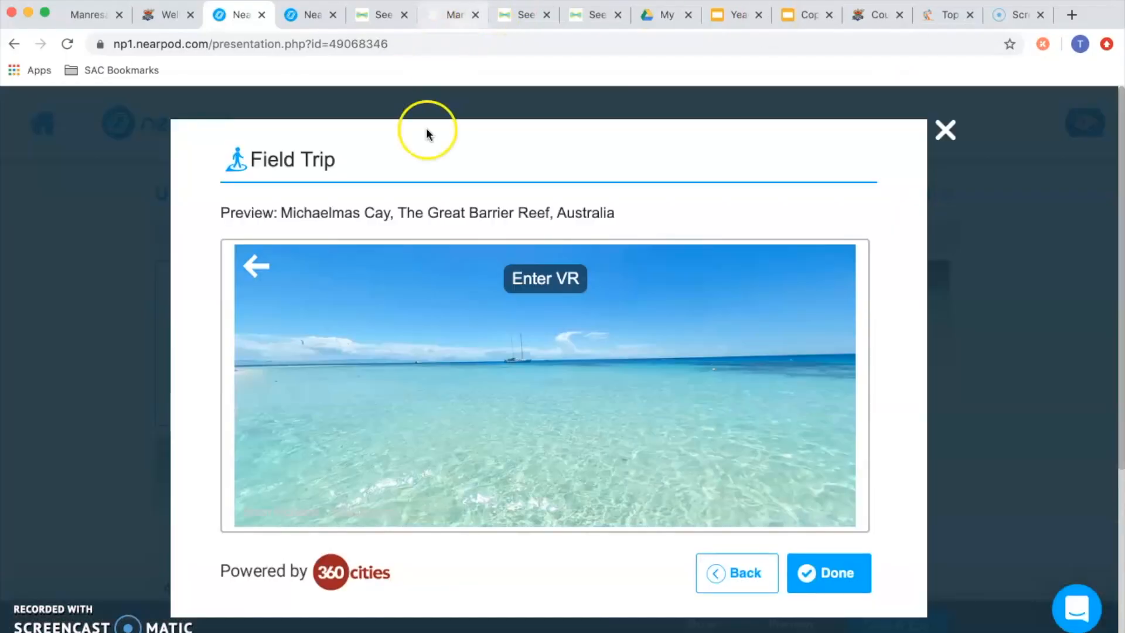
left_click(805, 579)
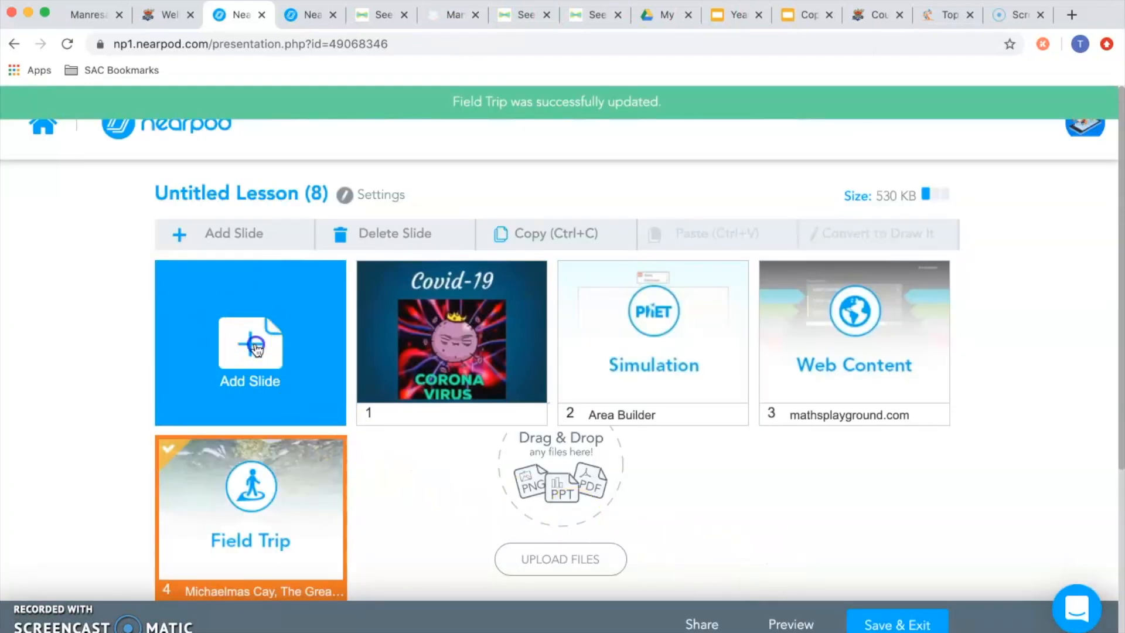
- Start a Quiz activity for a new slide and enter the first question "What day is it today?"
left_click(253, 344)
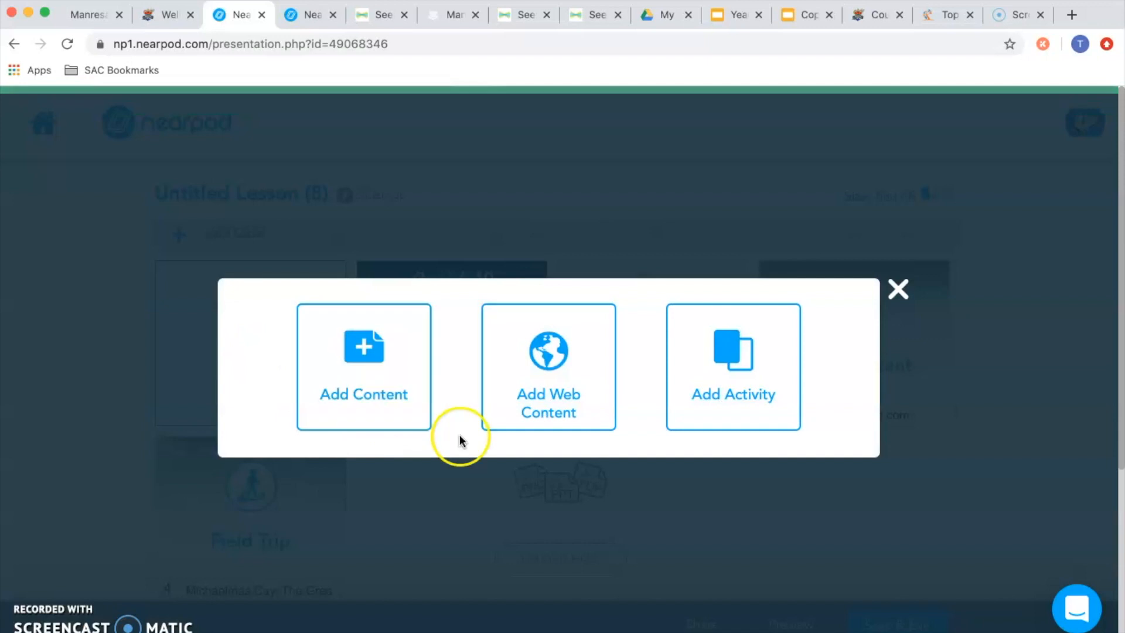
left_click(720, 388)
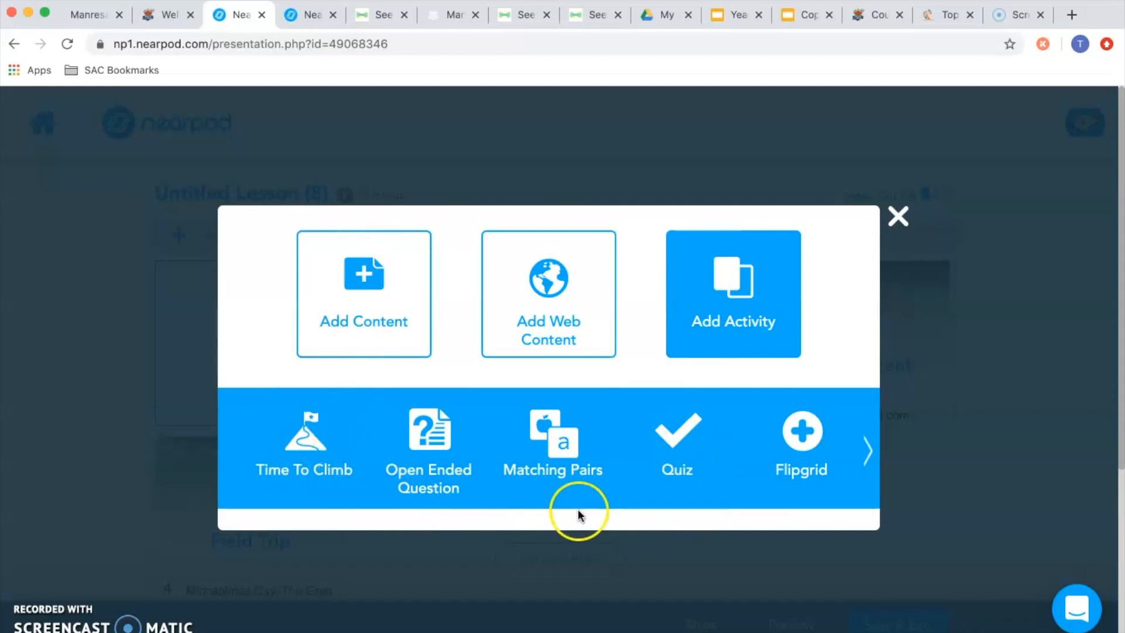
left_click(656, 471)
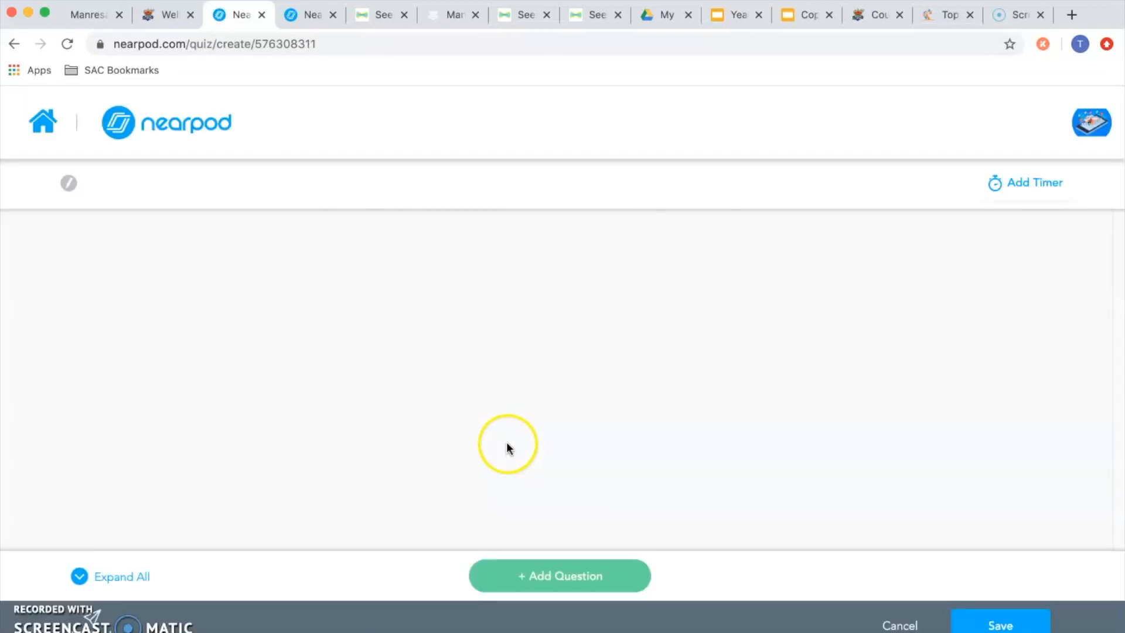
left_click(277, 291)
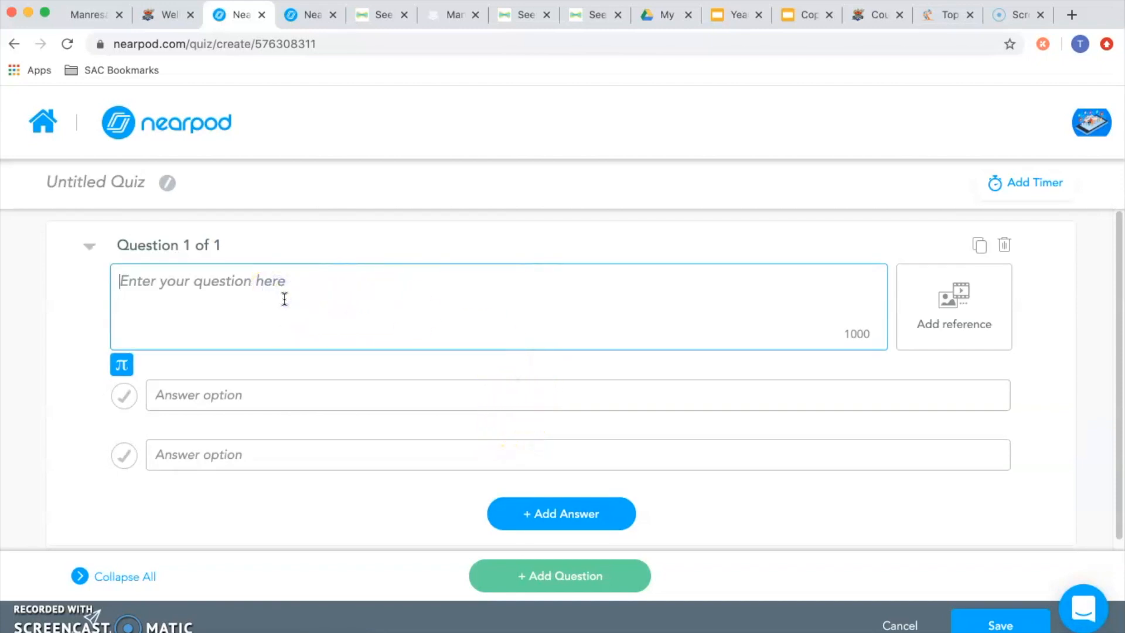
type("What day is it today")
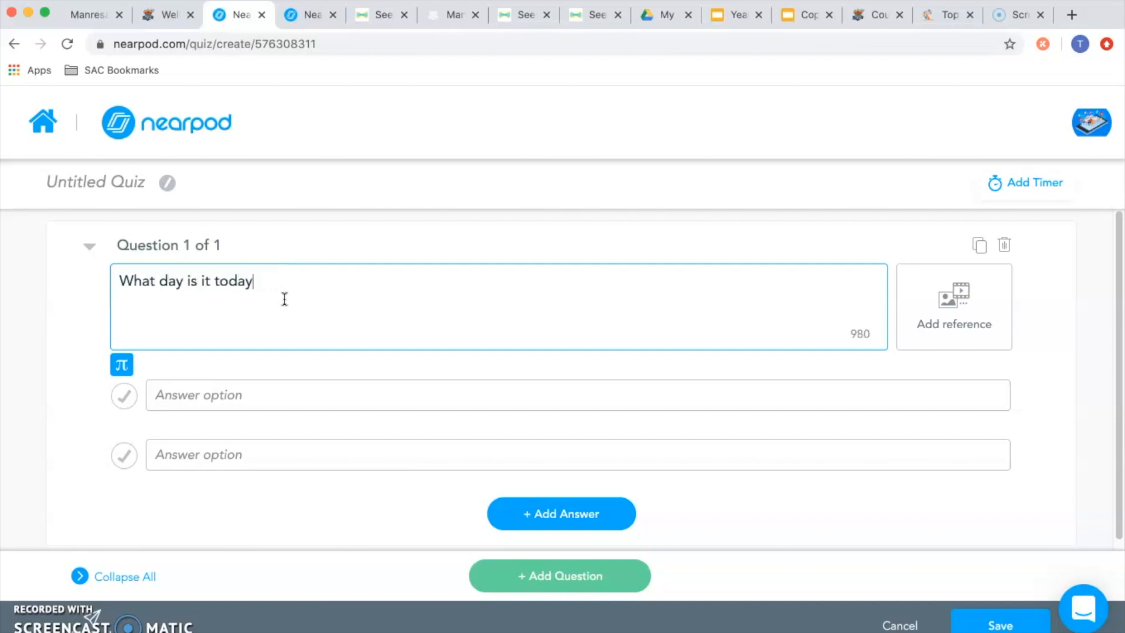
- Fill in the answer options Tuesday and Wednesday, and add a third option, Thursday
left_click(267, 387)
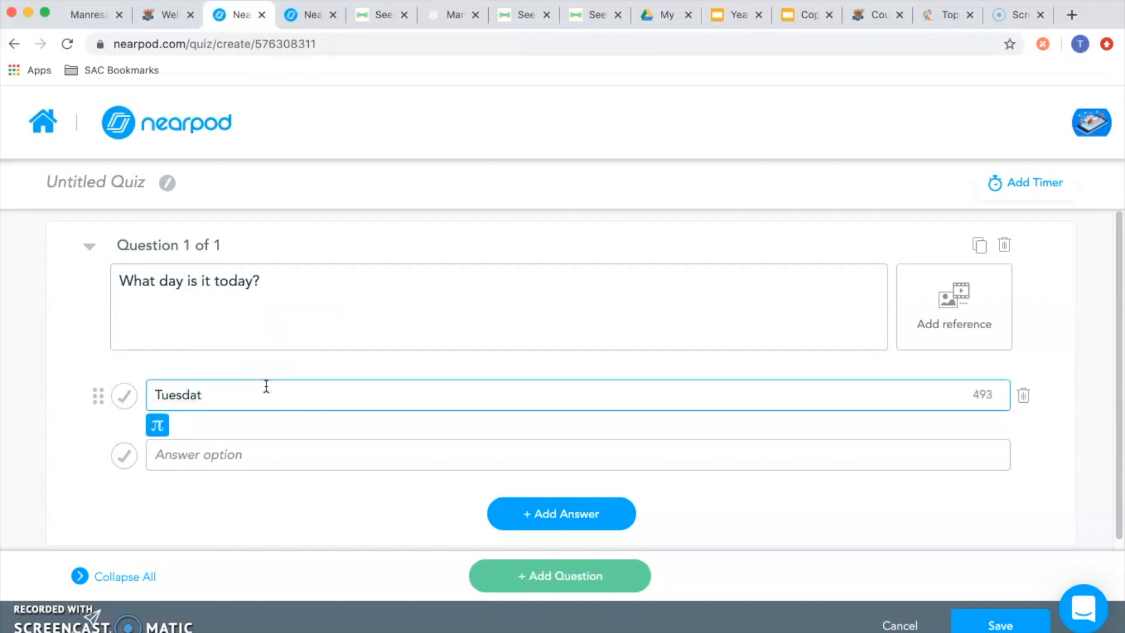
left_click(232, 455)
type("Wednesday")
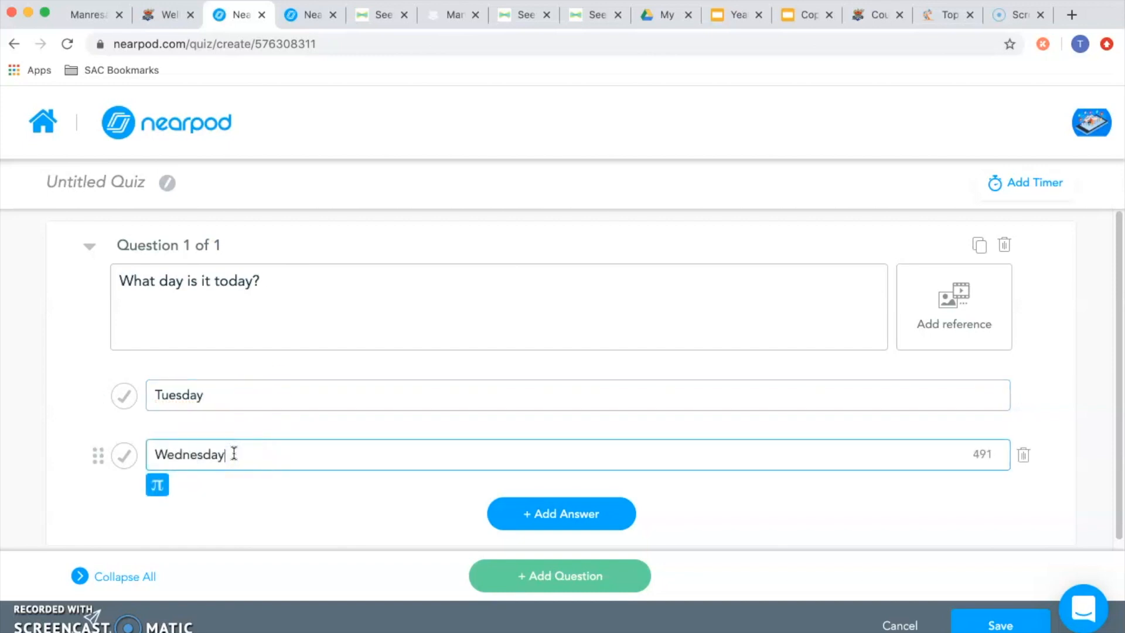
left_click(551, 514)
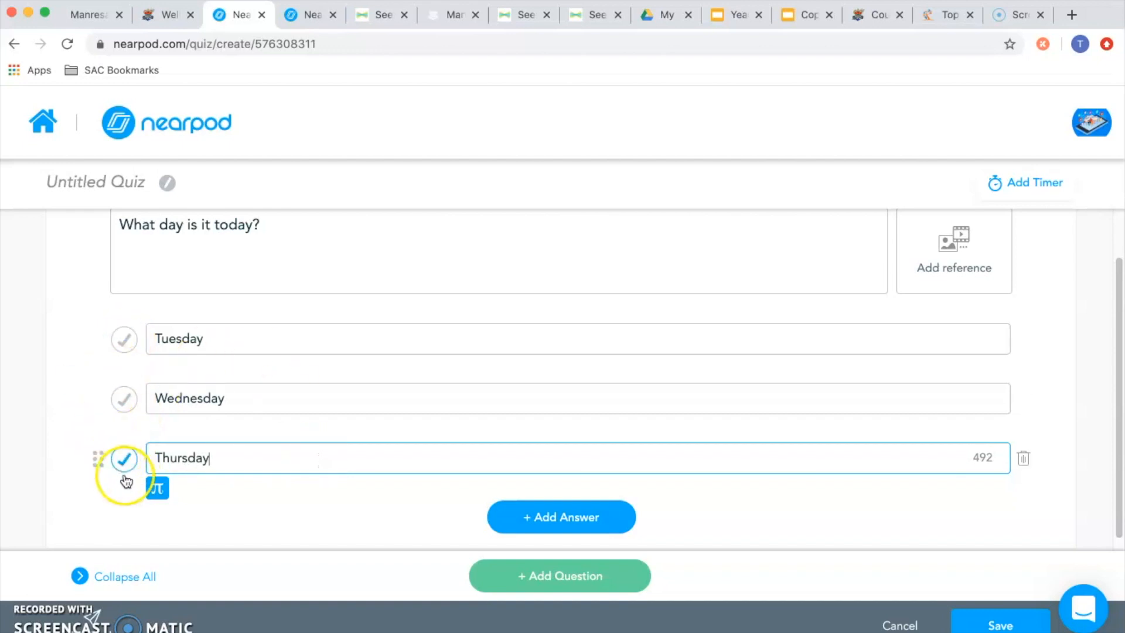
- Mark Tuesday as the correct answer and try switching the correct mark for Wednesday on and off
left_click(124, 345)
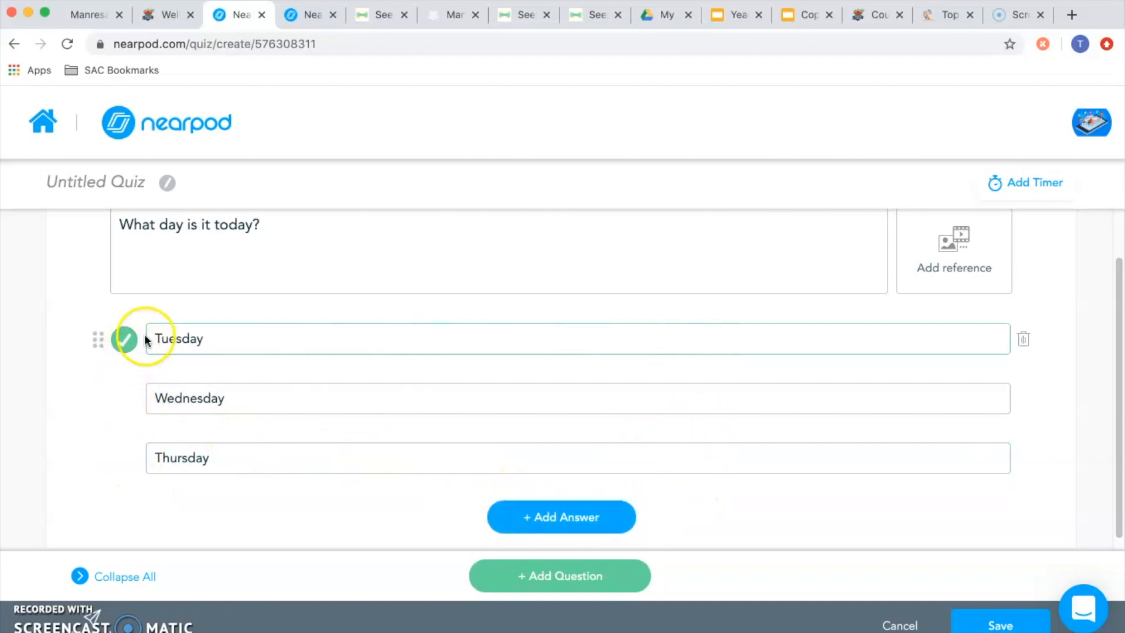
left_click(115, 403)
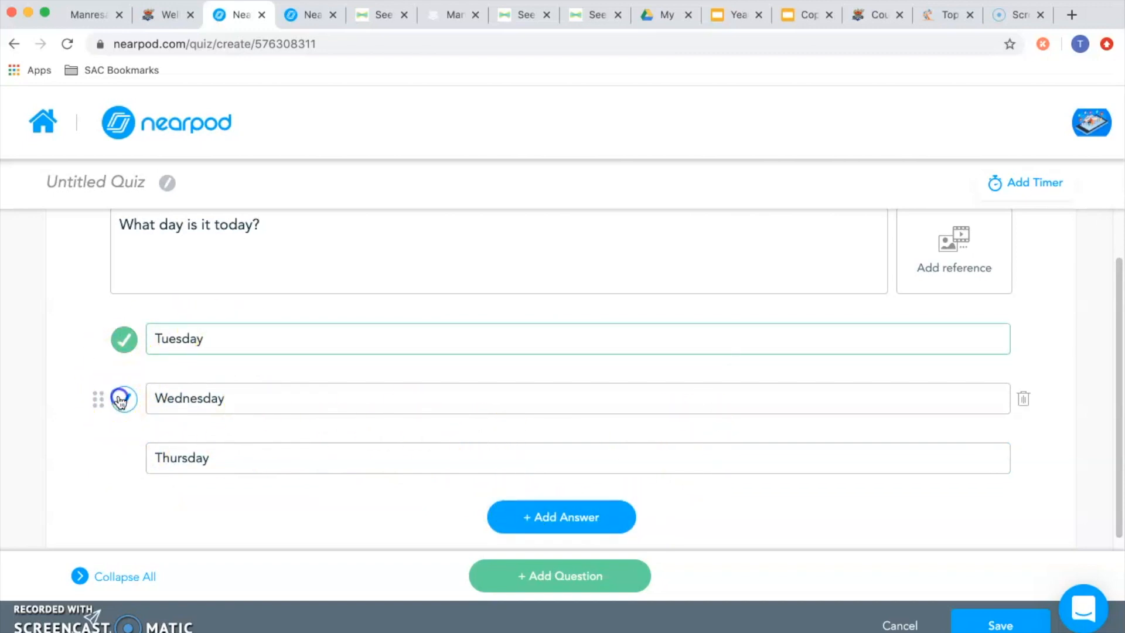
left_click(119, 400)
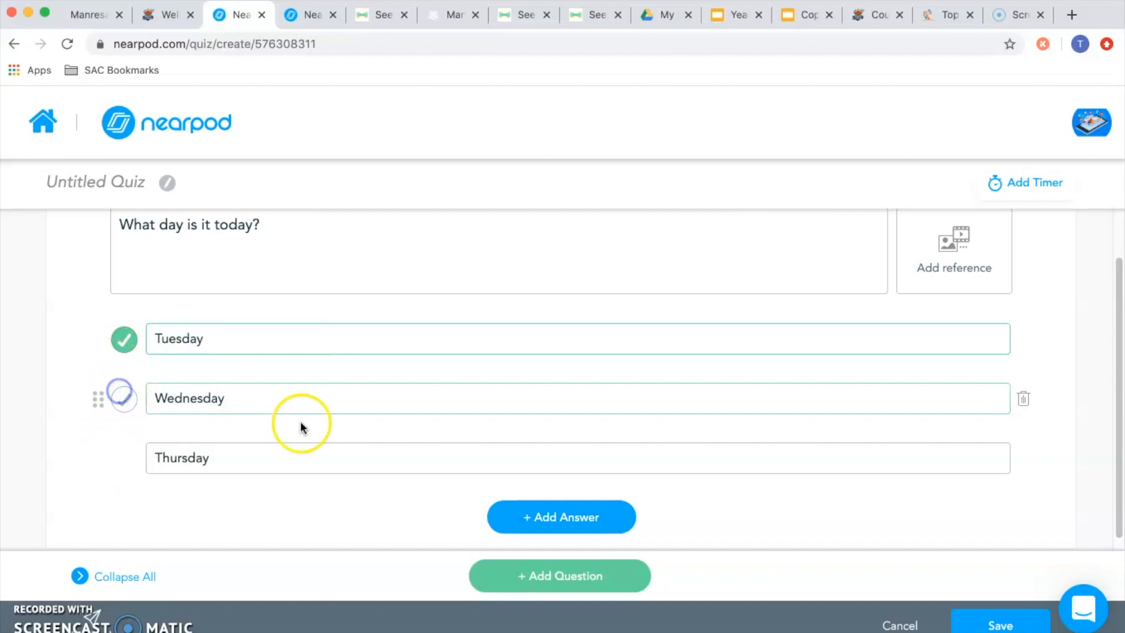
- Examine the types of reference media that can be attached to the question
scroll(806, 370, "up", 2)
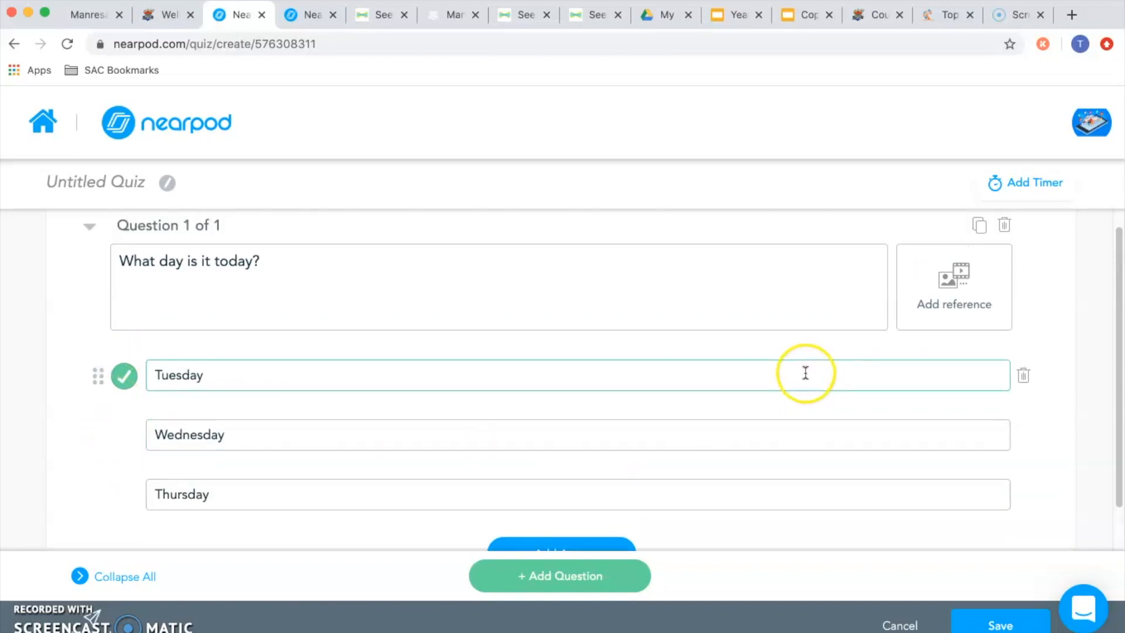
left_click(968, 311)
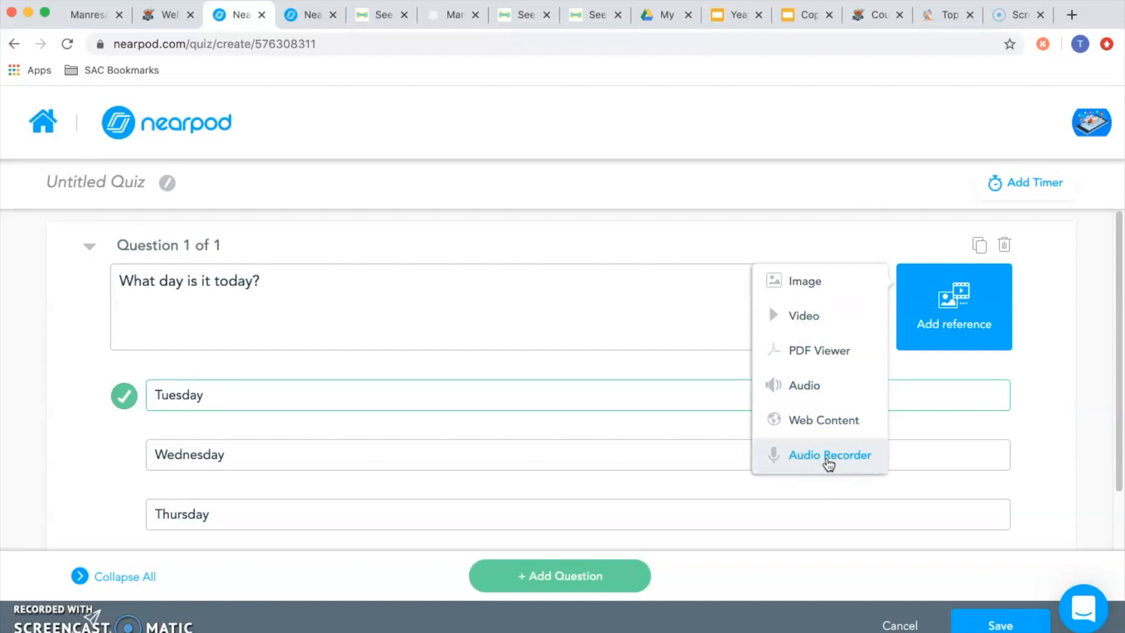
scroll(761, 436, "down", 2)
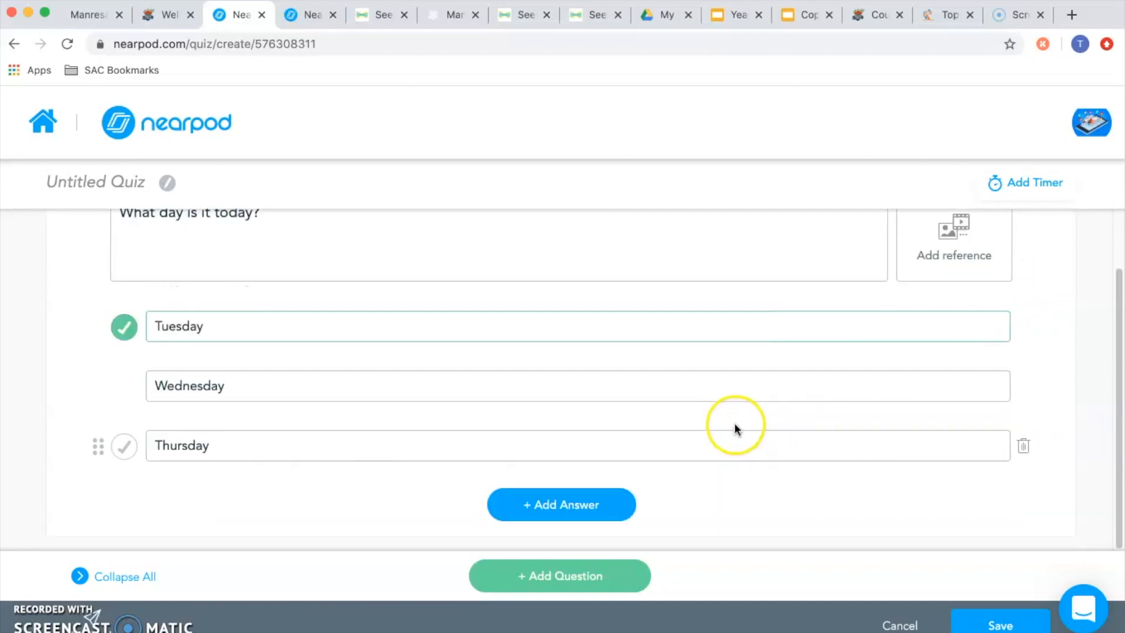
scroll(497, 448, "up", 2)
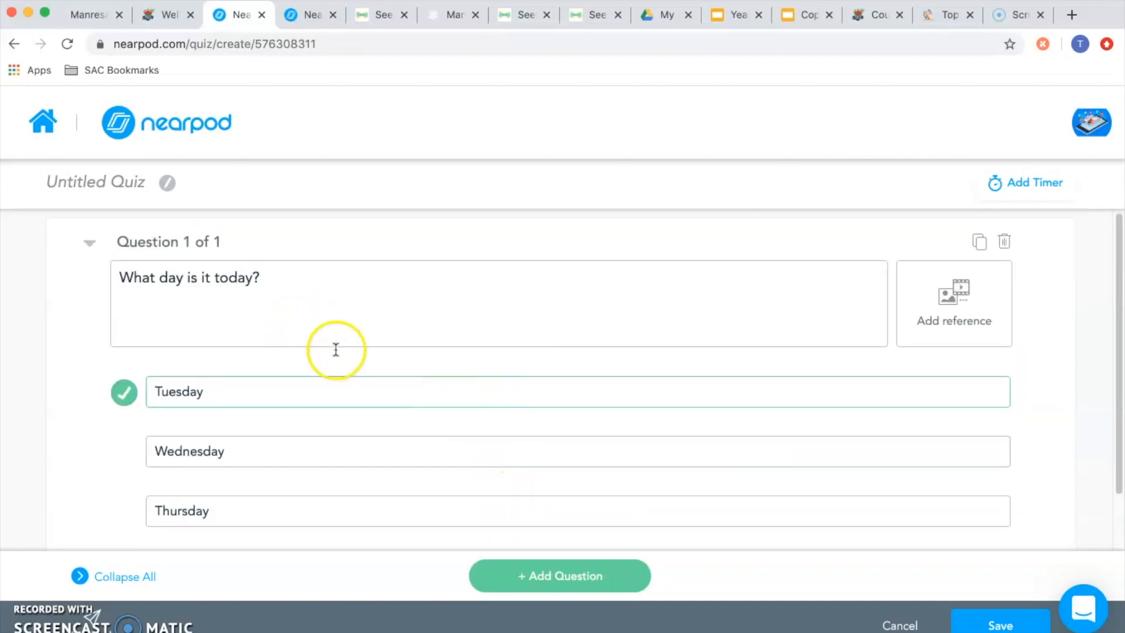
- Add two more blank questions to the quiz and mark the first answer option of each as correct
scroll(674, 404, "down", 2)
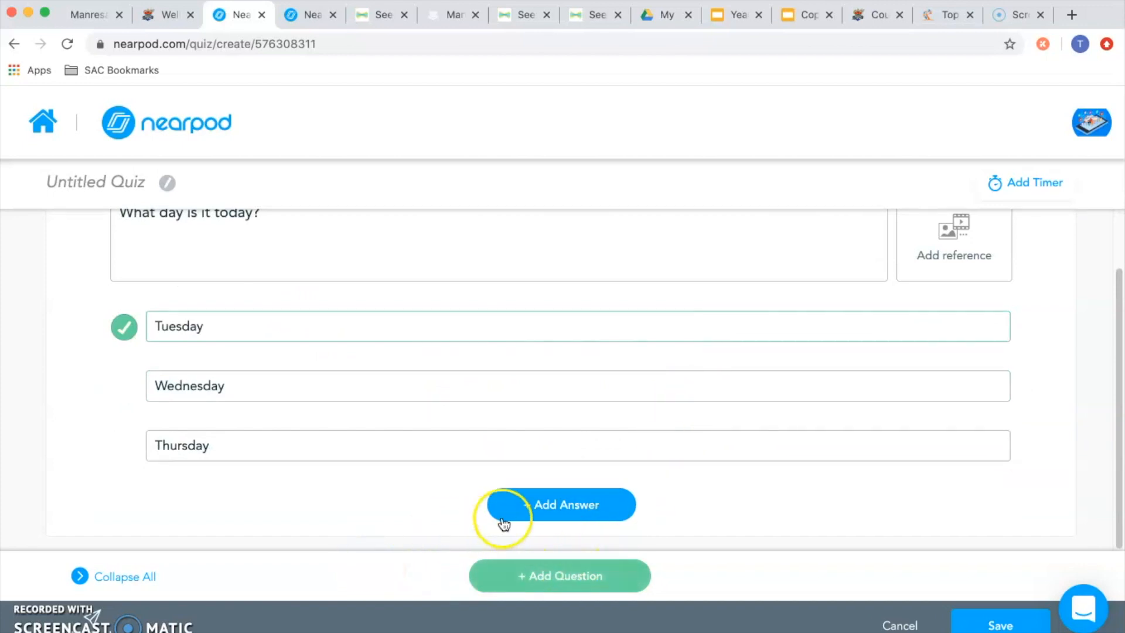
left_click(560, 577)
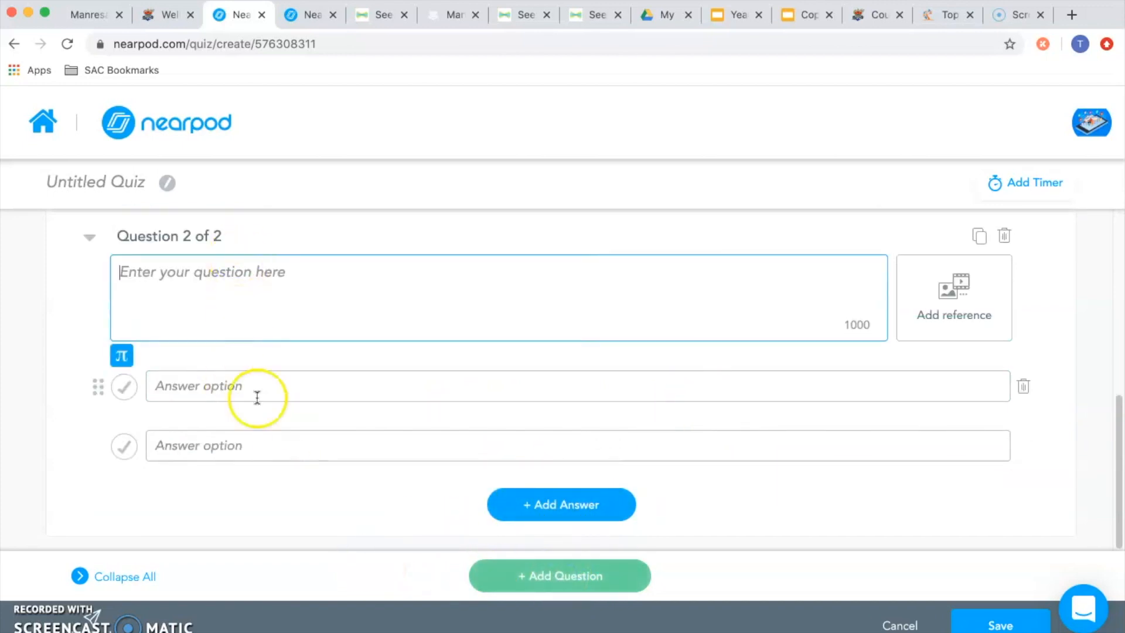
left_click(538, 586)
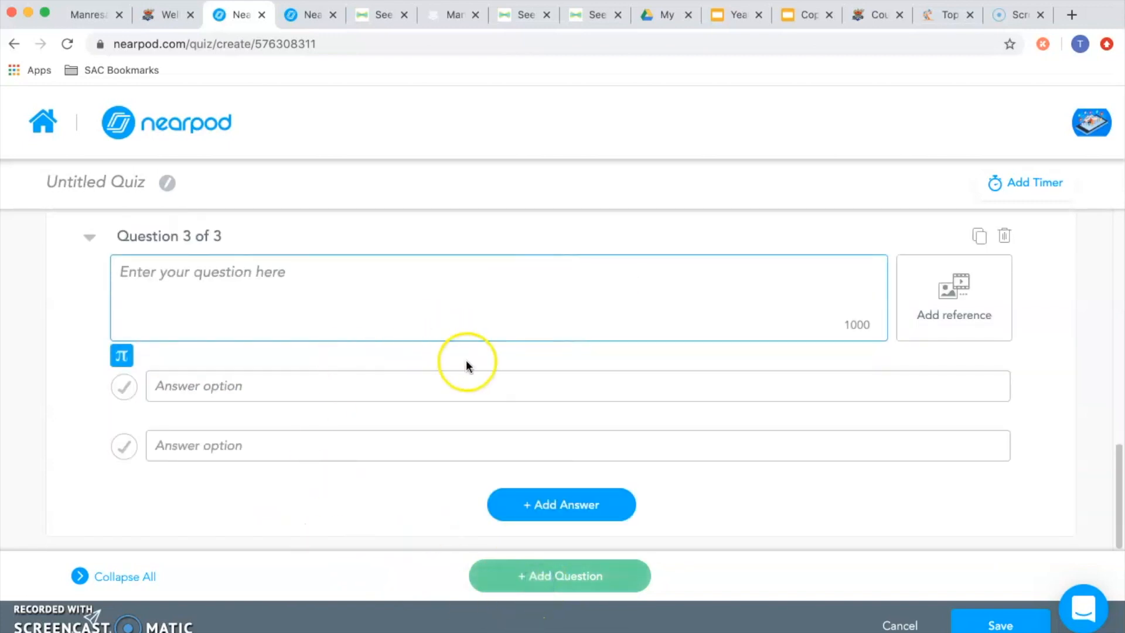
left_click(139, 389)
scroll(231, 334, "up", 7)
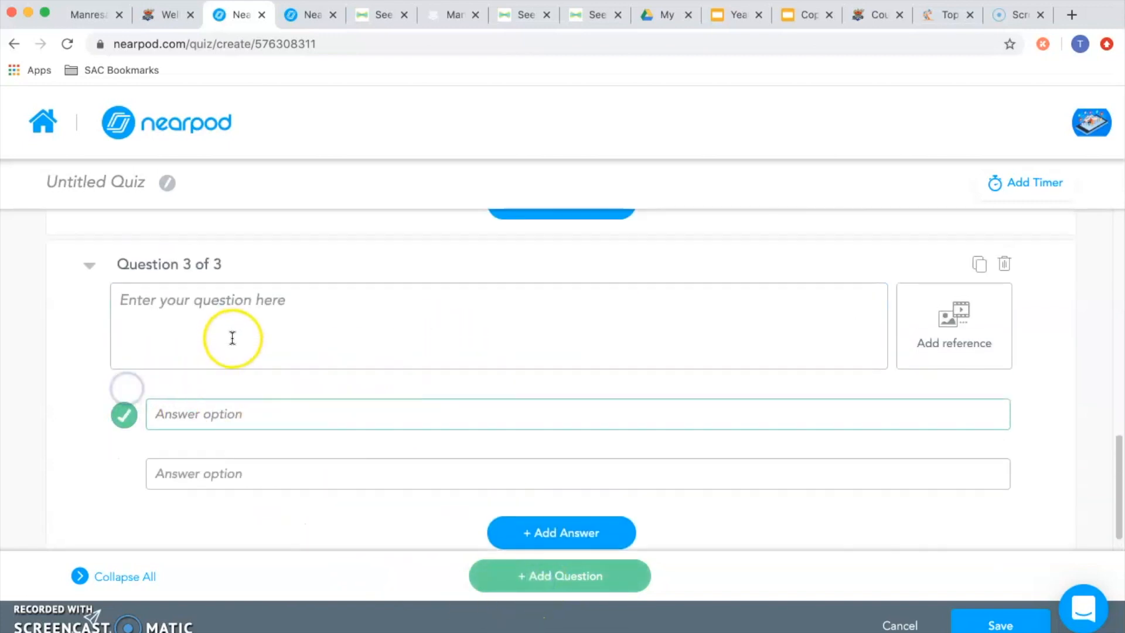
left_click(123, 470)
left_click(205, 478)
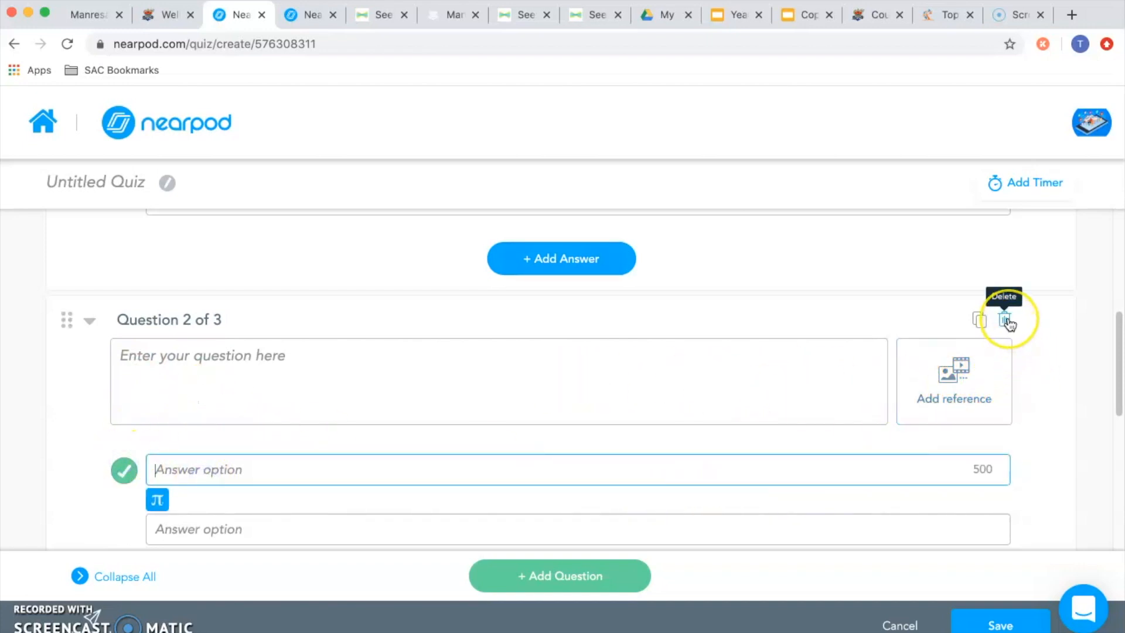
- Delete blank question 2 and duplicate the blank question that remains
left_click(1008, 320)
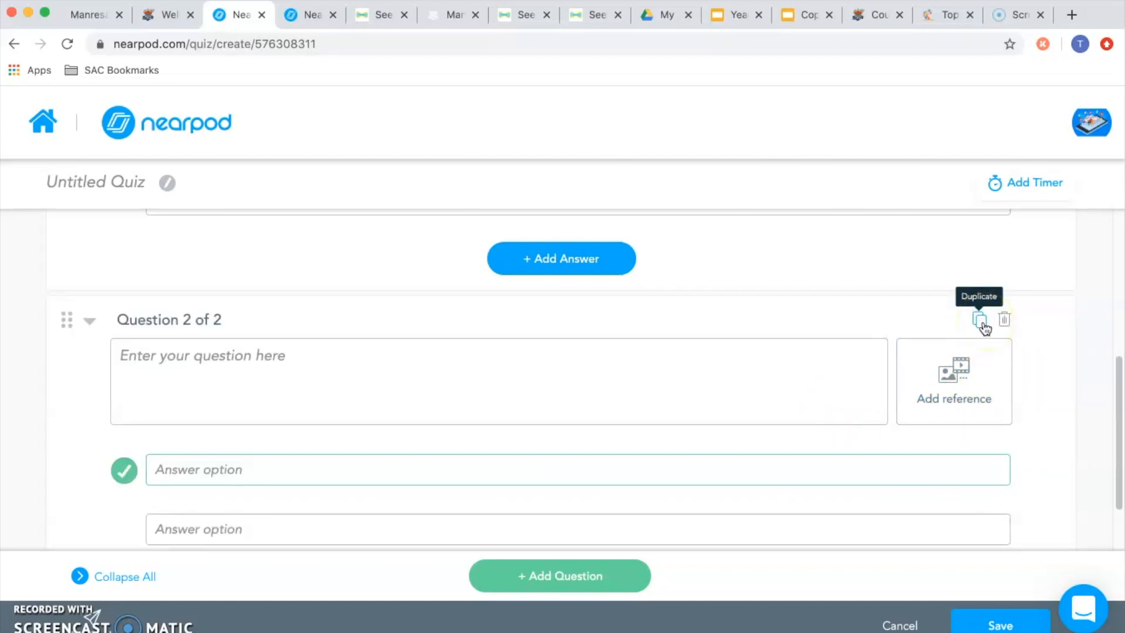
left_click(986, 327)
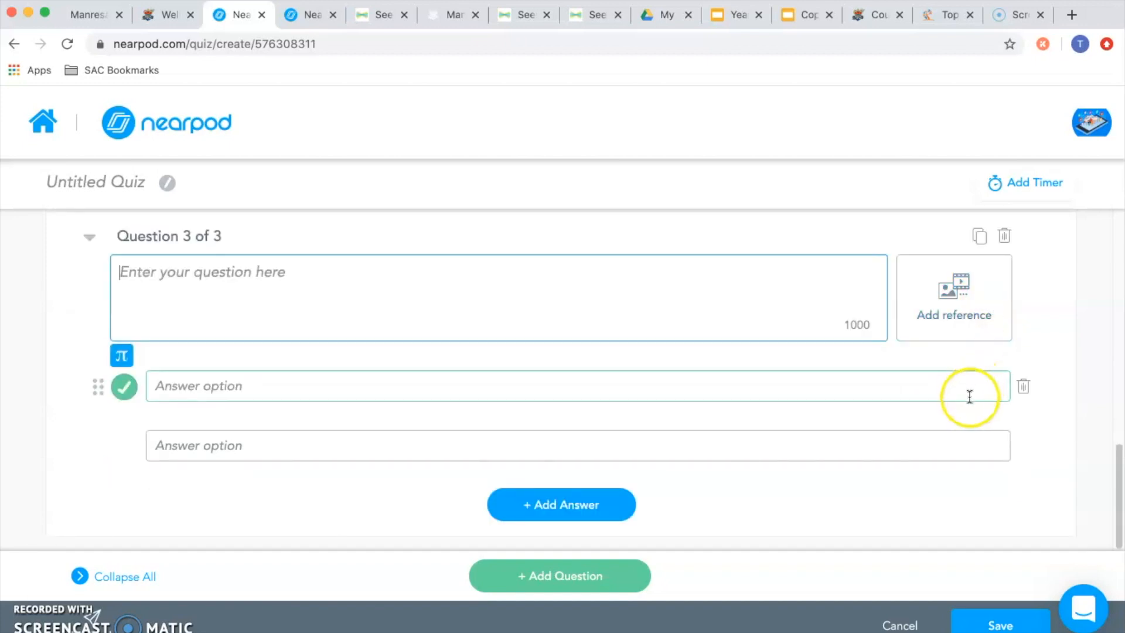
- Delete an extra blank question and save the quiz as a slide of the lesson
scroll(977, 364, "up", 4)
left_click(1005, 413)
left_click(996, 623)
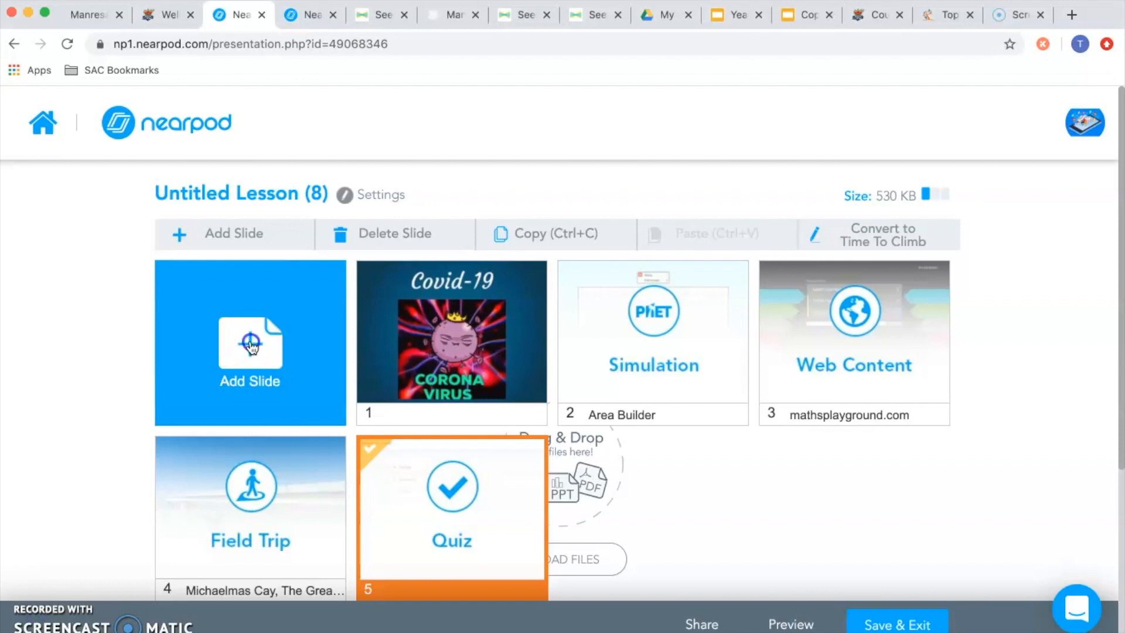
- Start a Matching Pairs activity for a new slide and add a first text pair matching 1 with 4/4
left_click(251, 348)
left_click(744, 378)
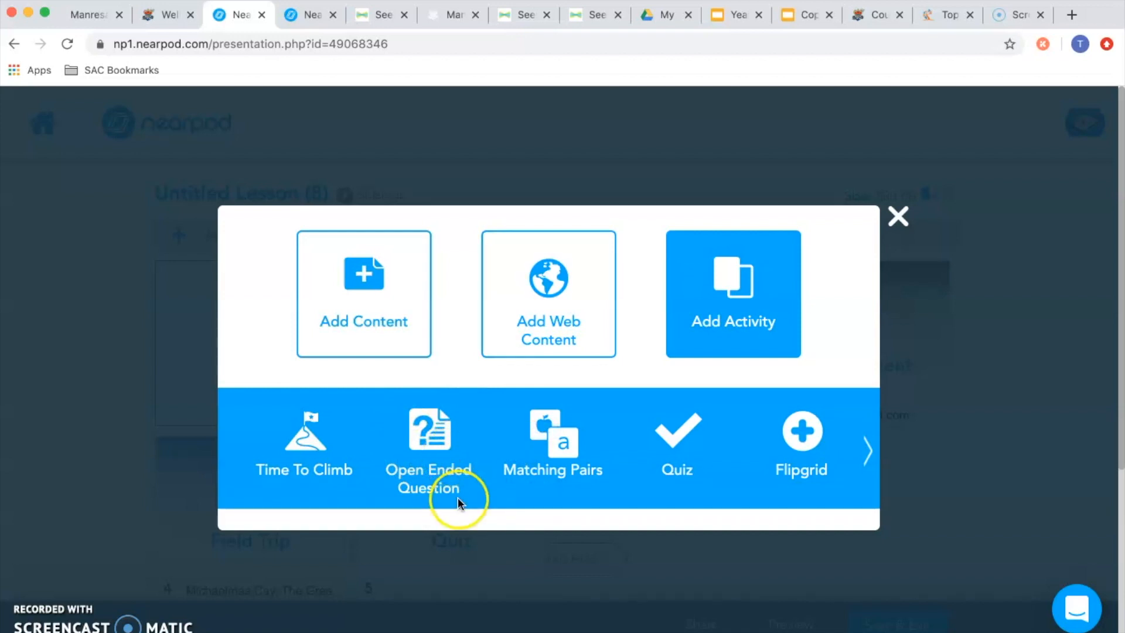
left_click(564, 440)
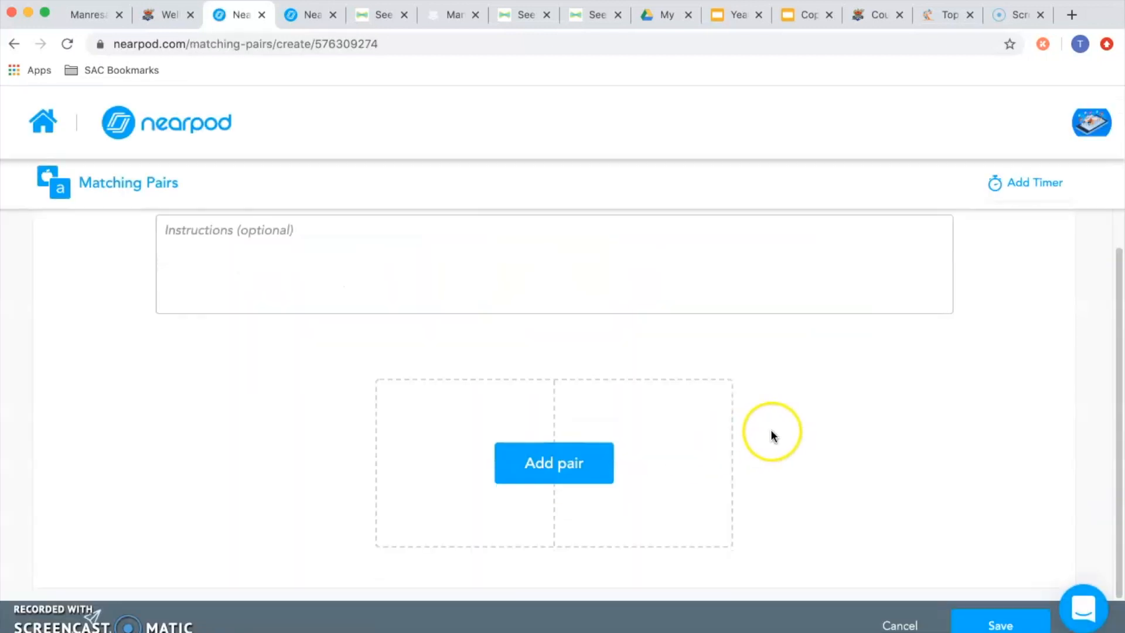
scroll(494, 438, "down", 1)
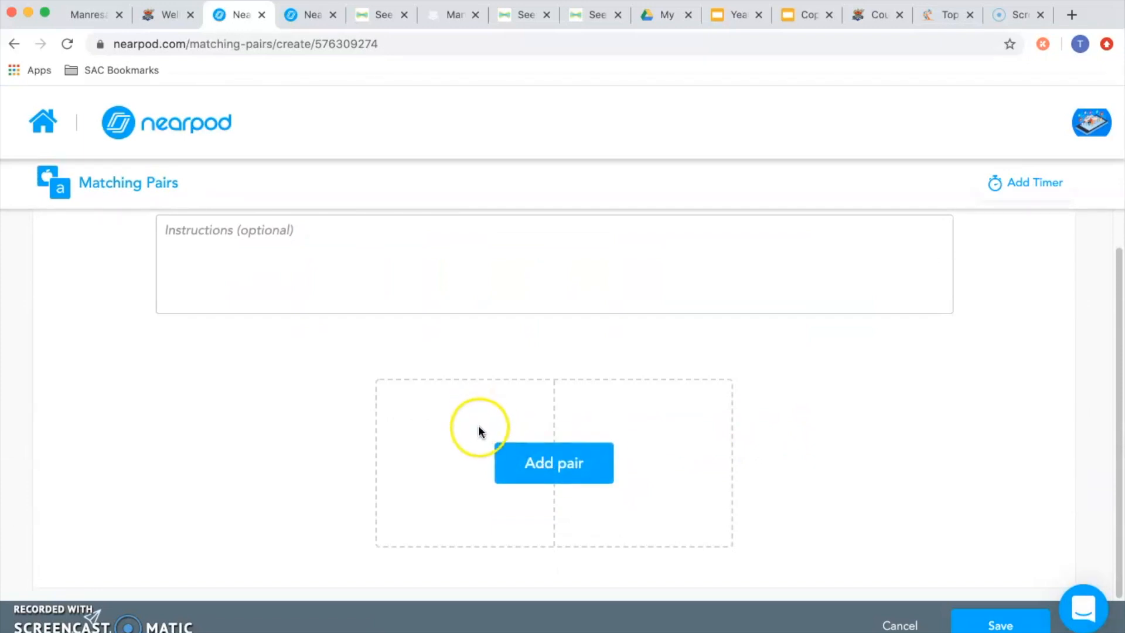
left_click(546, 469)
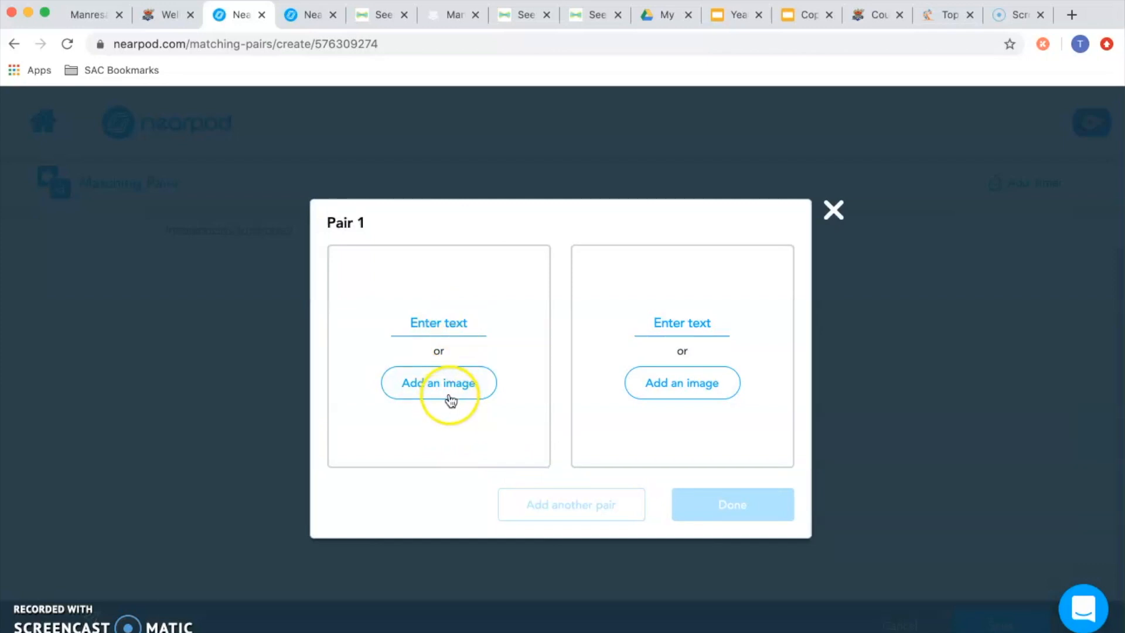
left_click(452, 323)
left_click(666, 322)
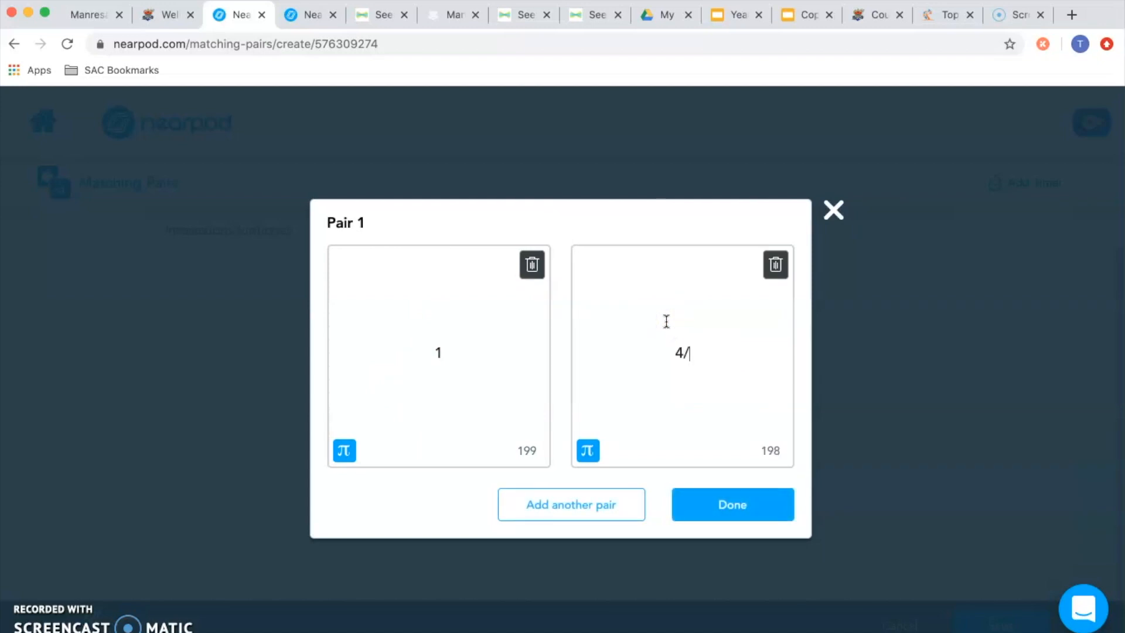
left_click(626, 504)
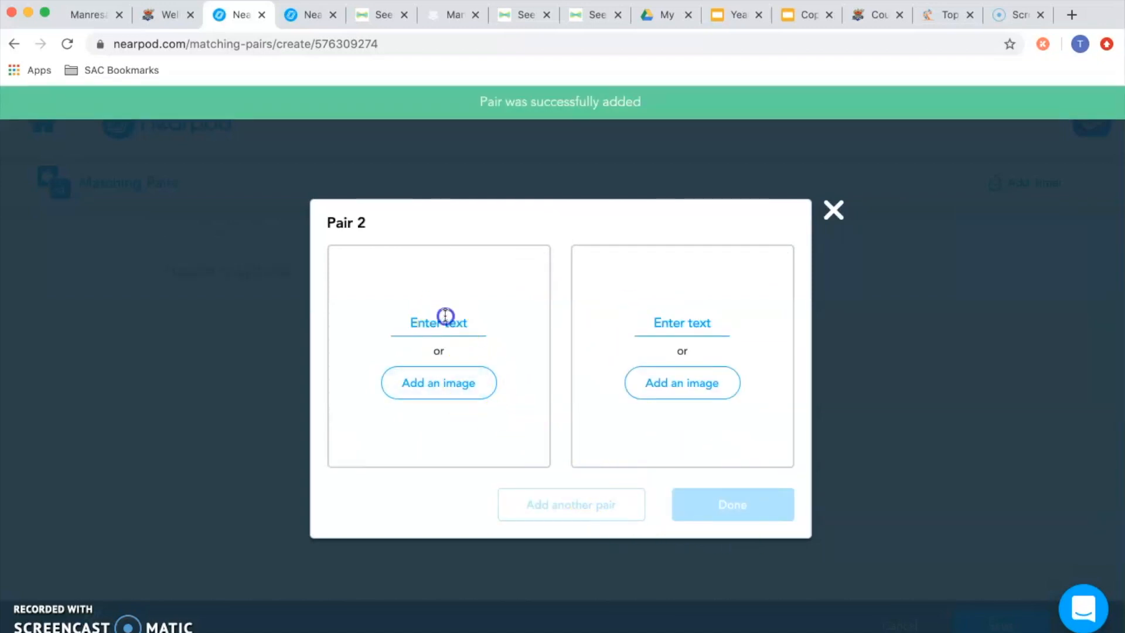
- Add a second text pair matching 3/4 with 12/16 and finish entering pairs
left_click(446, 319)
type("3/4")
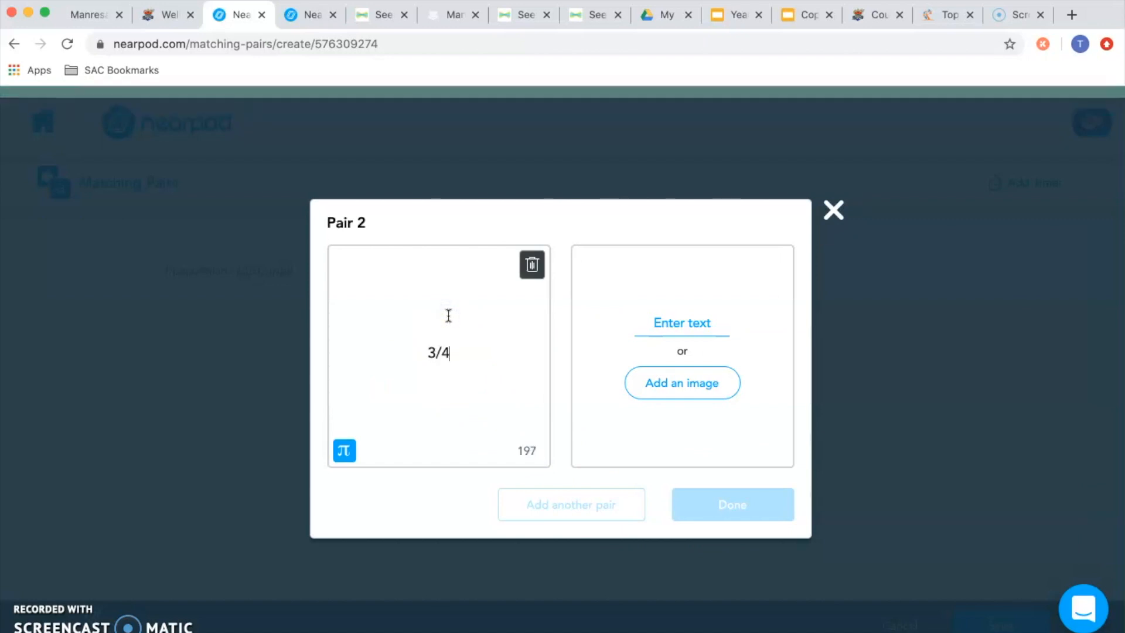
left_click(681, 323)
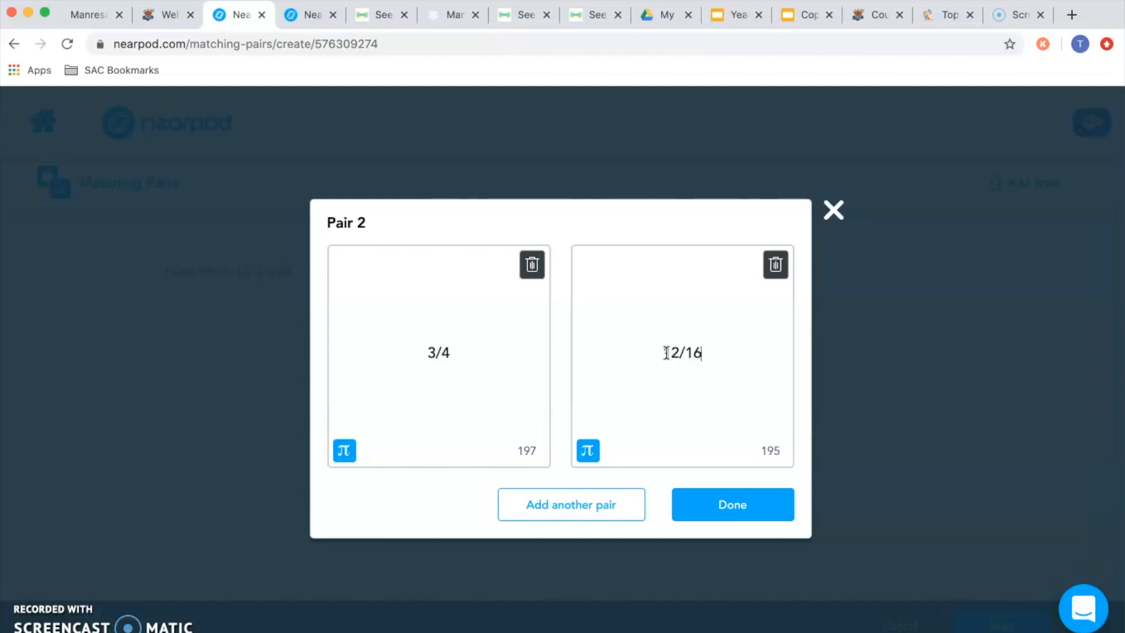
left_click(720, 519)
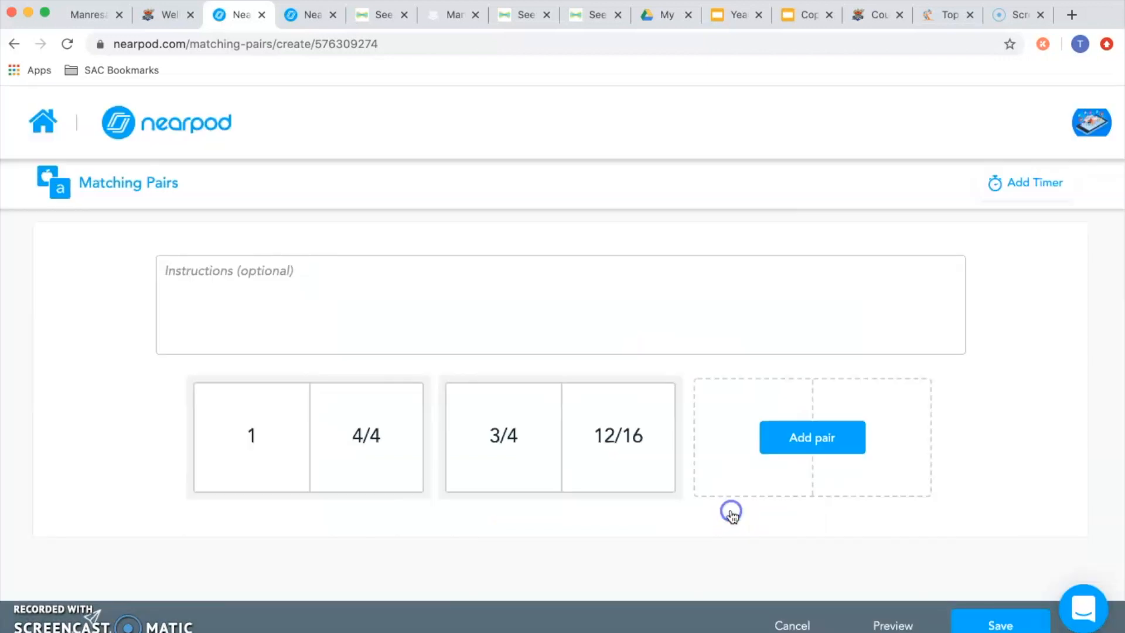
- Leave the optional instructions empty and save the Matching Pairs activity as a slide of the lesson
left_click(251, 273)
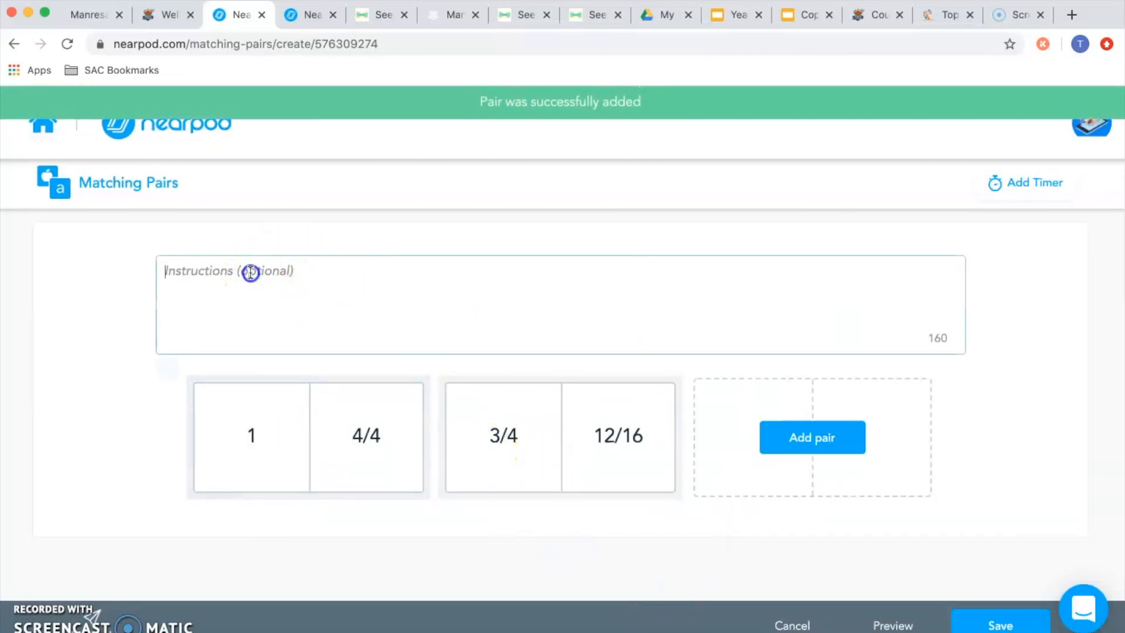
left_click(997, 625)
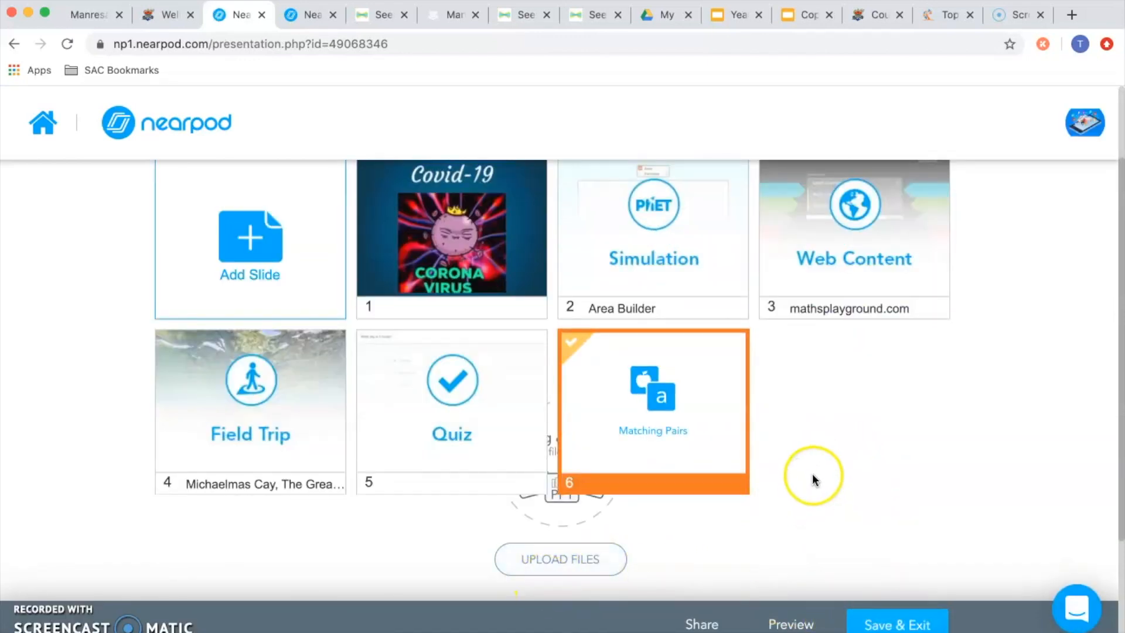
scroll(811, 477, "up", 2)
scroll(812, 473, "up", 3)
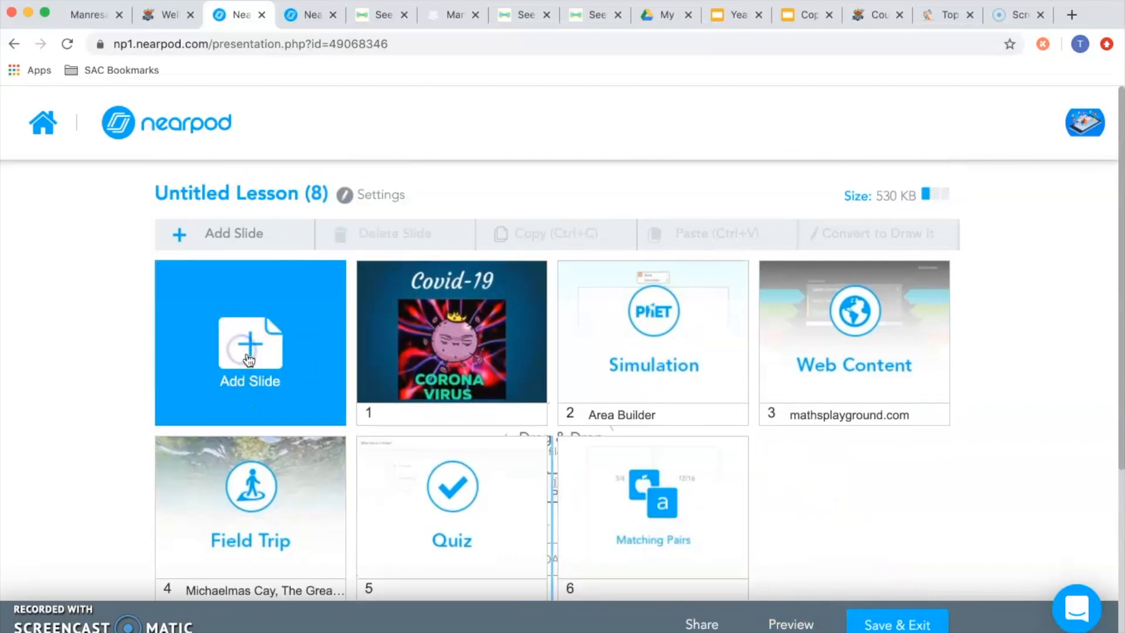
- Start a Draw It activity on a new slide with the instructions "Show how you can multiply 2digit numbers by each other."
left_click(243, 351)
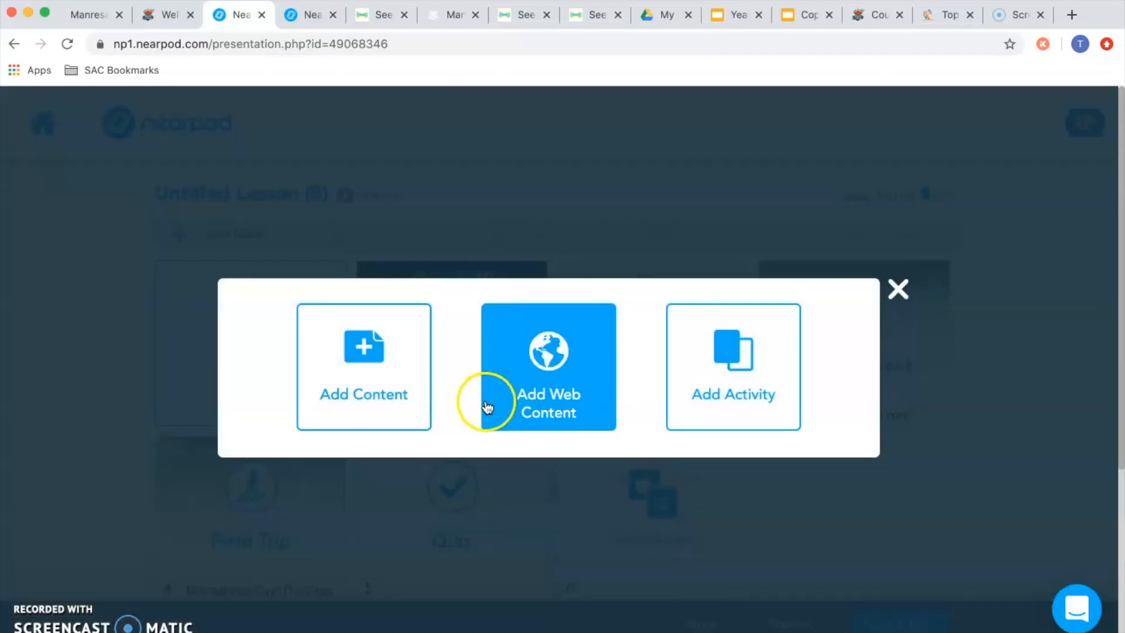
left_click(754, 378)
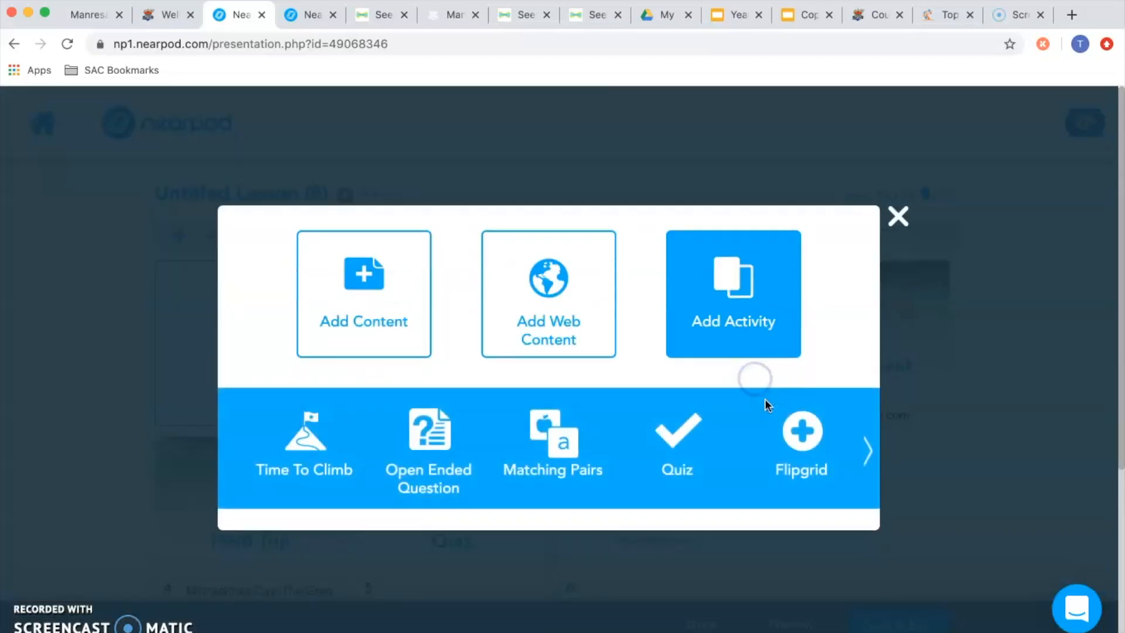
left_click(865, 449)
left_click(561, 444)
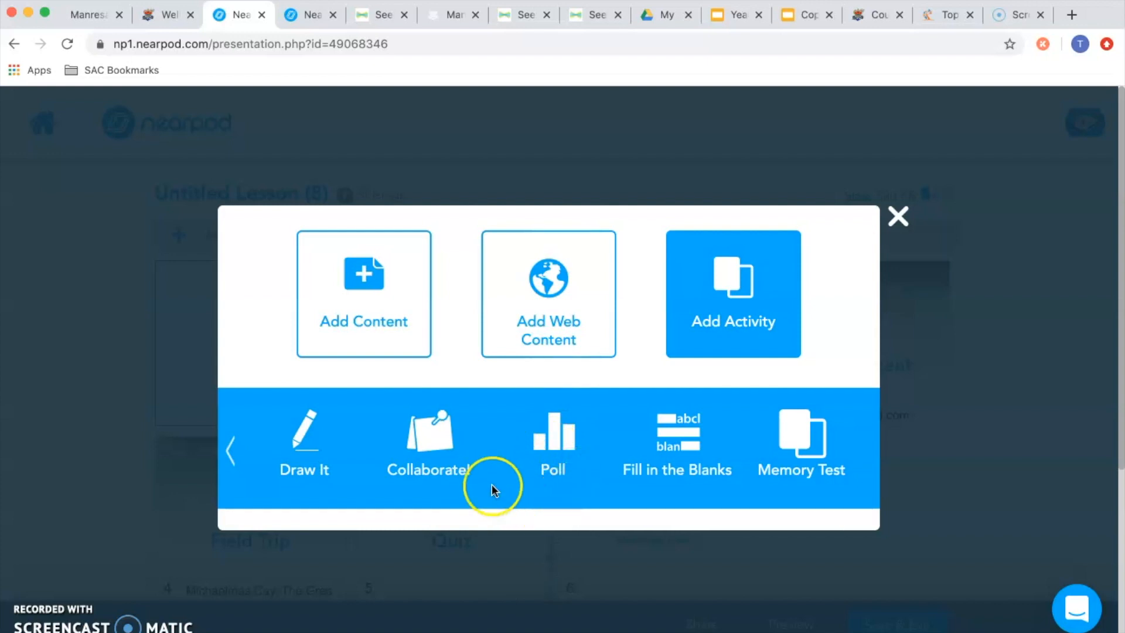
left_click(309, 427)
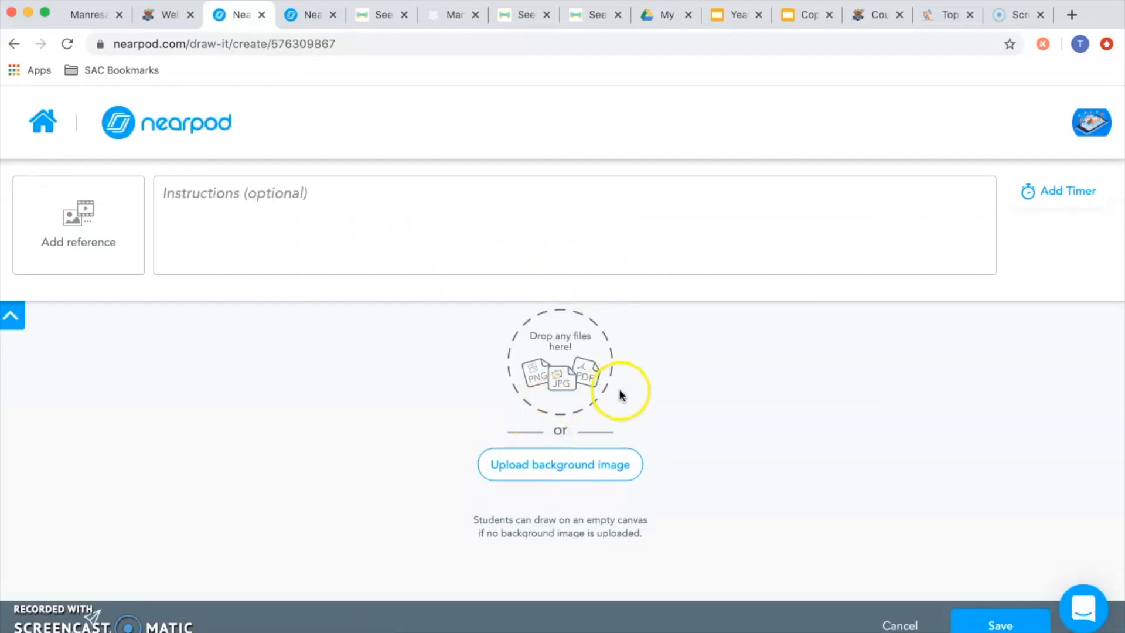
left_click(303, 206)
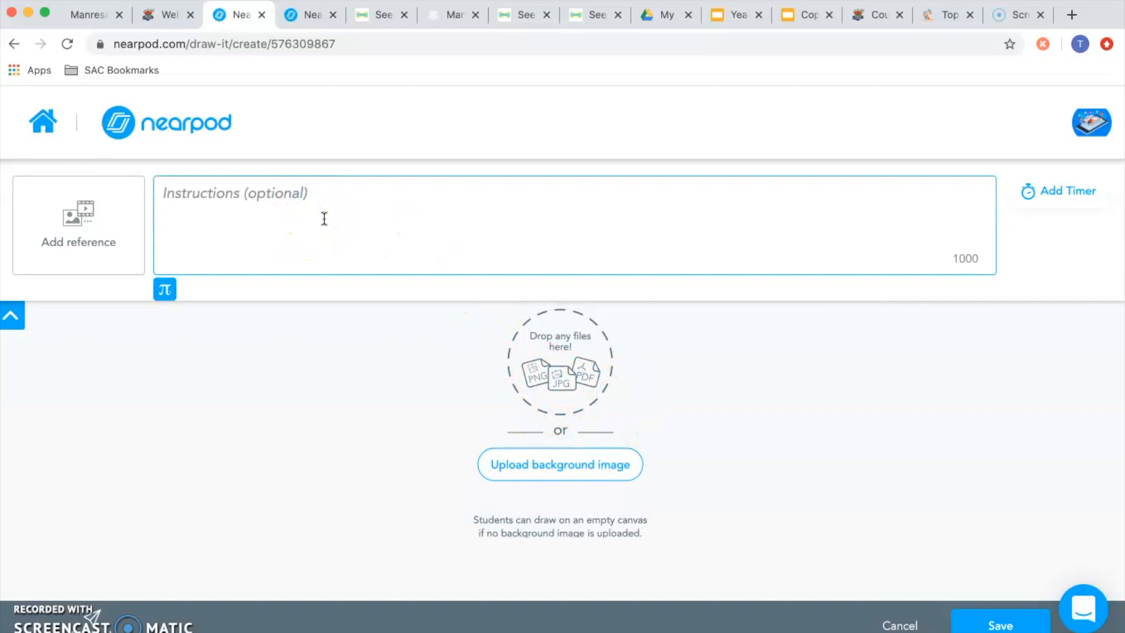
type("S")
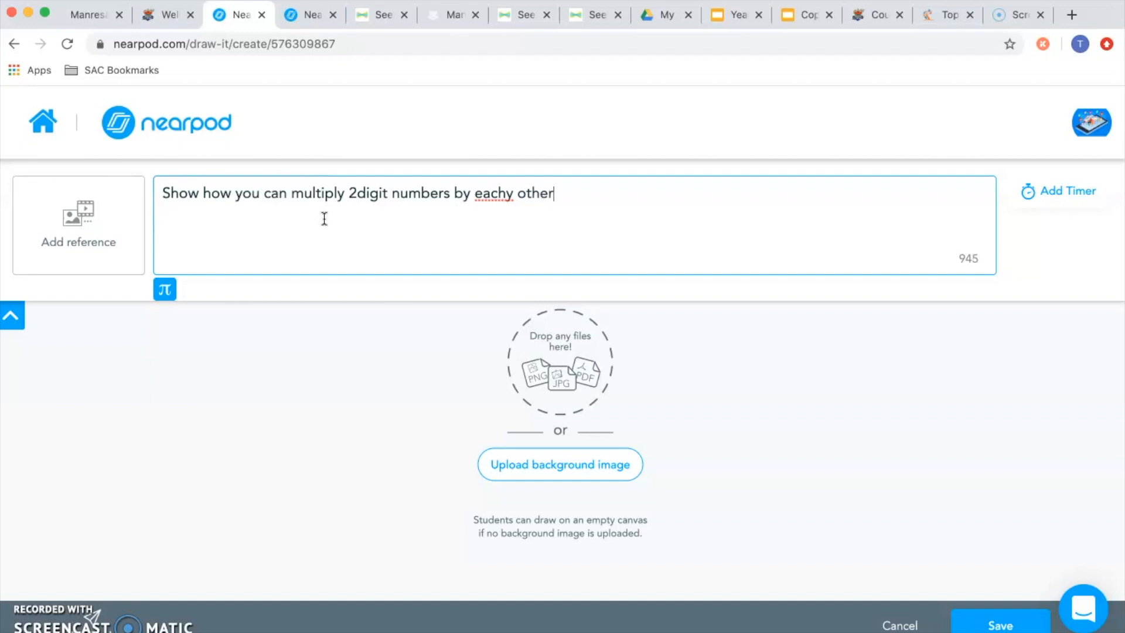
left_click(516, 191)
key("BackSpace")
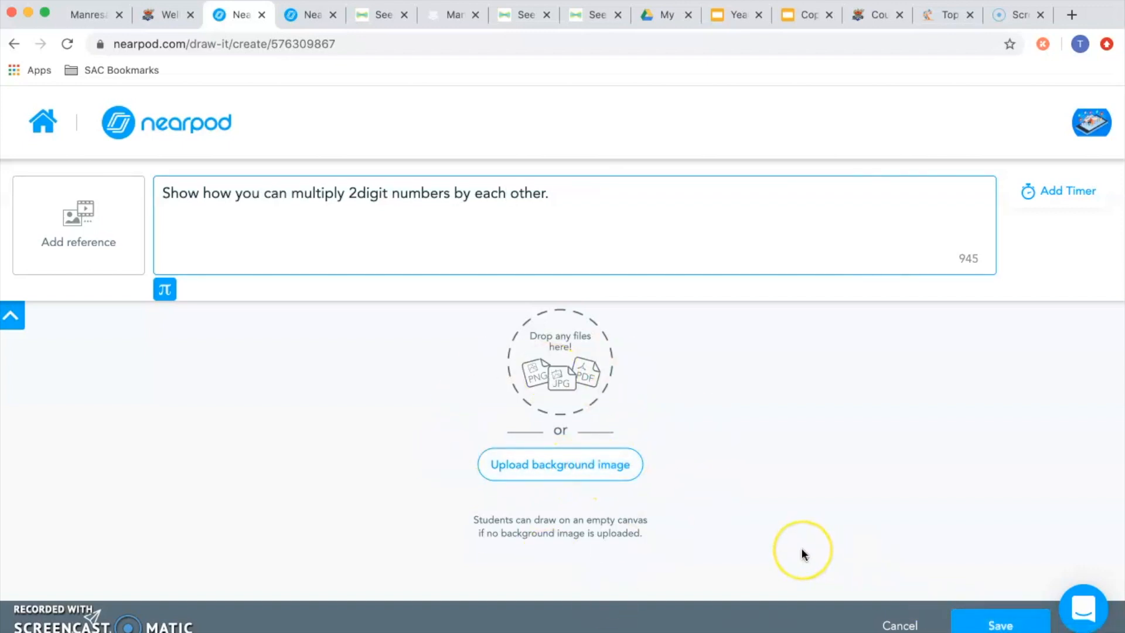
- Search for "blackboard" images and set the wooden-framed green board with the chalk ledge as the drawing's background
left_click(560, 468)
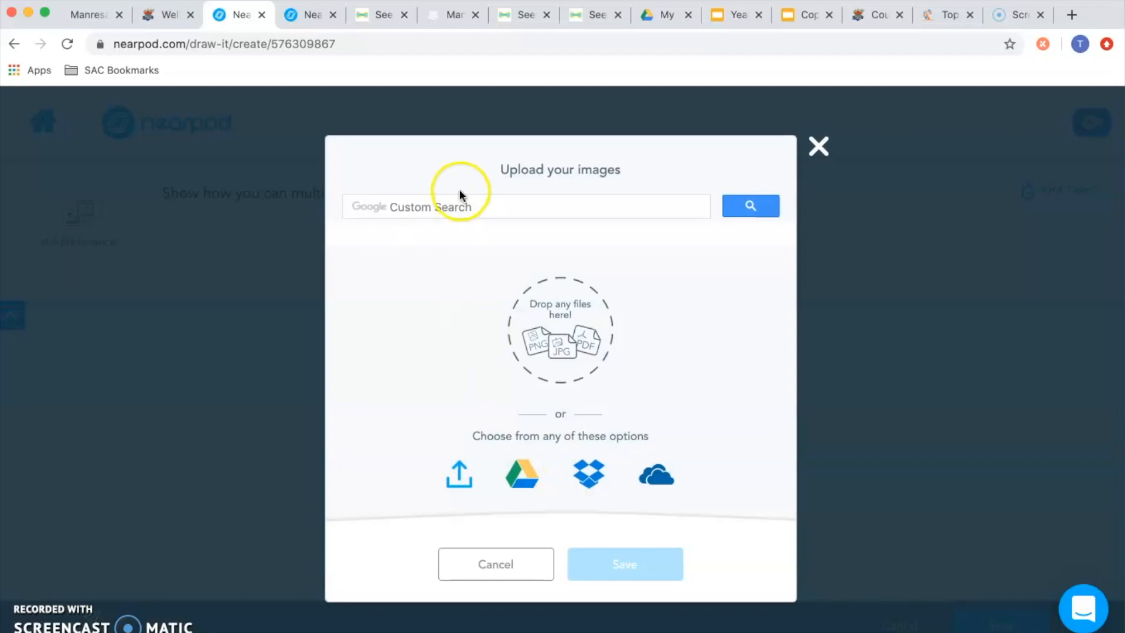
left_click(456, 202)
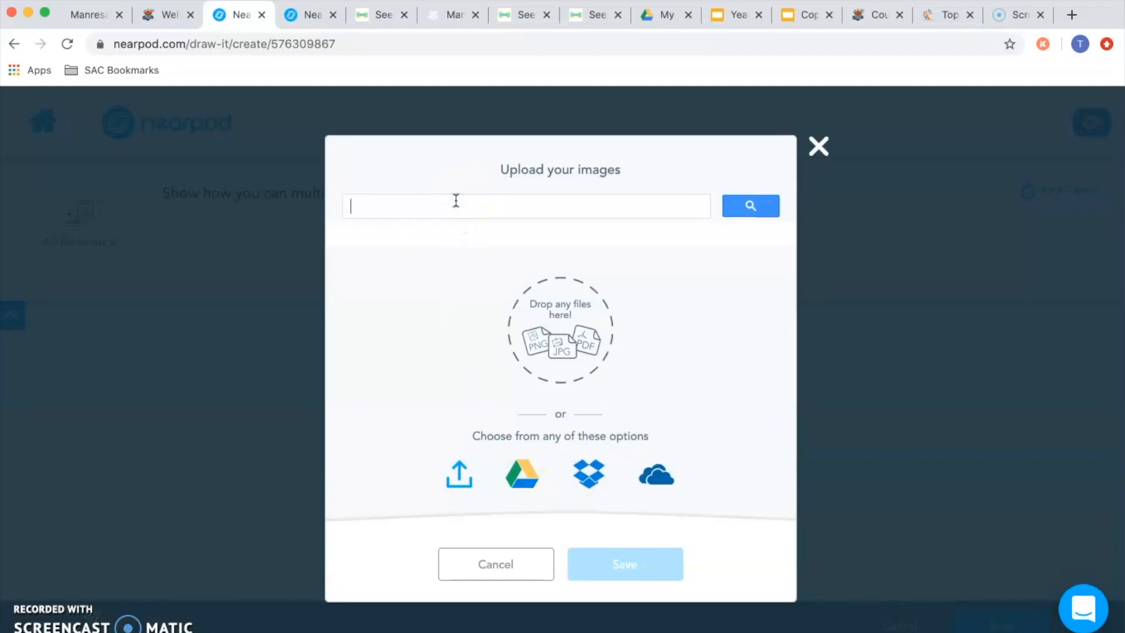
type("blackboard")
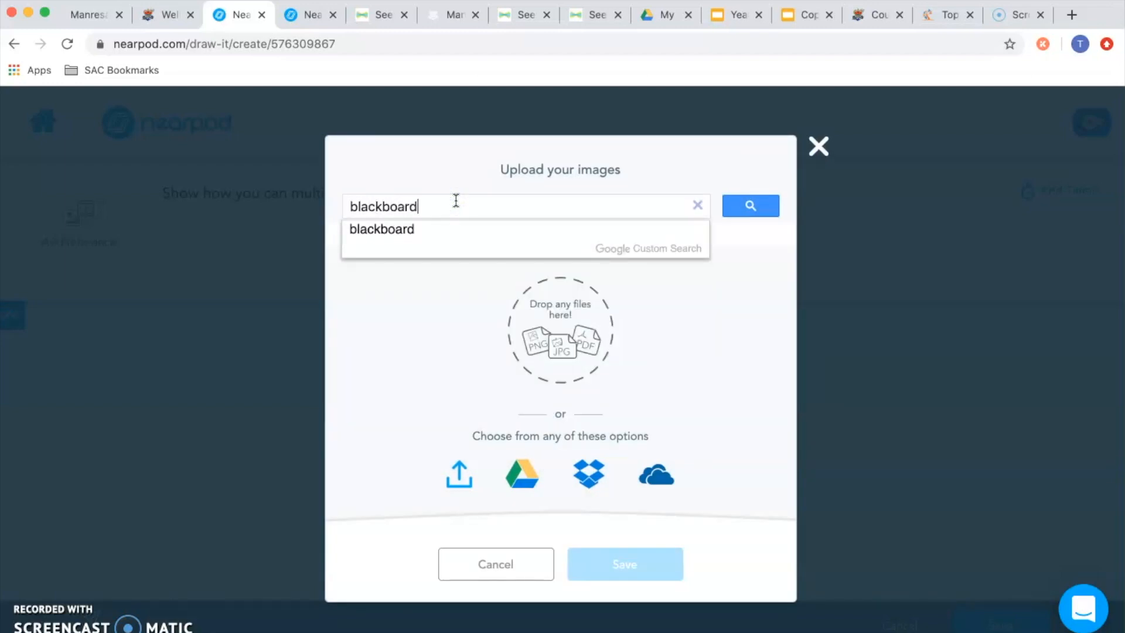
key("Return")
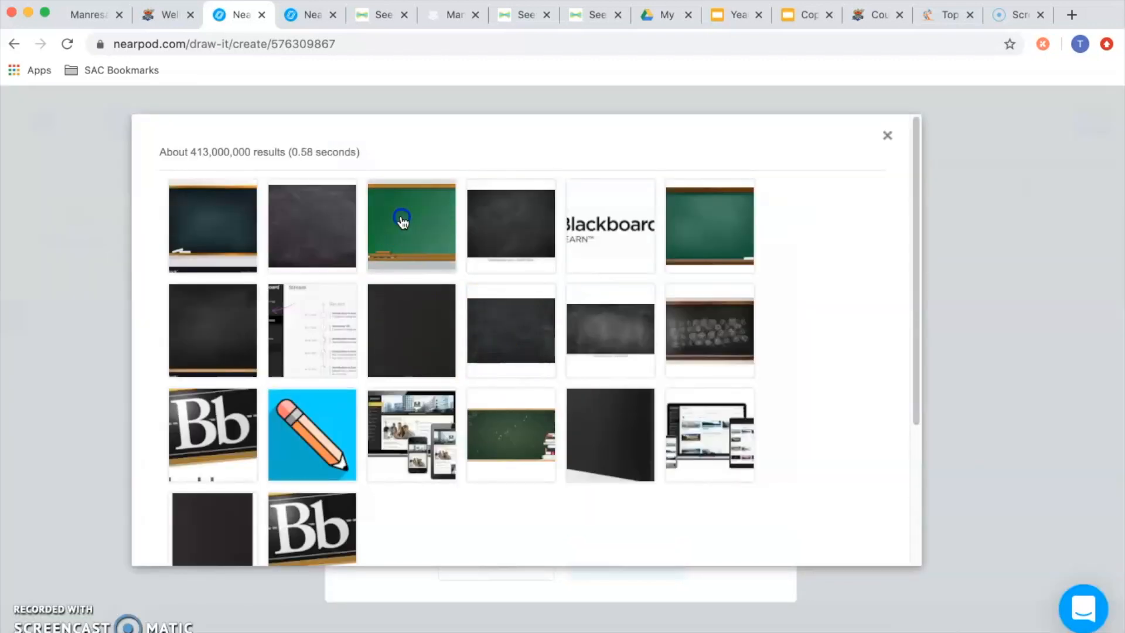
left_click(403, 221)
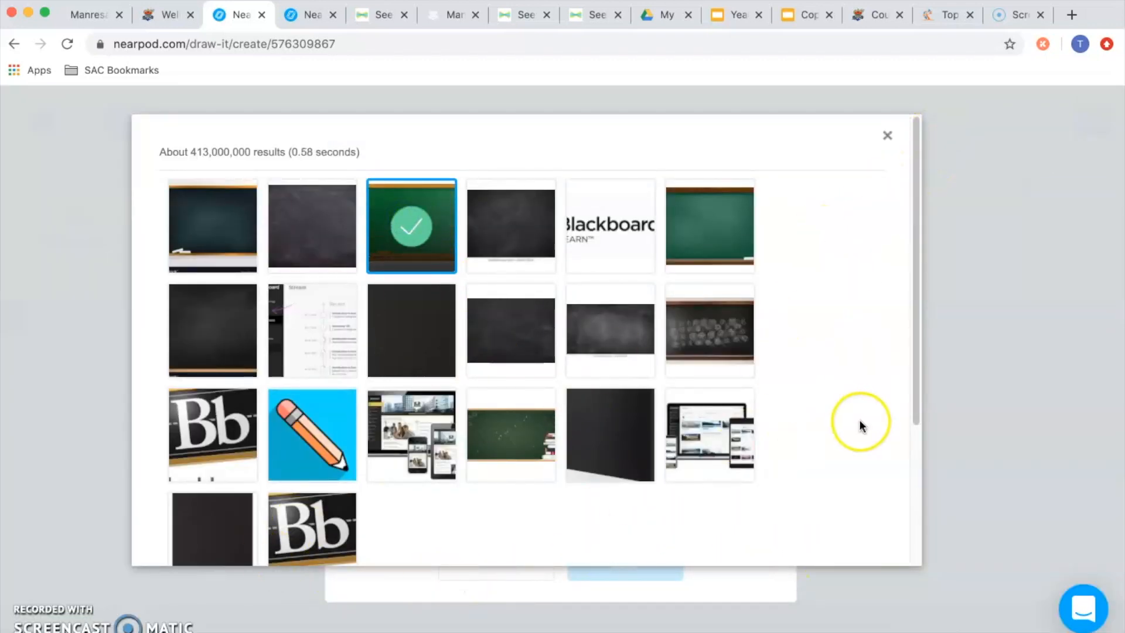
scroll(858, 411, "down", 3)
left_click(557, 436)
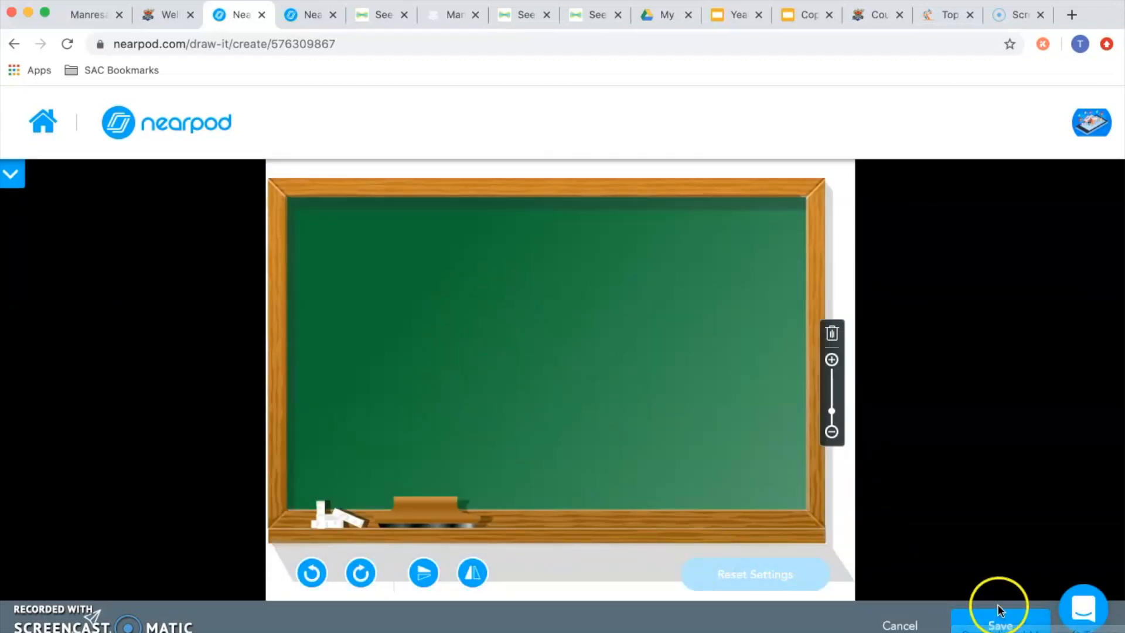
- Save the Draw It activity as a slide of the lesson
left_click(1008, 623)
left_click(1009, 623)
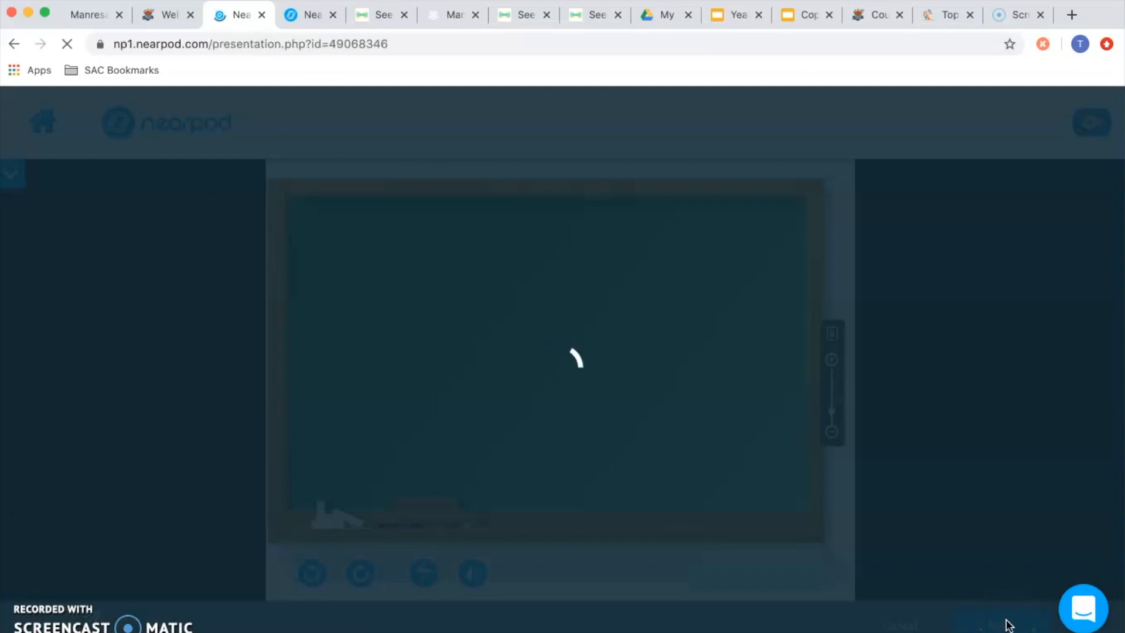
scroll(808, 518, "down", 3)
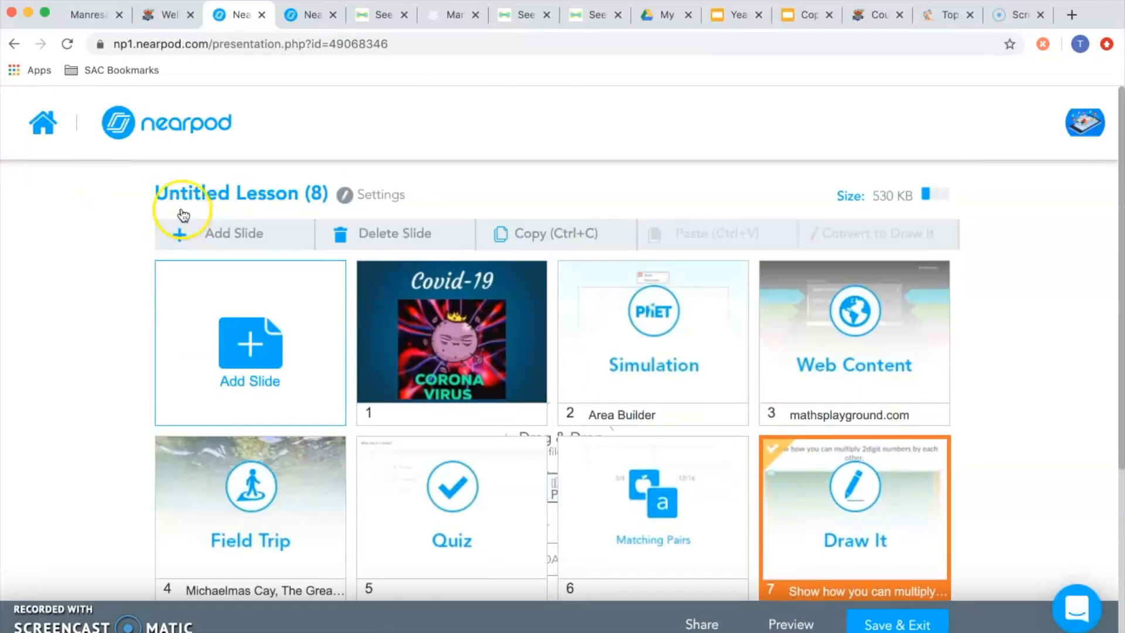
- Start a Fill in the Blanks activity on a new slide and choose the orange text style with black script lettering
left_click(215, 225)
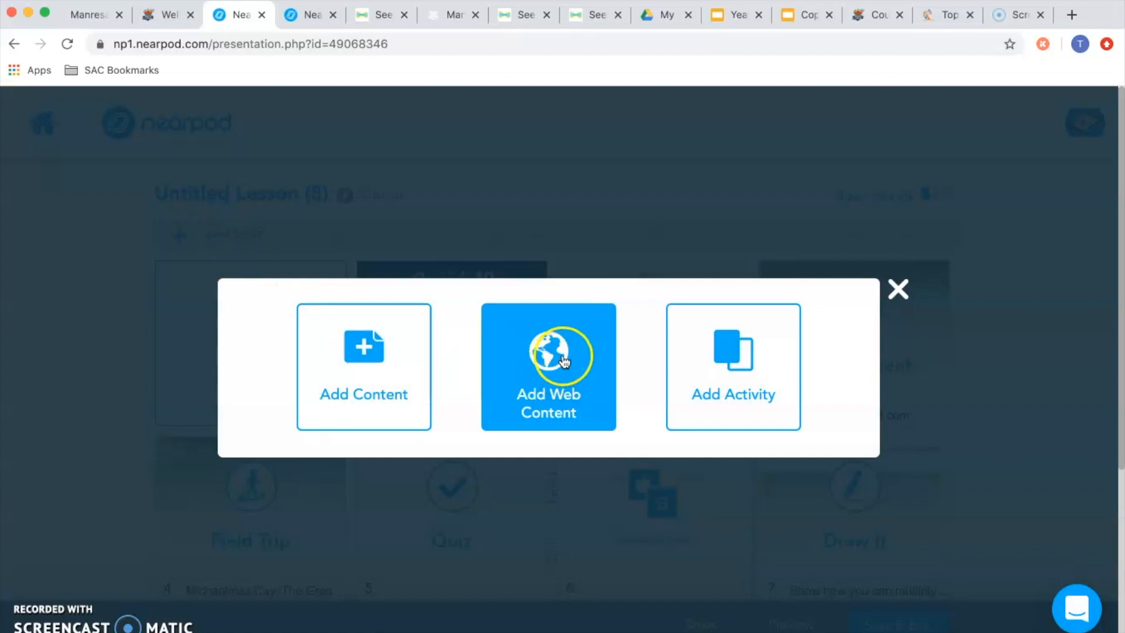
left_click(702, 354)
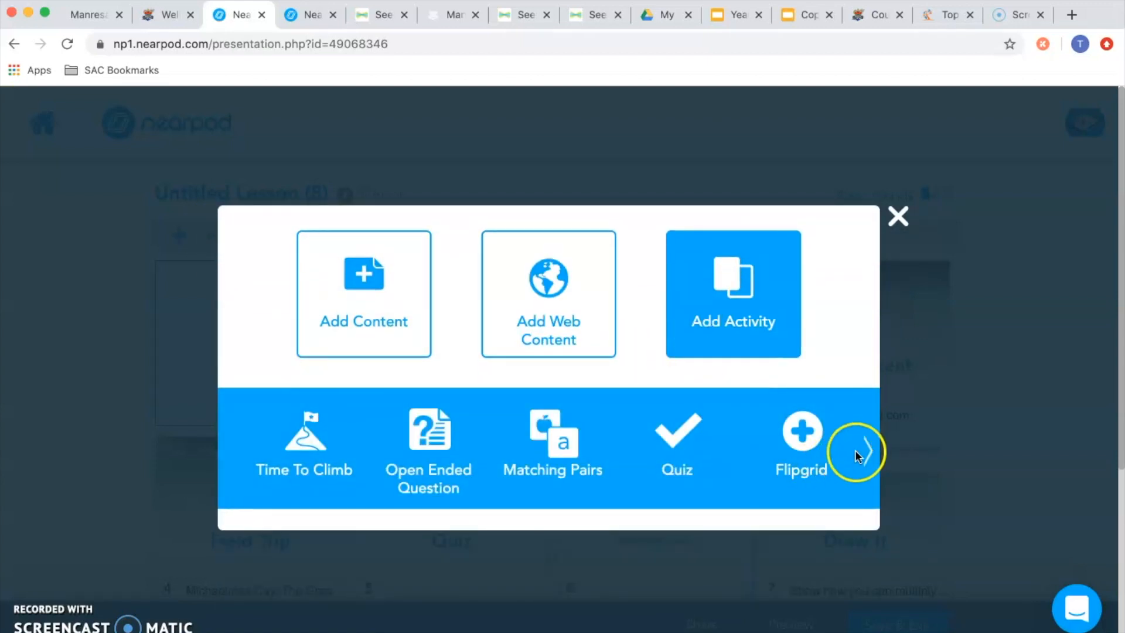
left_click(857, 451)
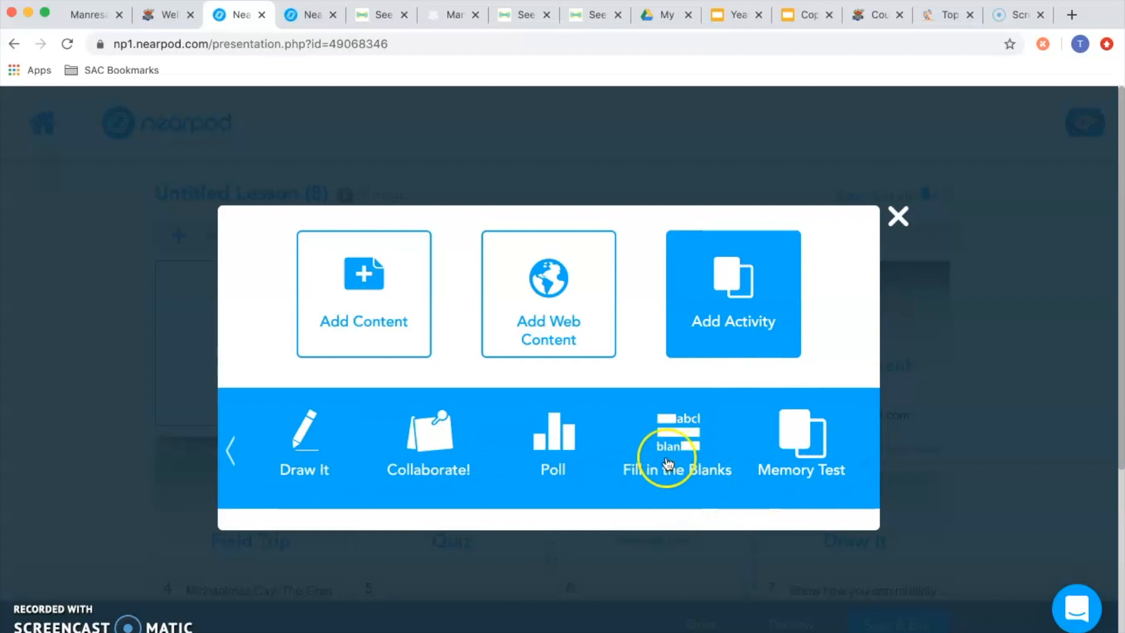
left_click(687, 435)
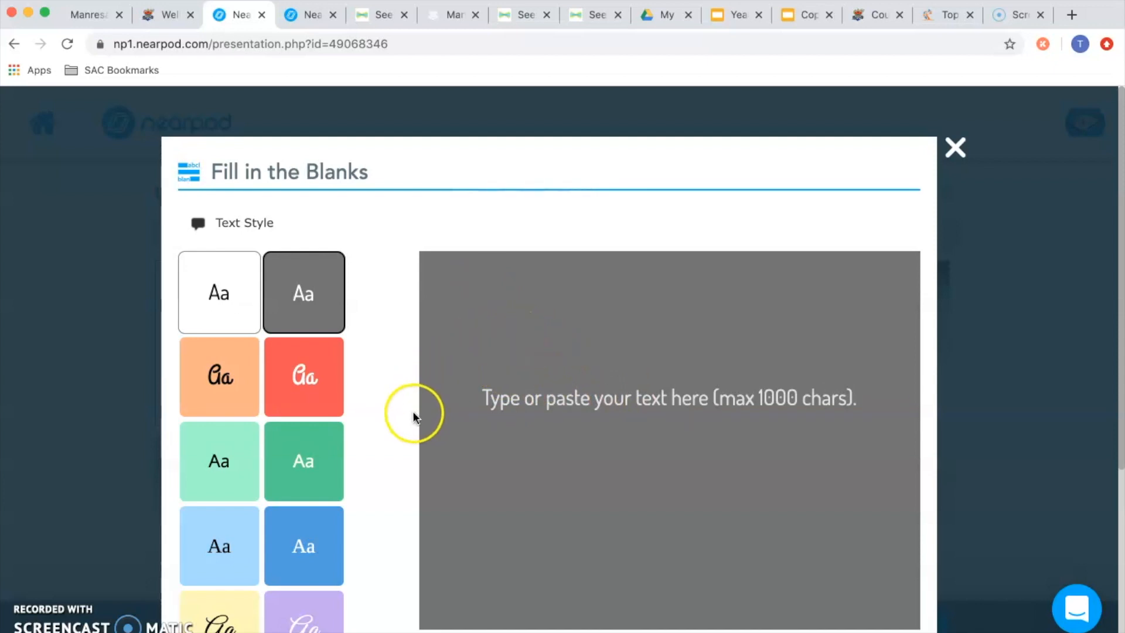
left_click(321, 378)
left_click(212, 382)
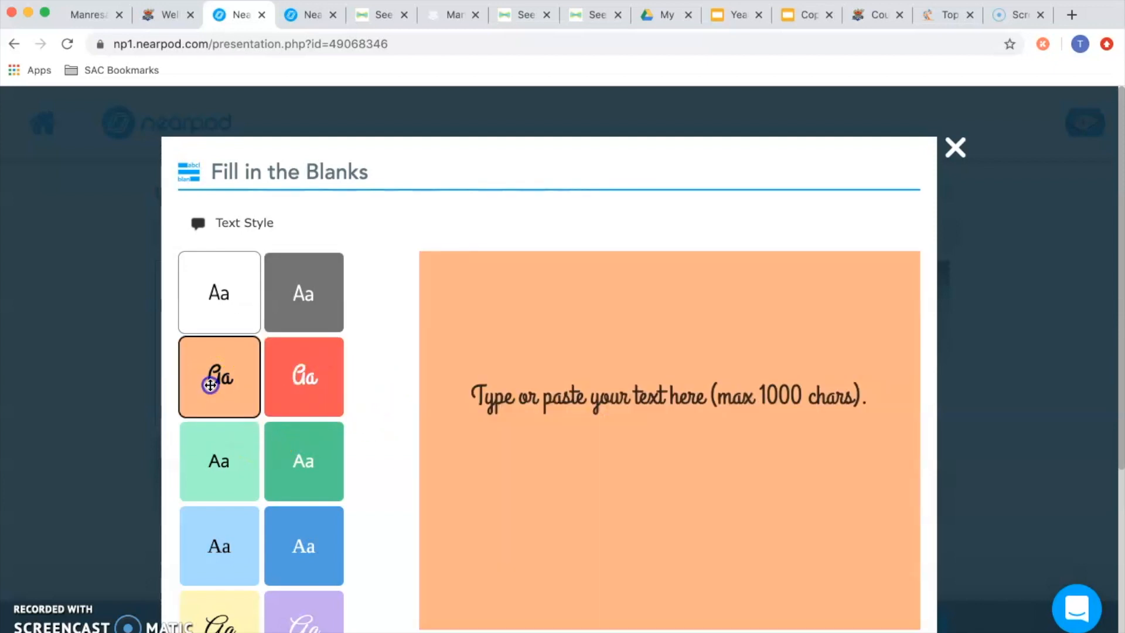
- Enter "The Lord is my shepherd" as the activity text and continue to the word selection
left_click(453, 276)
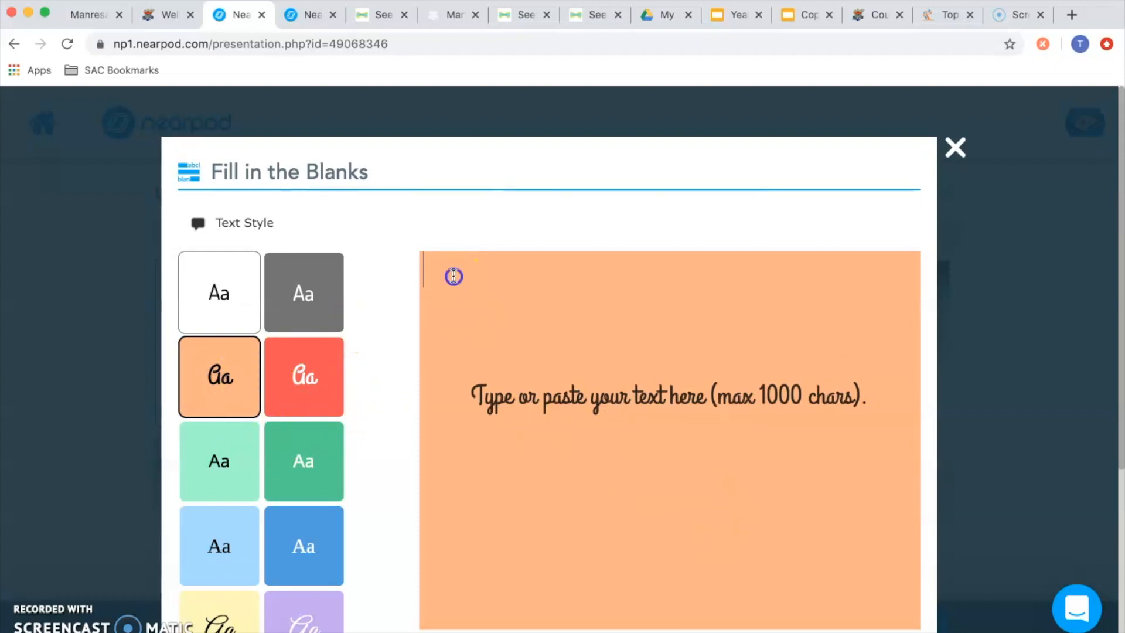
type("The Lord is my shepherd")
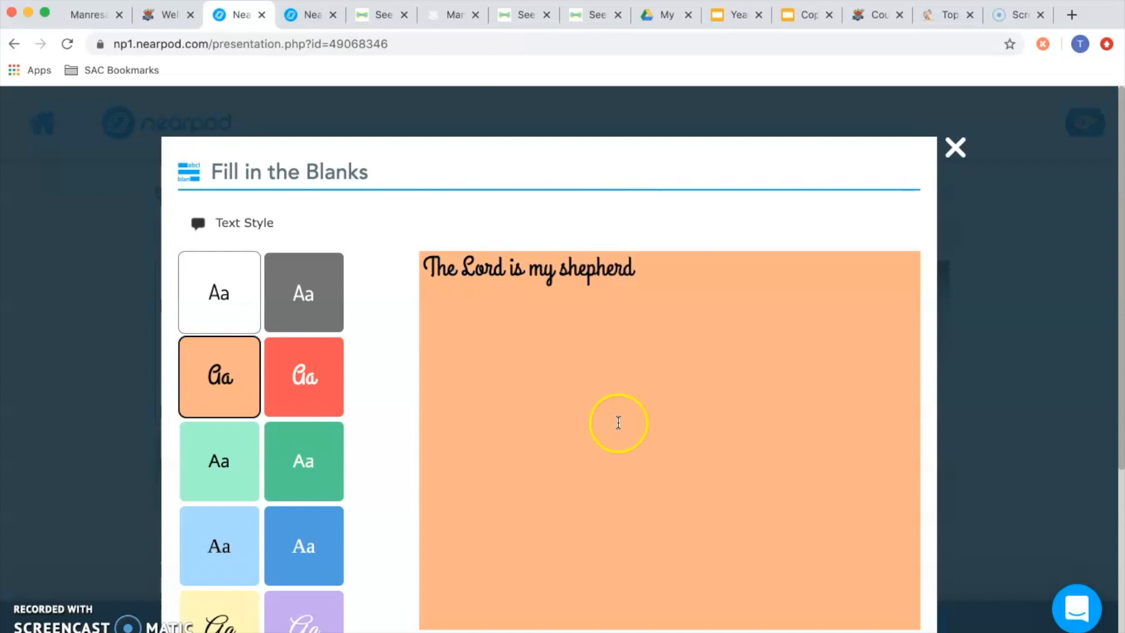
scroll(670, 427, "down", 5)
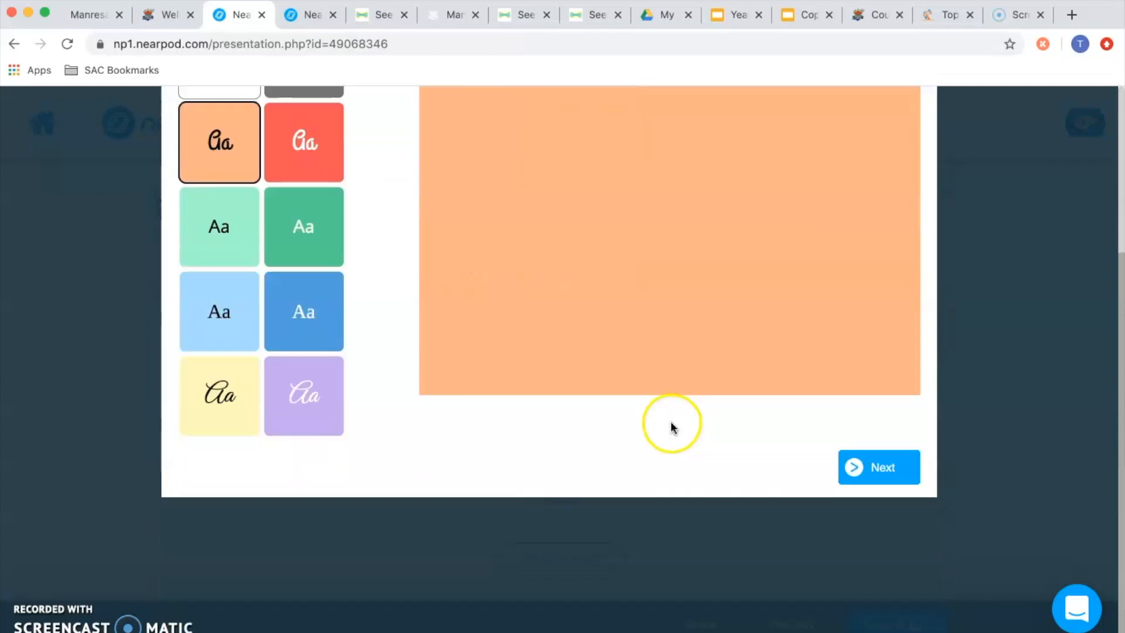
left_click(887, 466)
- Turn the words "Lord" and "shepherd" into blanks and finish the Fill in the Blanks slide
scroll(541, 407, "up", 3)
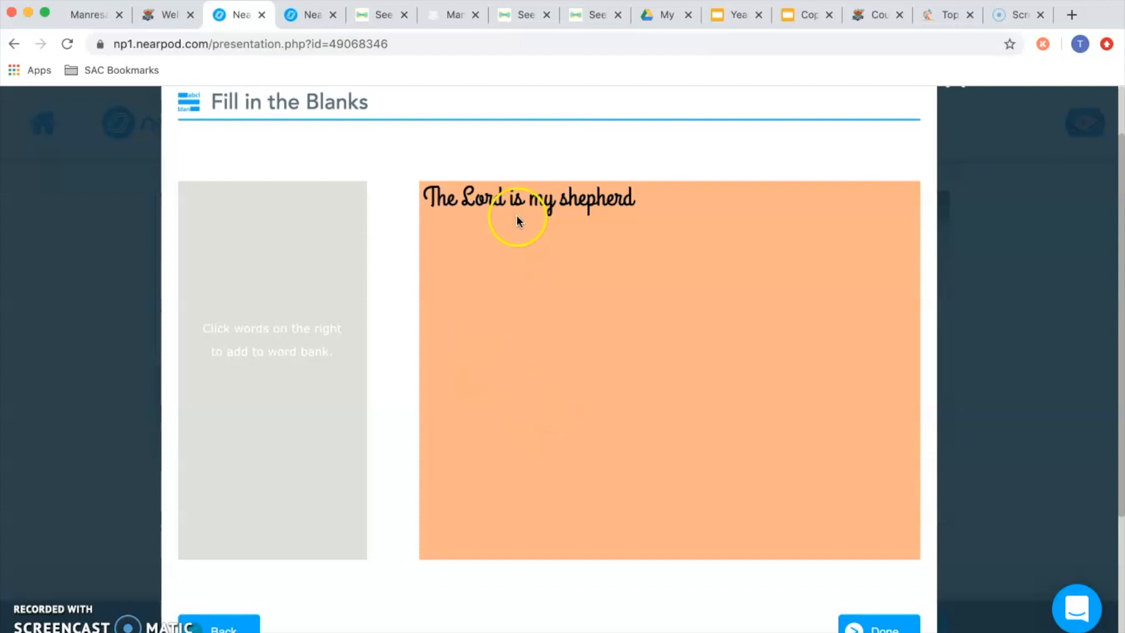
left_click(487, 202)
left_click(595, 198)
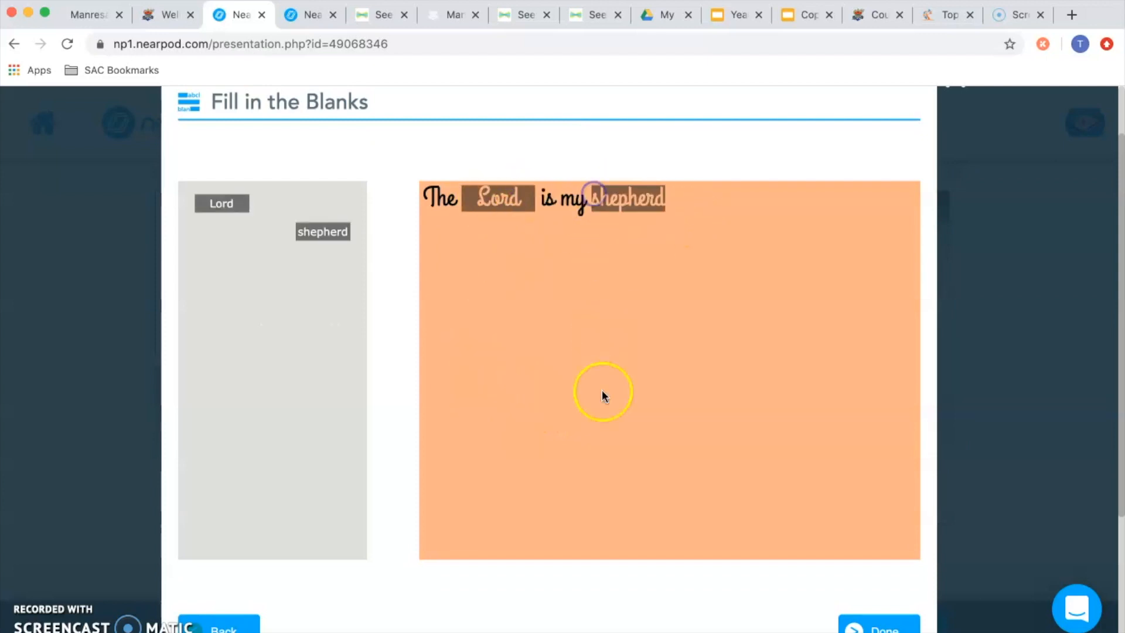
left_click(886, 624)
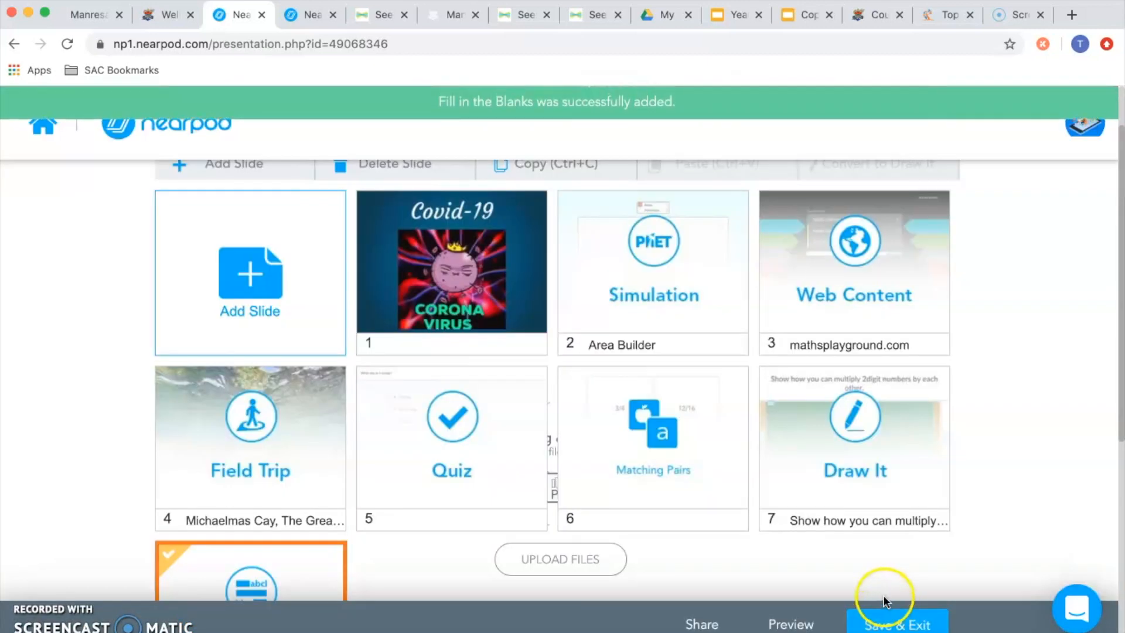
- Start a Collaborate! activity on a new slide and enter "Covid 19" as its topic
scroll(726, 505, "up", 4)
left_click(263, 345)
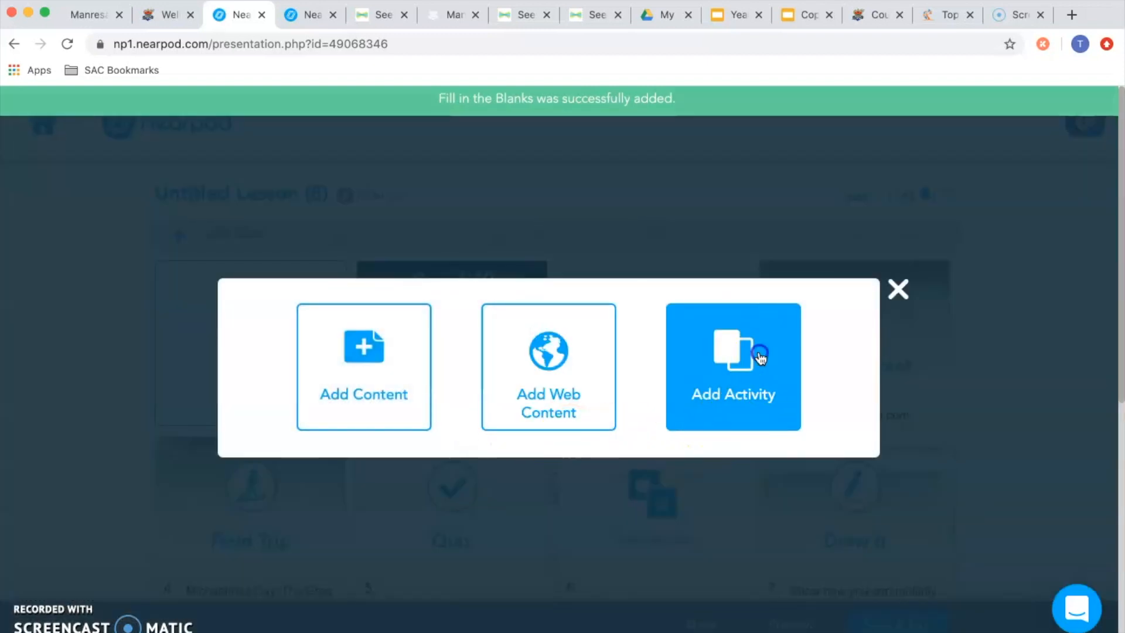
left_click(765, 348)
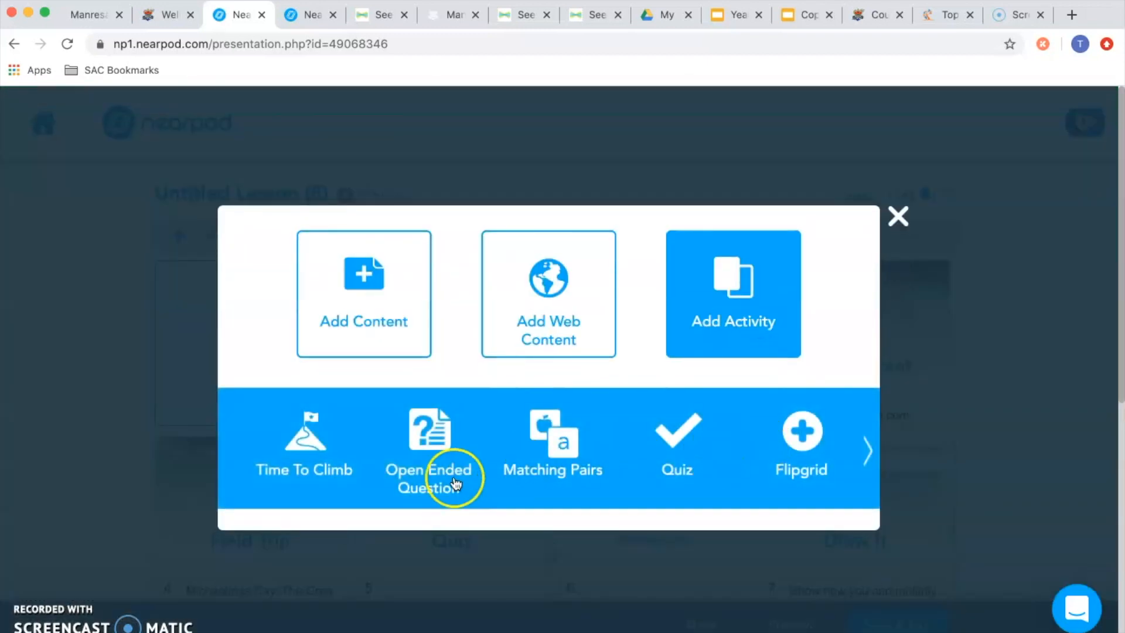
left_click(867, 450)
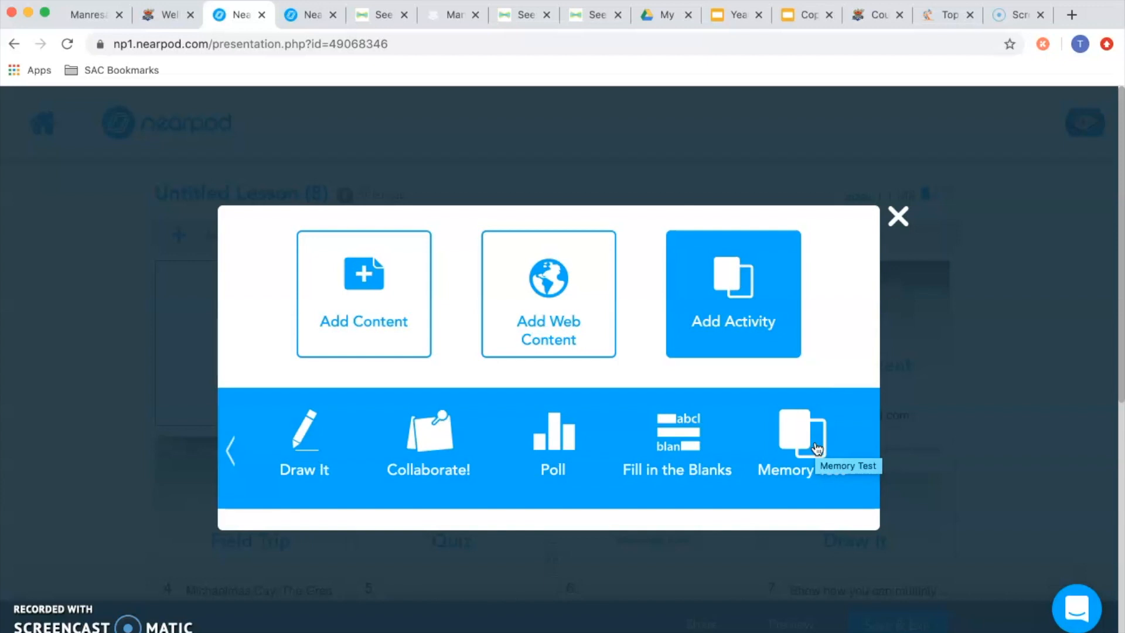
left_click(443, 441)
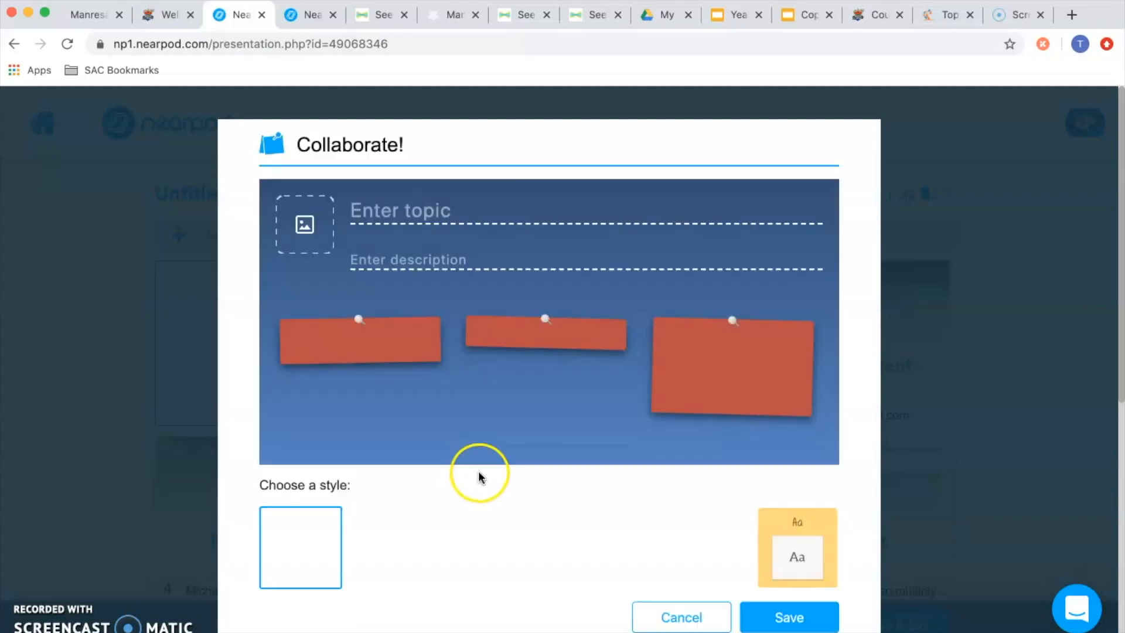
left_click(424, 215)
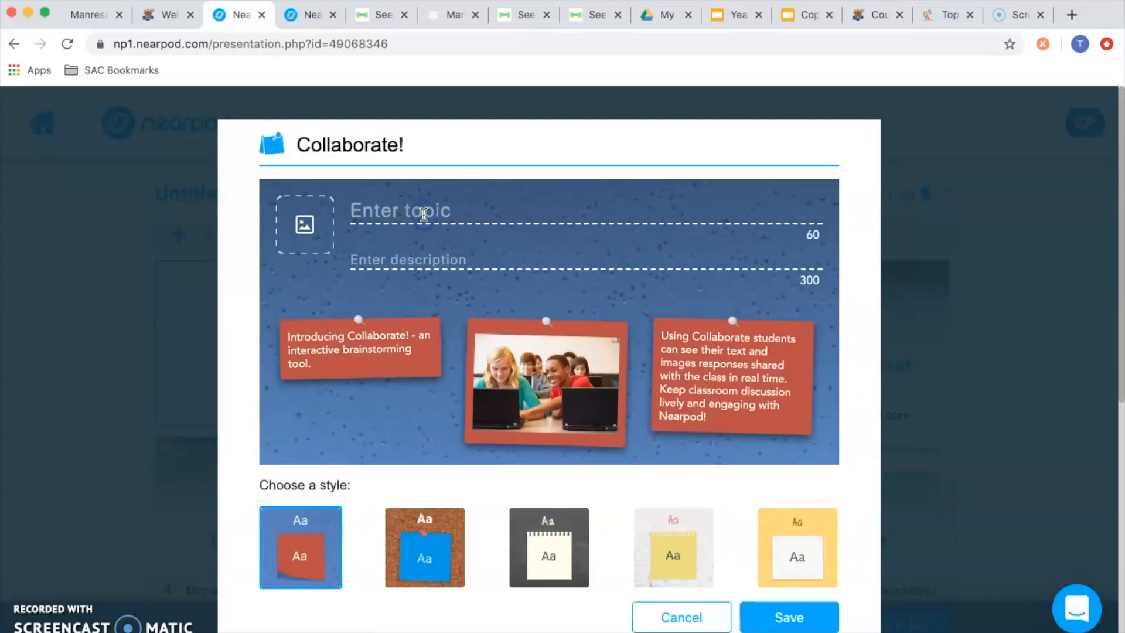
type("Covid 19")
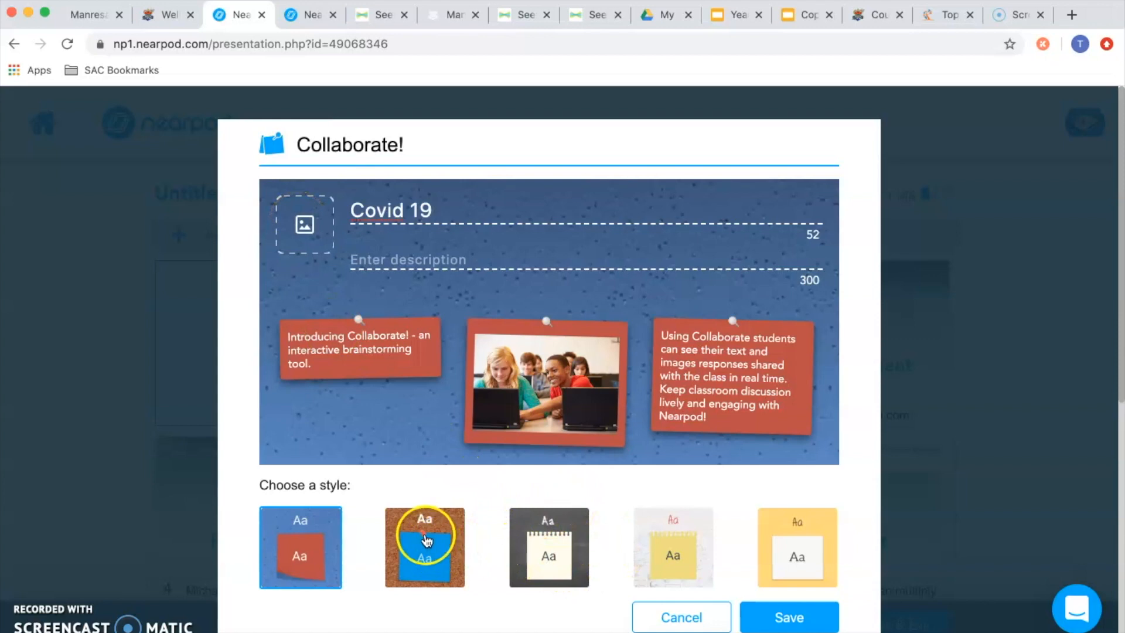
- Try the cork board style, choose the dark board style with cream notepaper instead, and save the Collaborate! slide
left_click(398, 532)
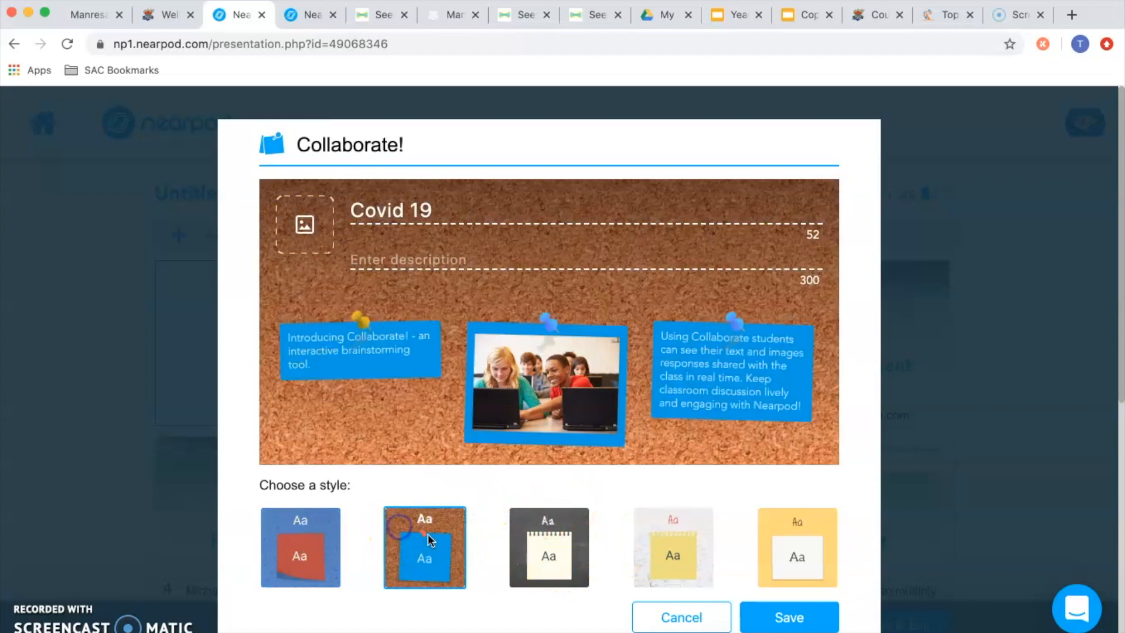
left_click(577, 540)
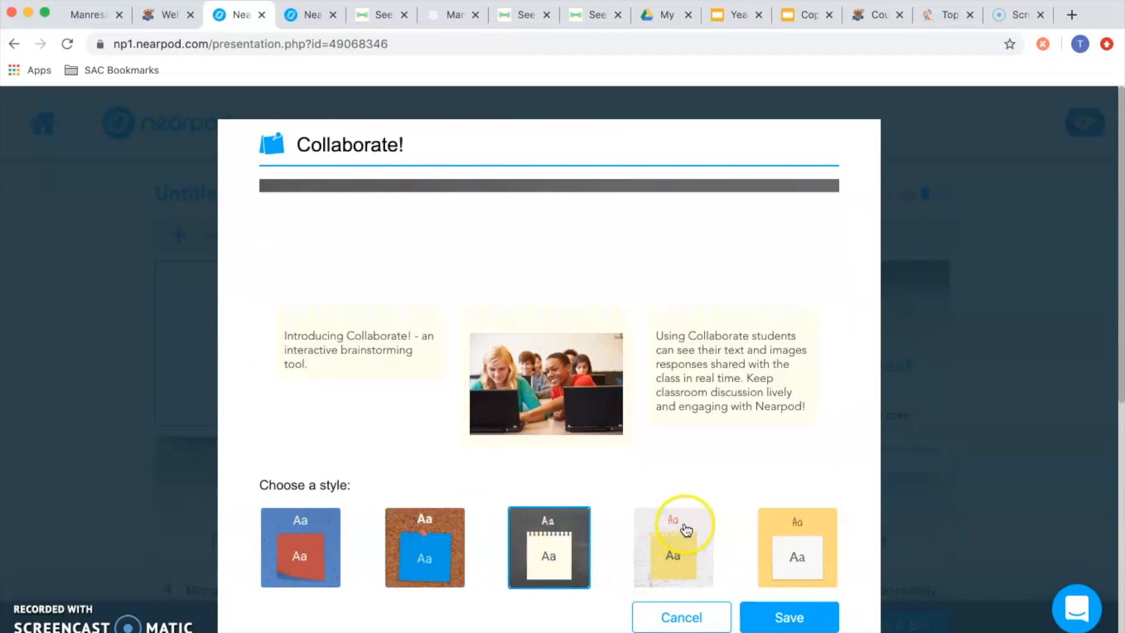
left_click(800, 619)
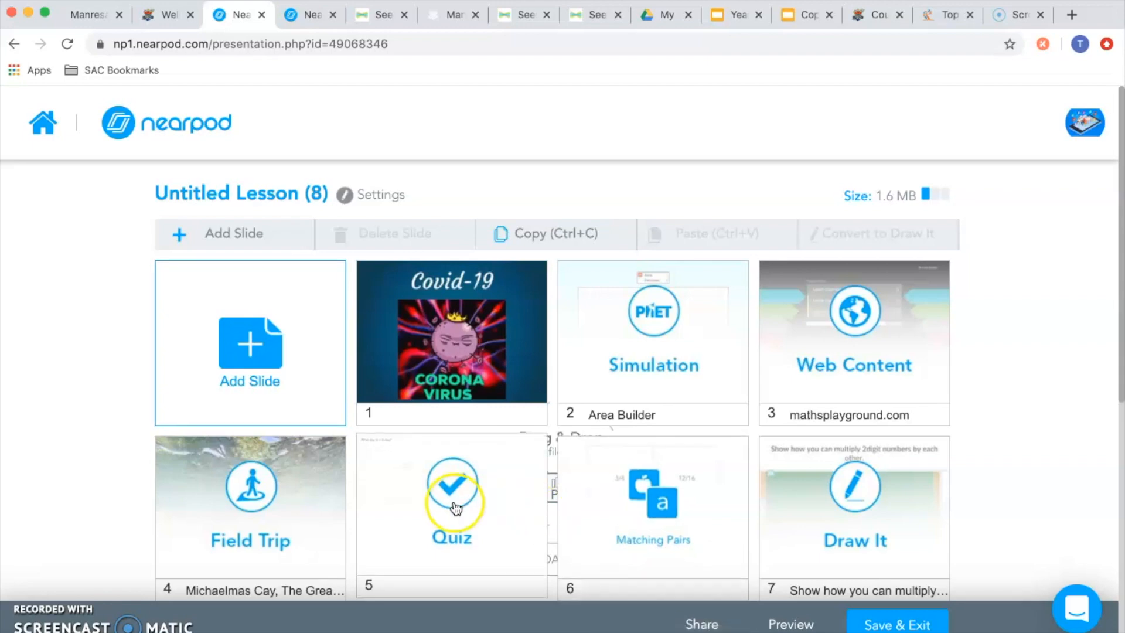
- Duplicate the Covid-19 slide and move the copy to the end of the lesson
scroll(858, 477, "down", 3)
scroll(858, 505, "up", 3)
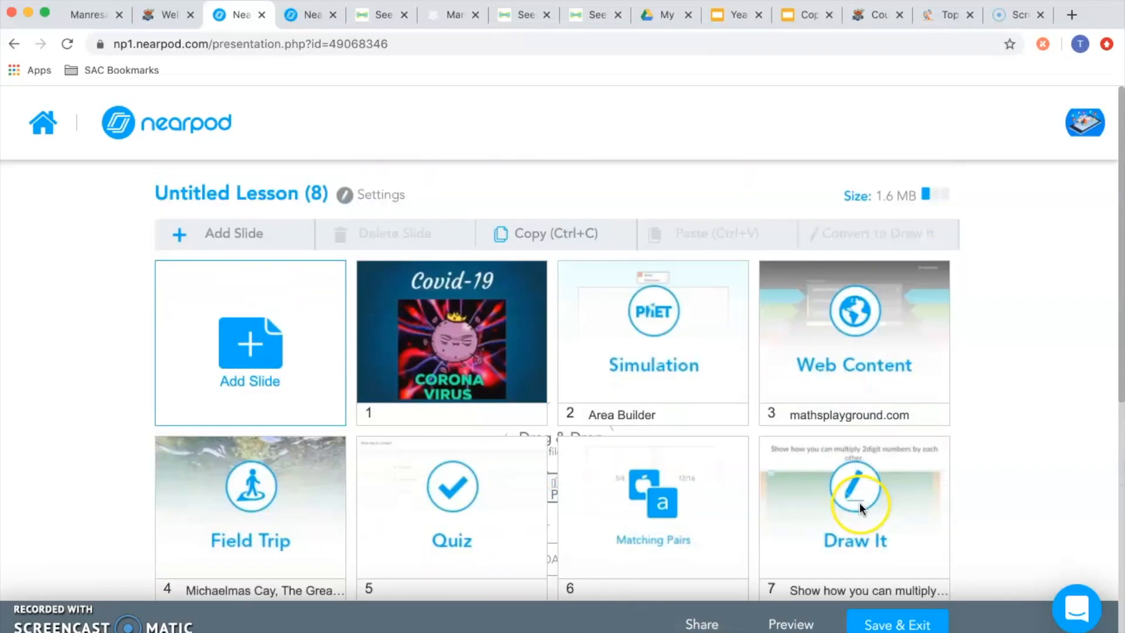
scroll(764, 499, "down", 6)
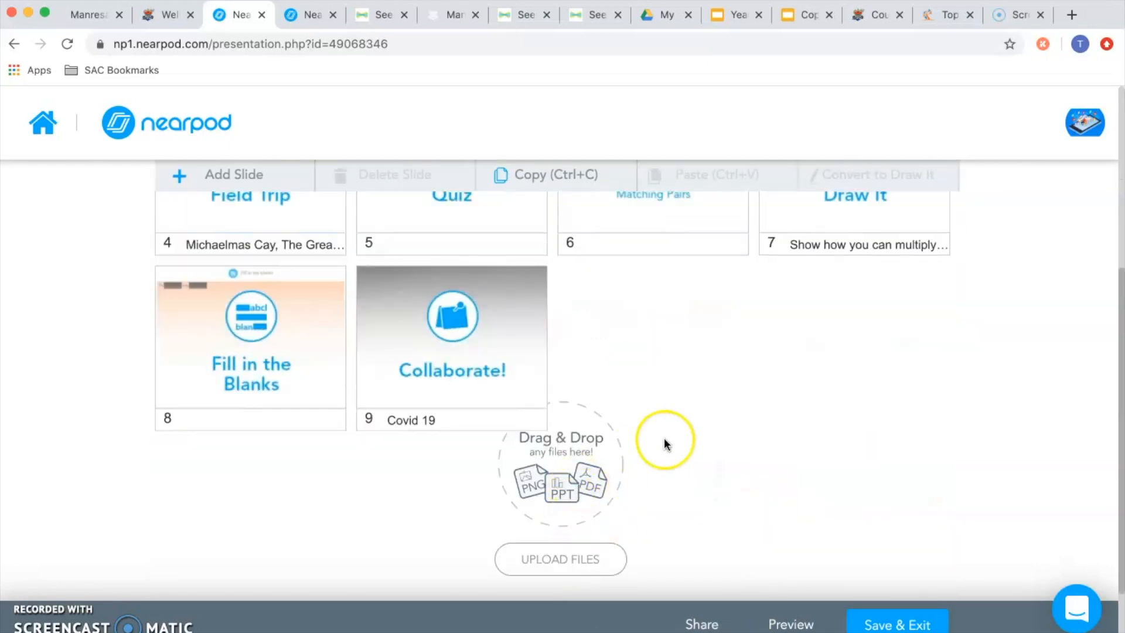
scroll(643, 452, "up", 6)
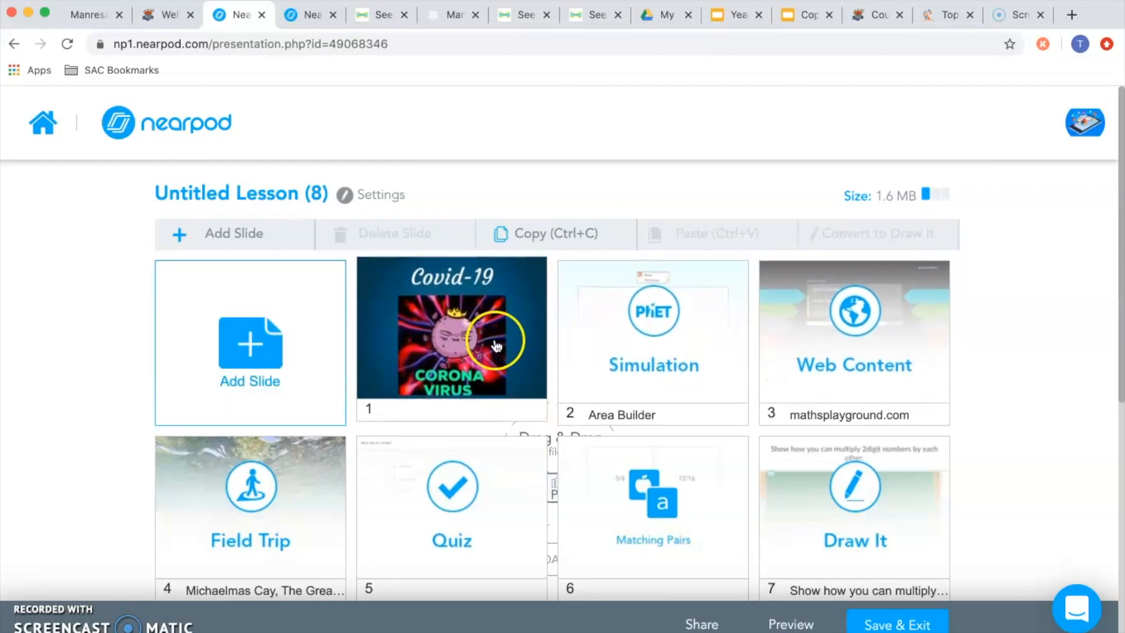
scroll(497, 475, "down", 1)
scroll(497, 471, "up", 1)
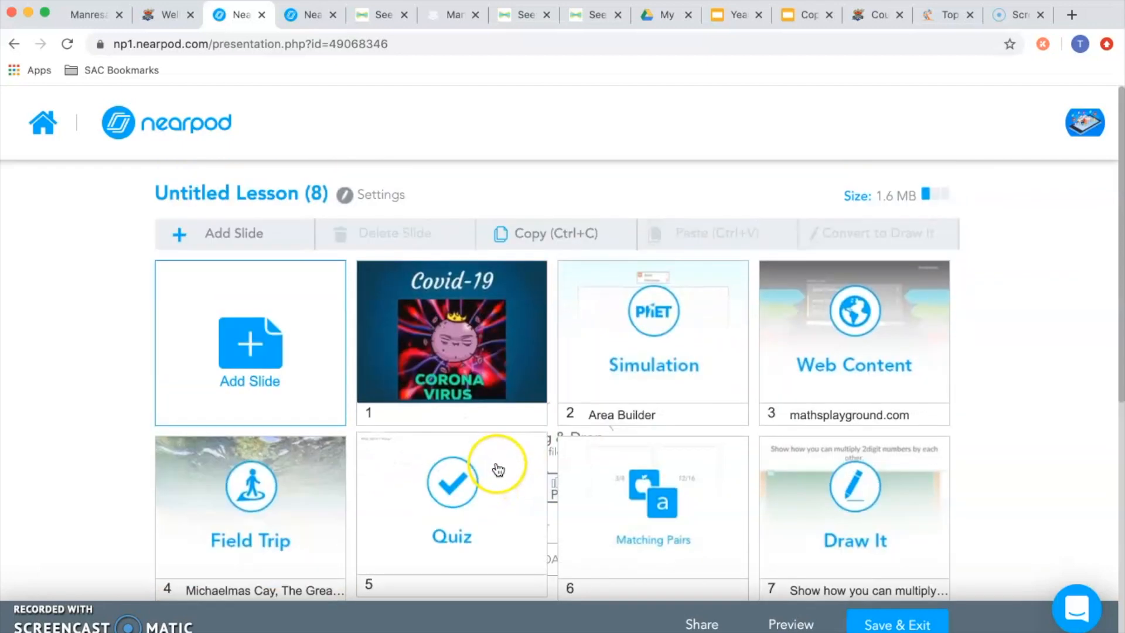
left_click(517, 338)
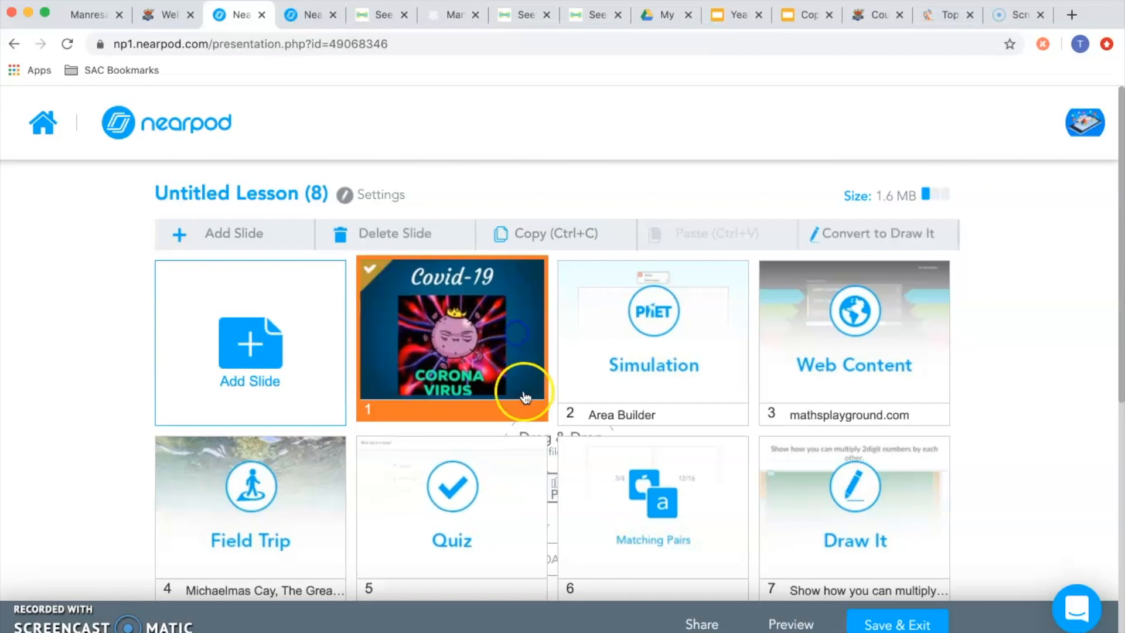
left_click(542, 236)
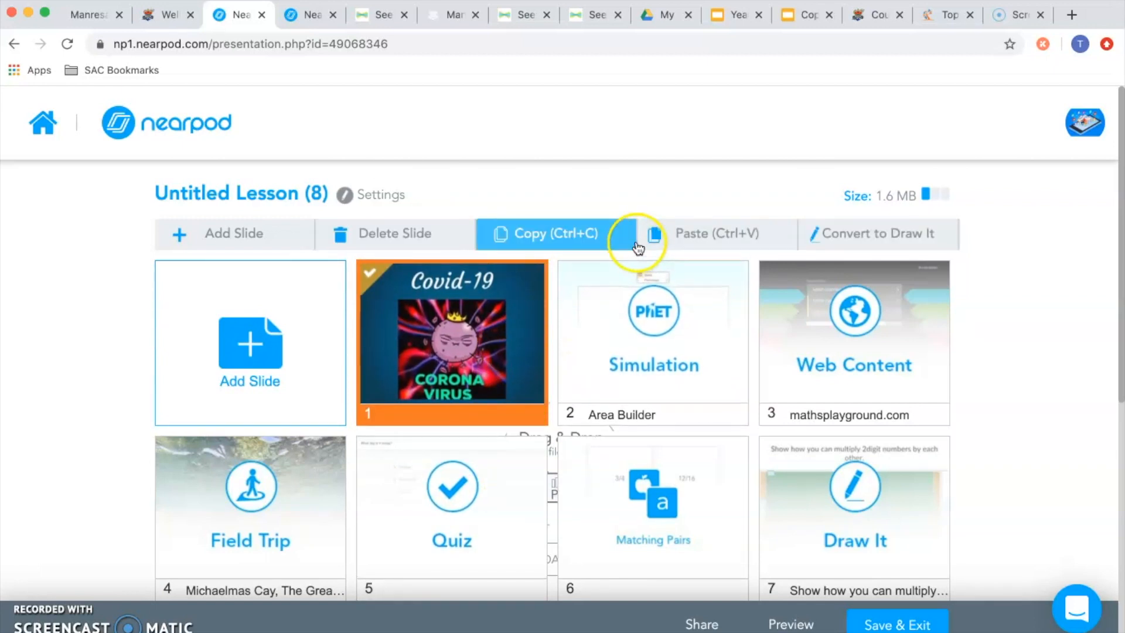
left_click(716, 246)
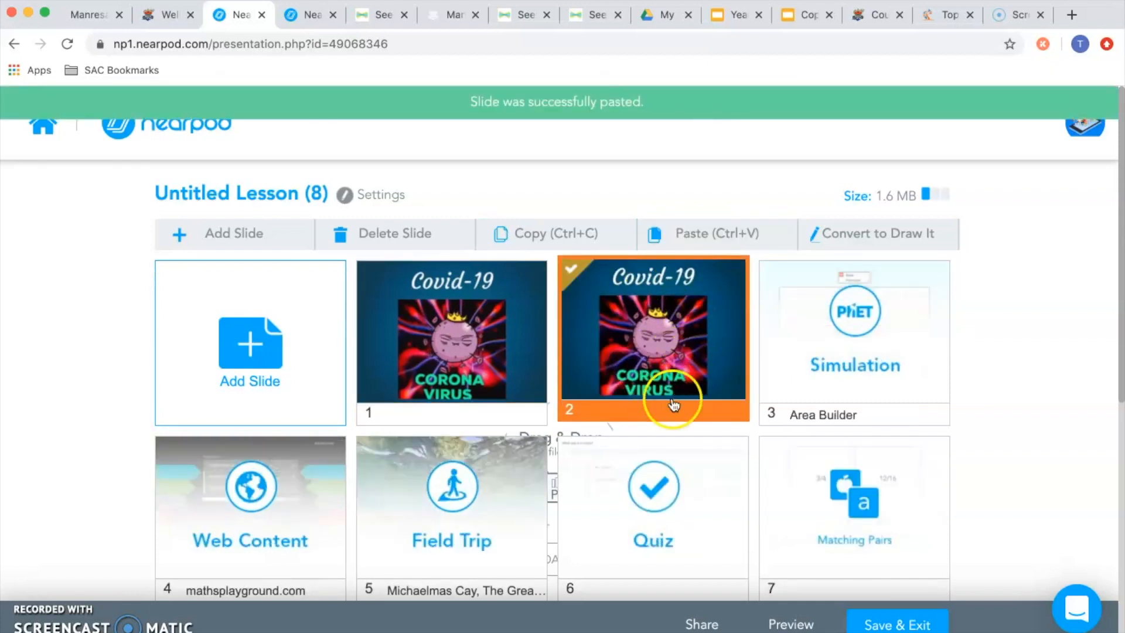
left_click_drag(695, 362, 712, 396)
scroll(833, 416, "up", 6)
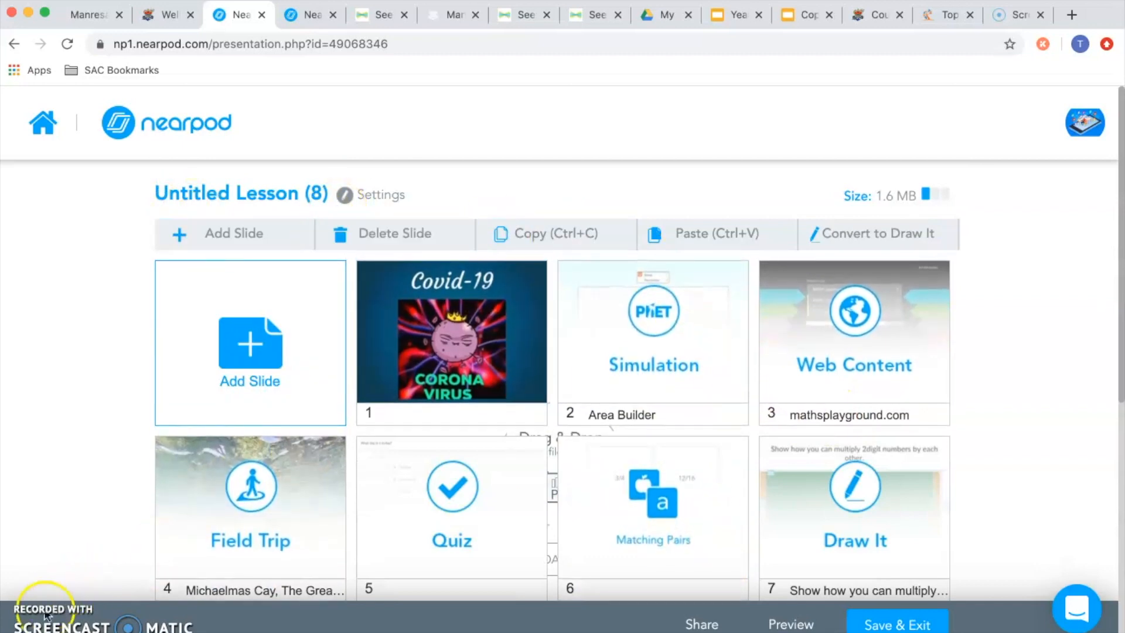
- Convert the copied Covid-19 slide at the end of the lesson into a Draw It activity
left_click(552, 455)
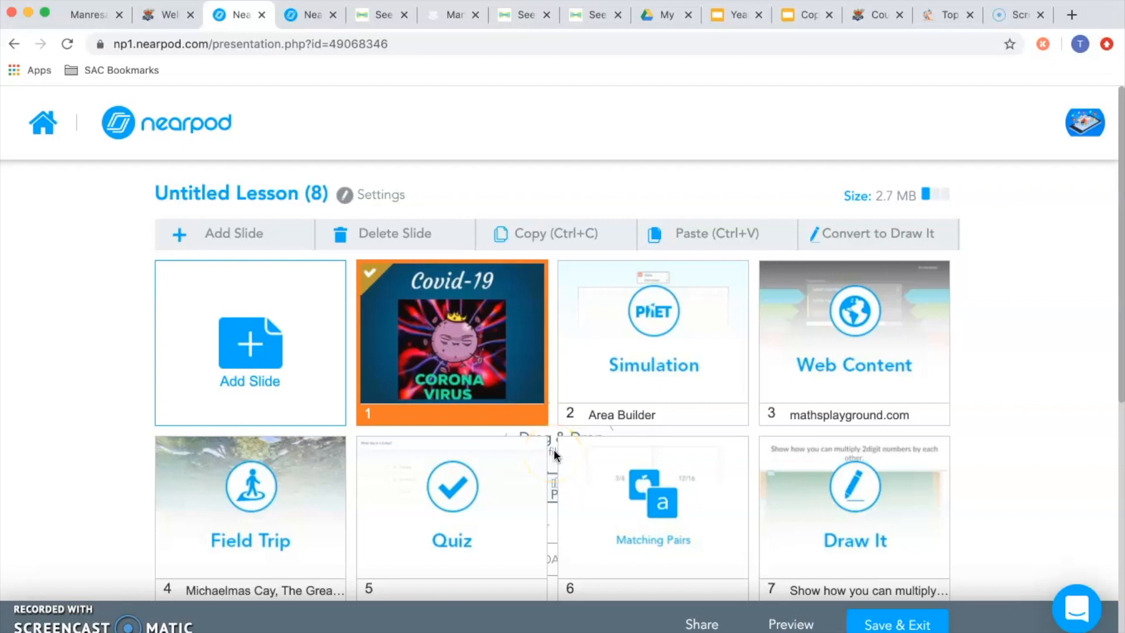
left_click(424, 354)
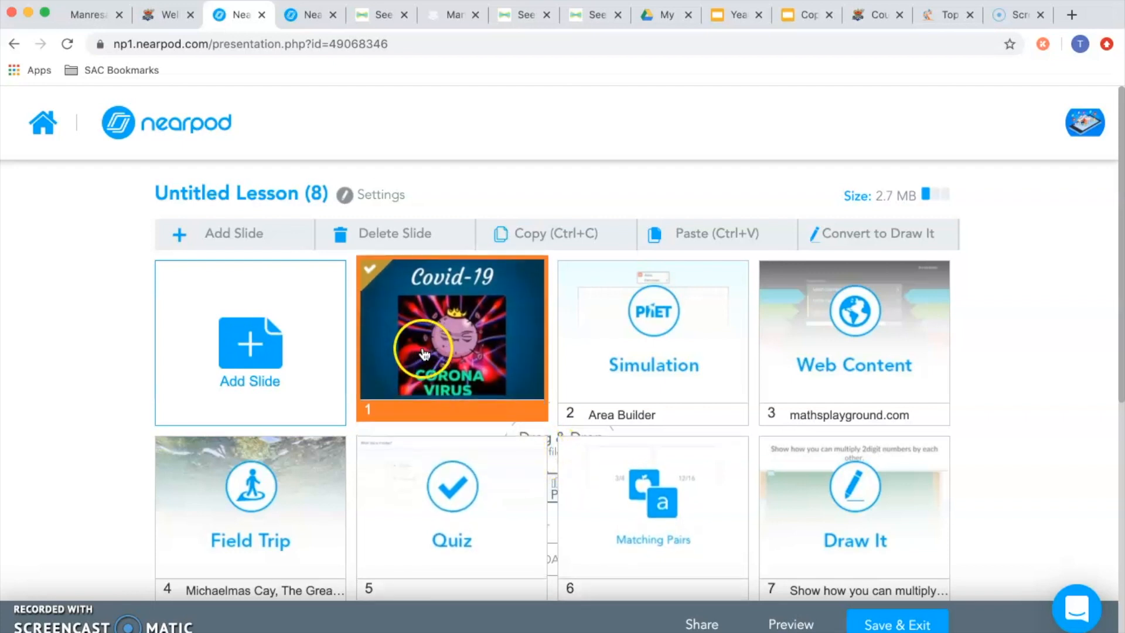
left_click(776, 618)
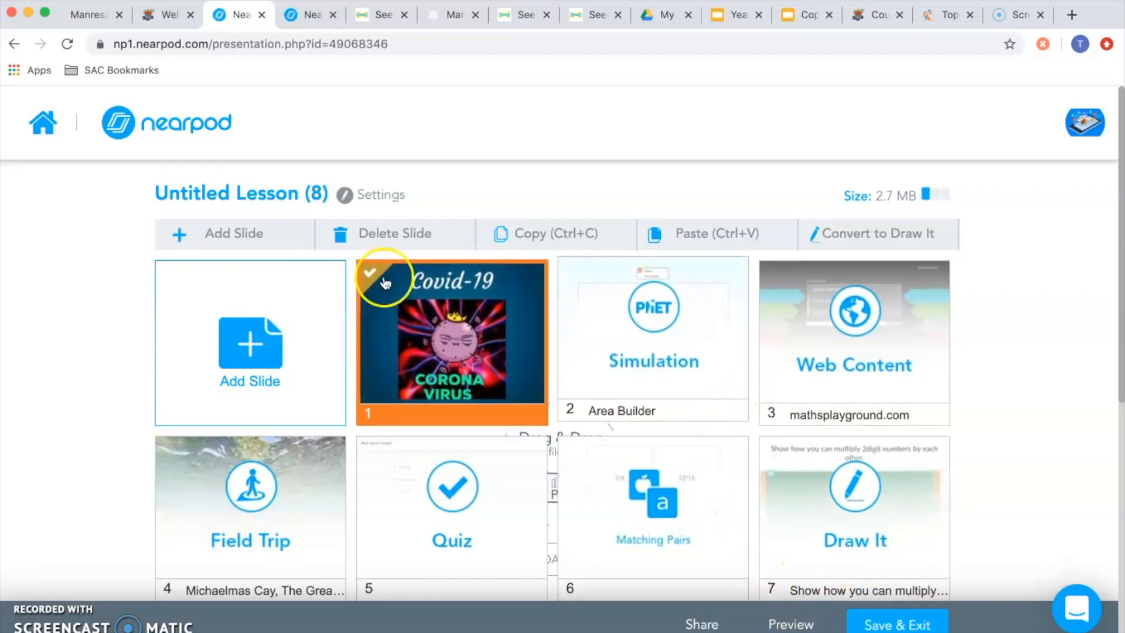
- Rename the lesson as "T2 PL Practise" and try to save and exit without filling in further lesson details
triple_click(241, 191)
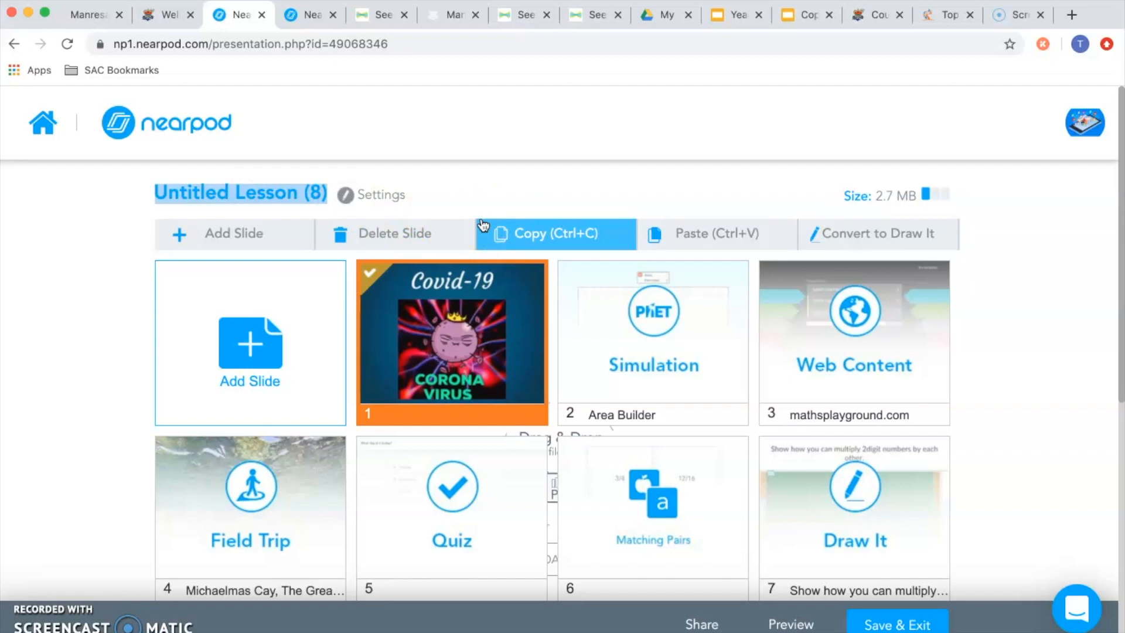
type("T2 PL Practise")
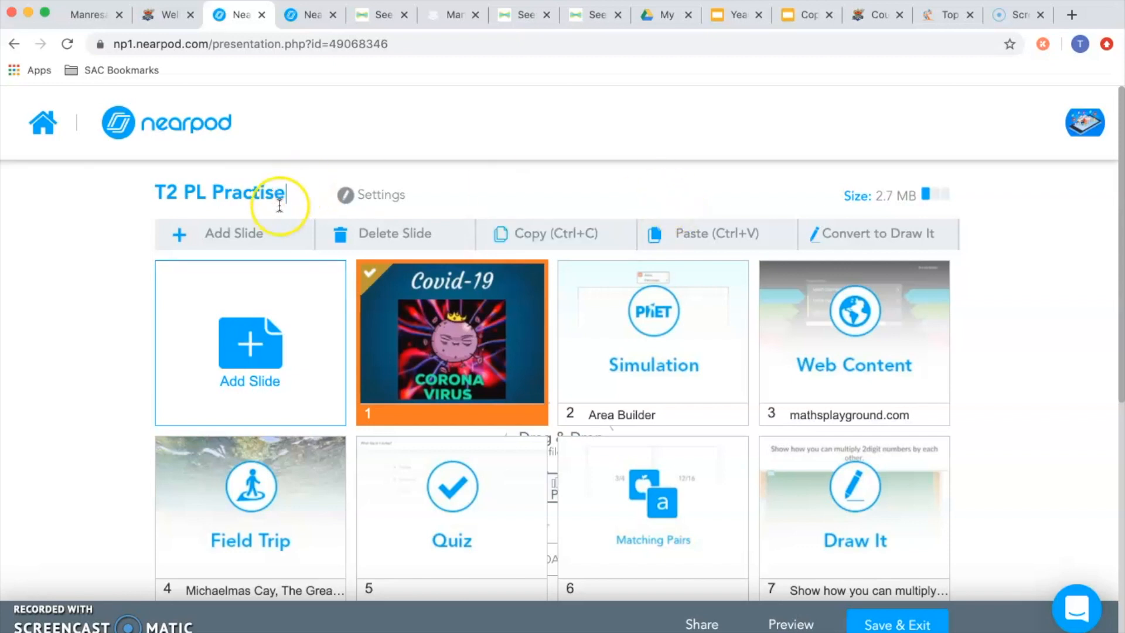
scroll(970, 383, "down", 2)
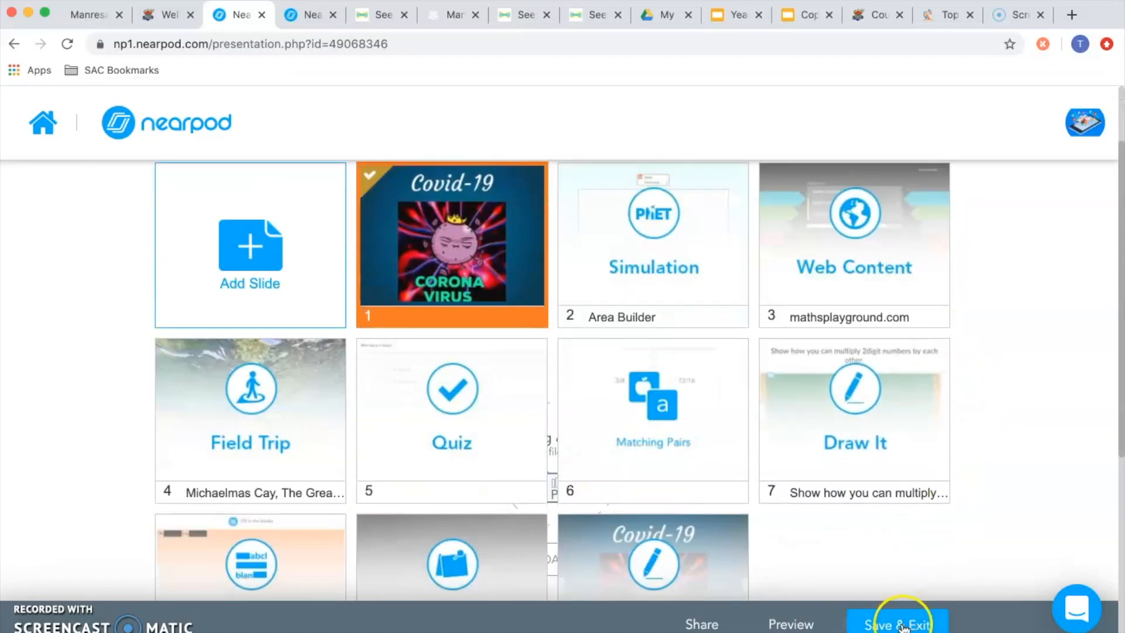
left_click(880, 625)
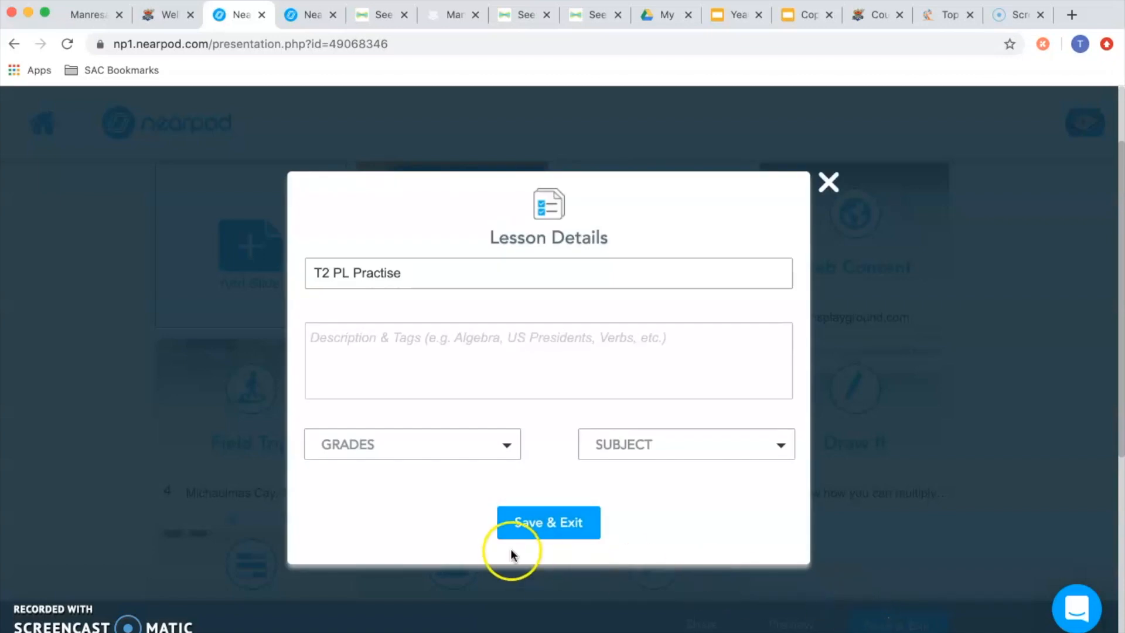
left_click(533, 534)
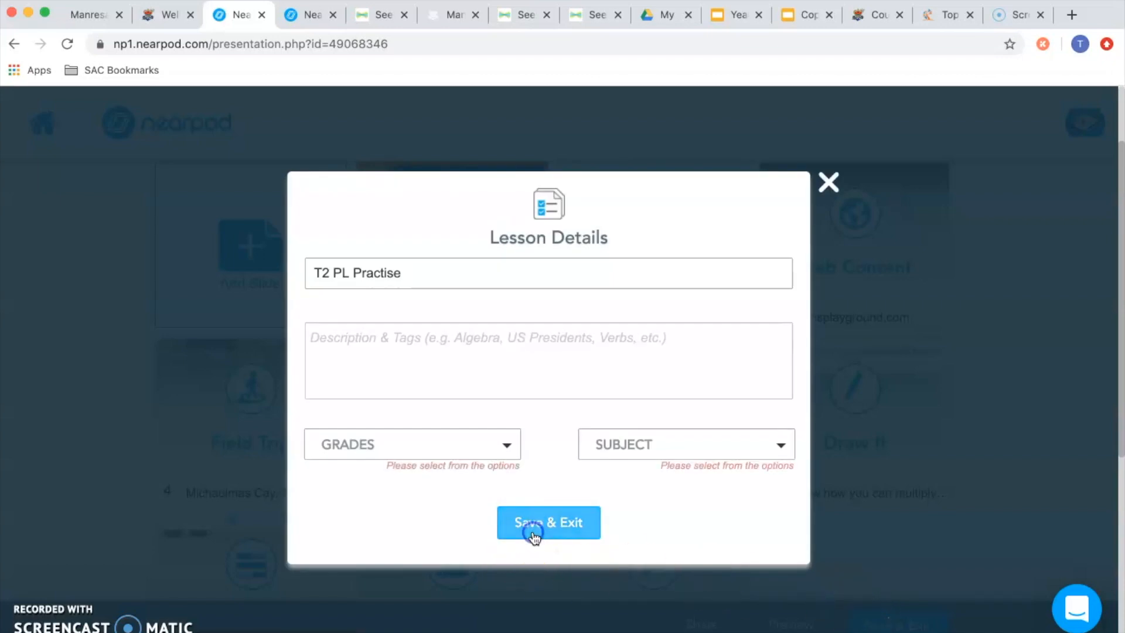
- Set both the lesson's subject and grade to Other, and save and exit to the library
left_click(755, 448)
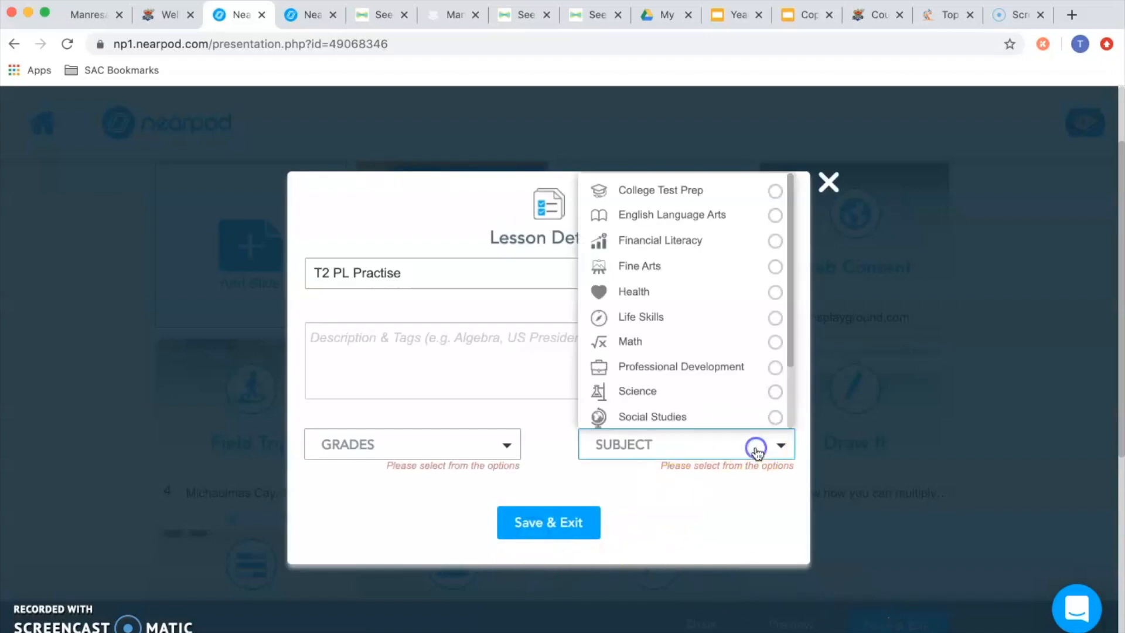
scroll(672, 359, "down", 3)
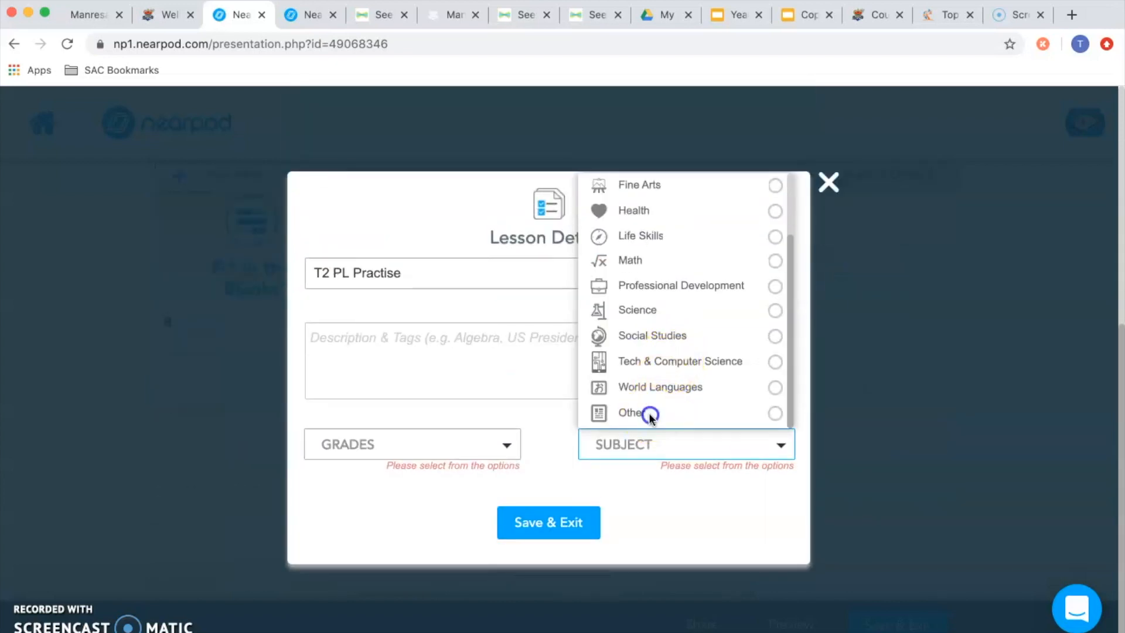
left_click(773, 414)
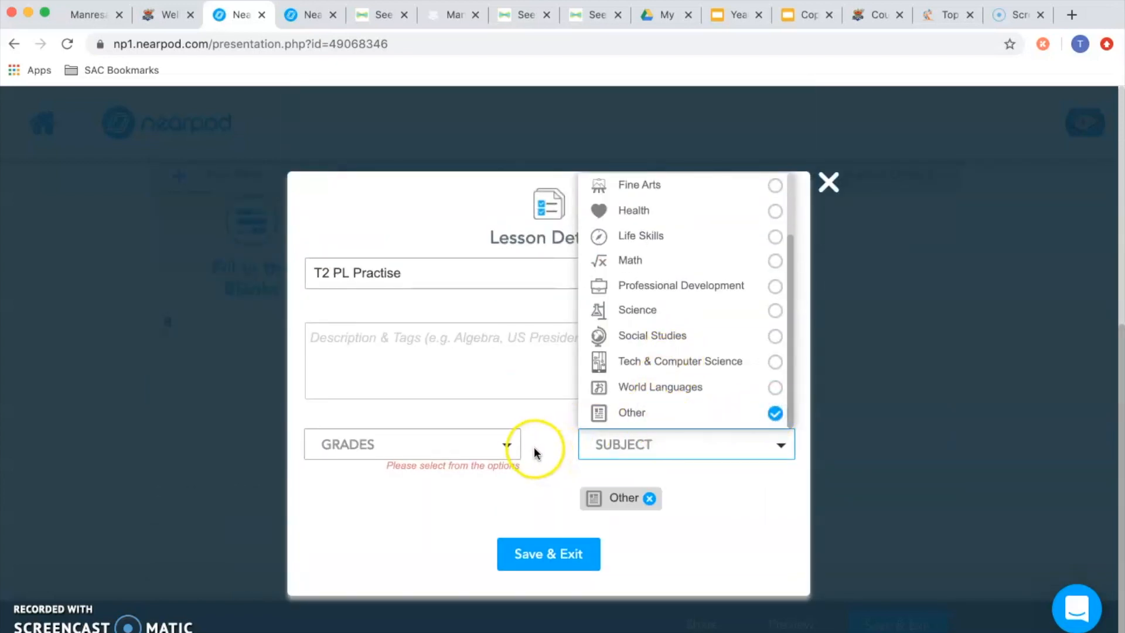
left_click(517, 457)
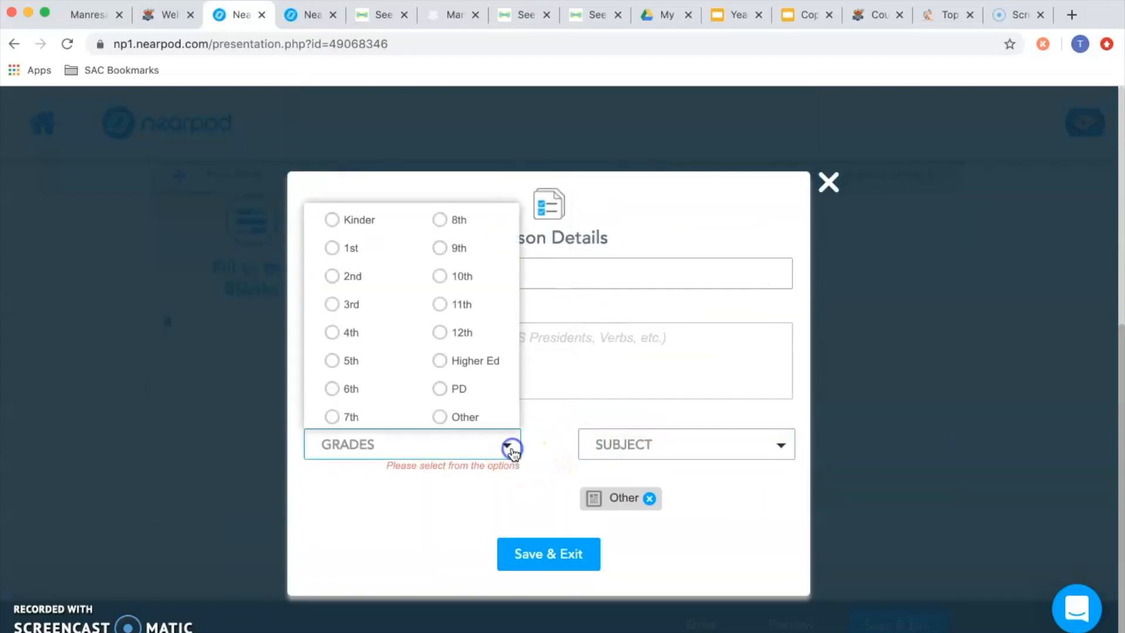
left_click(439, 417)
left_click(544, 553)
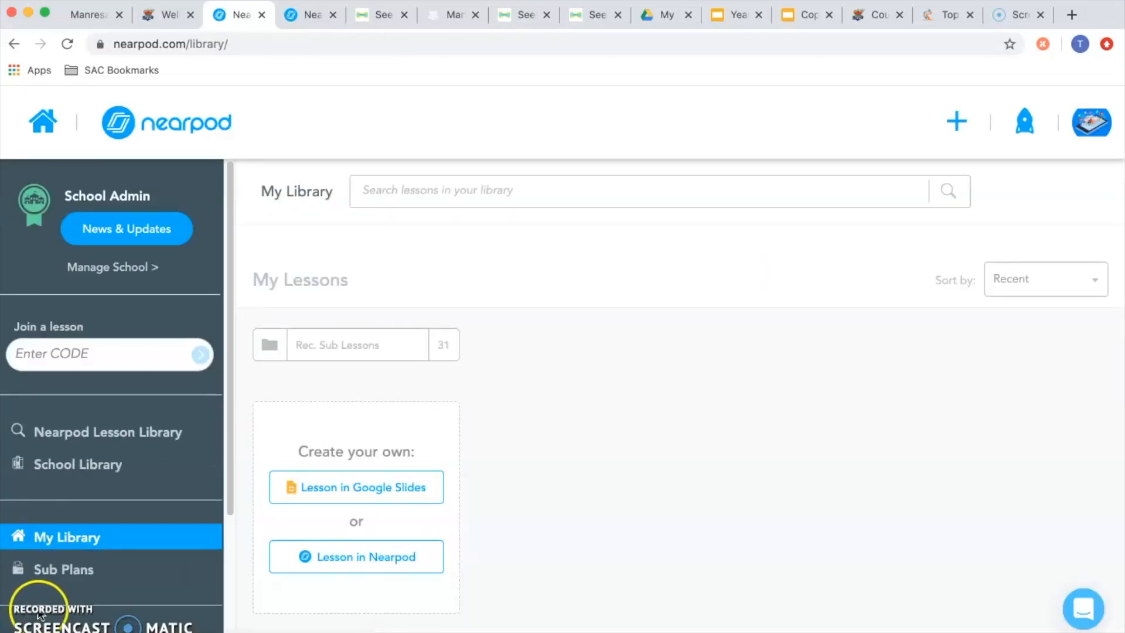
- Launch the T2 PL Practise lesson in Student-Paced mode to get its join code, and close the code window
mouse_move(721, 463)
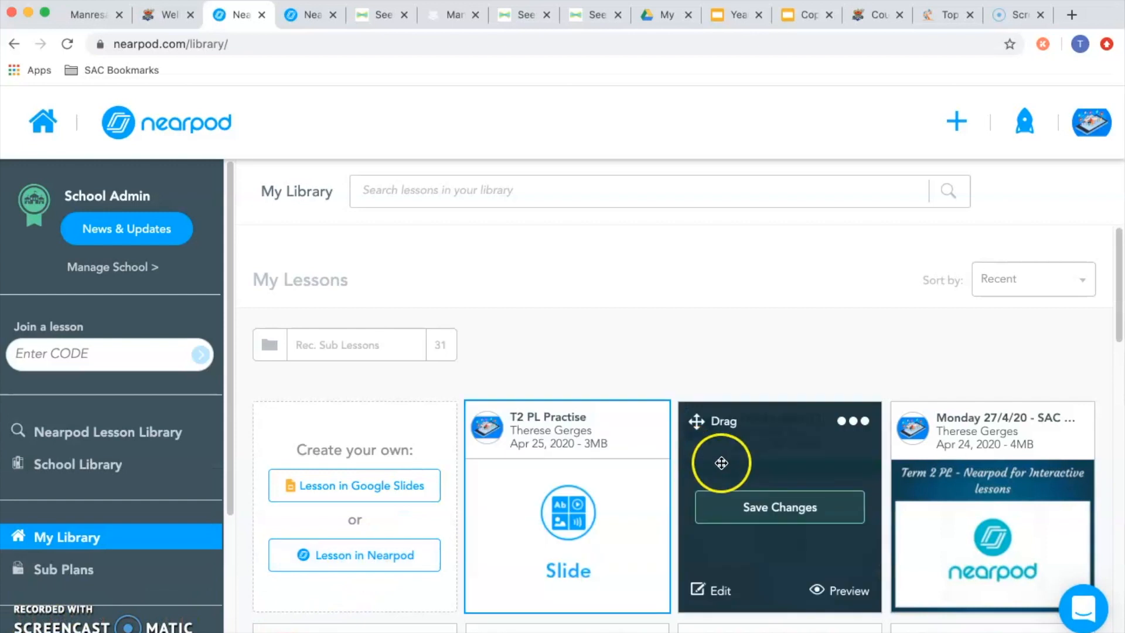
mouse_move(654, 534)
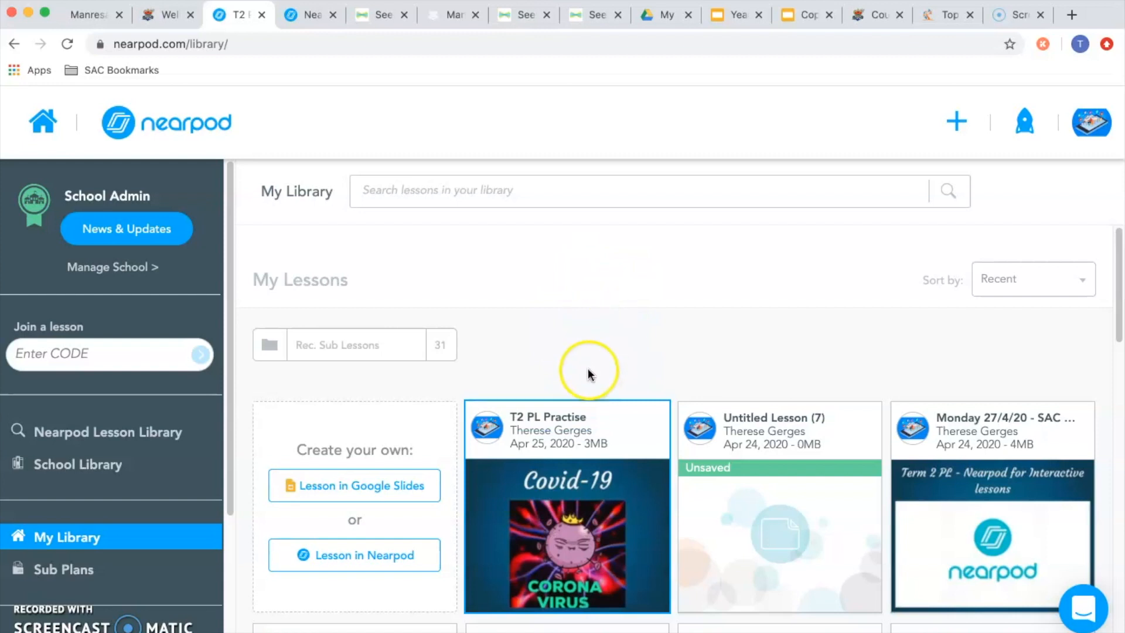
mouse_move(617, 519)
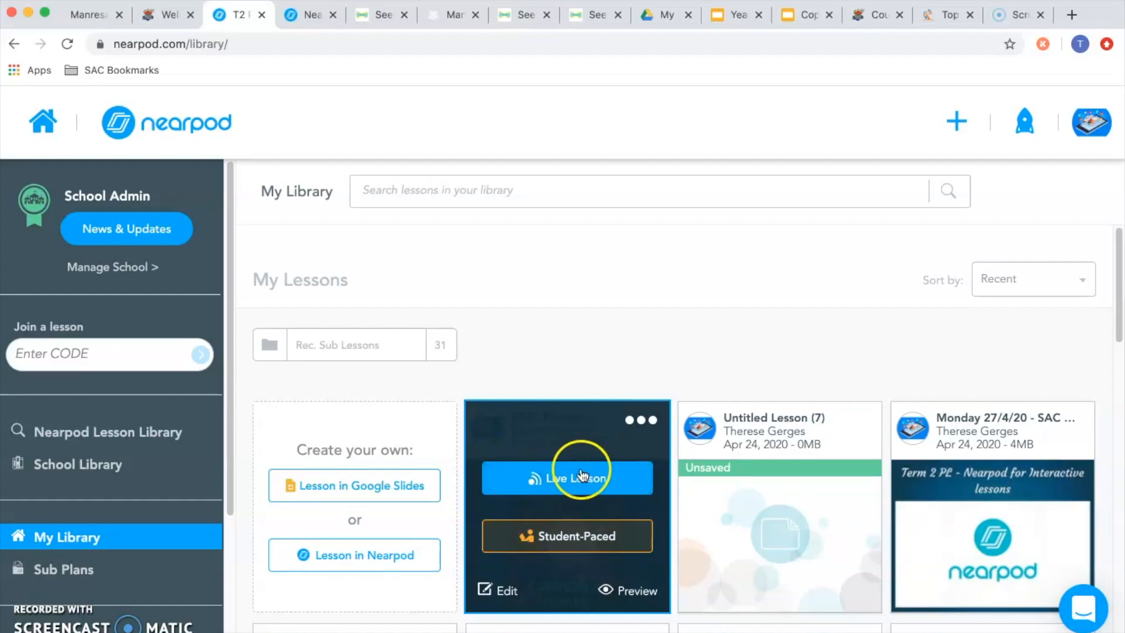
left_click(586, 542)
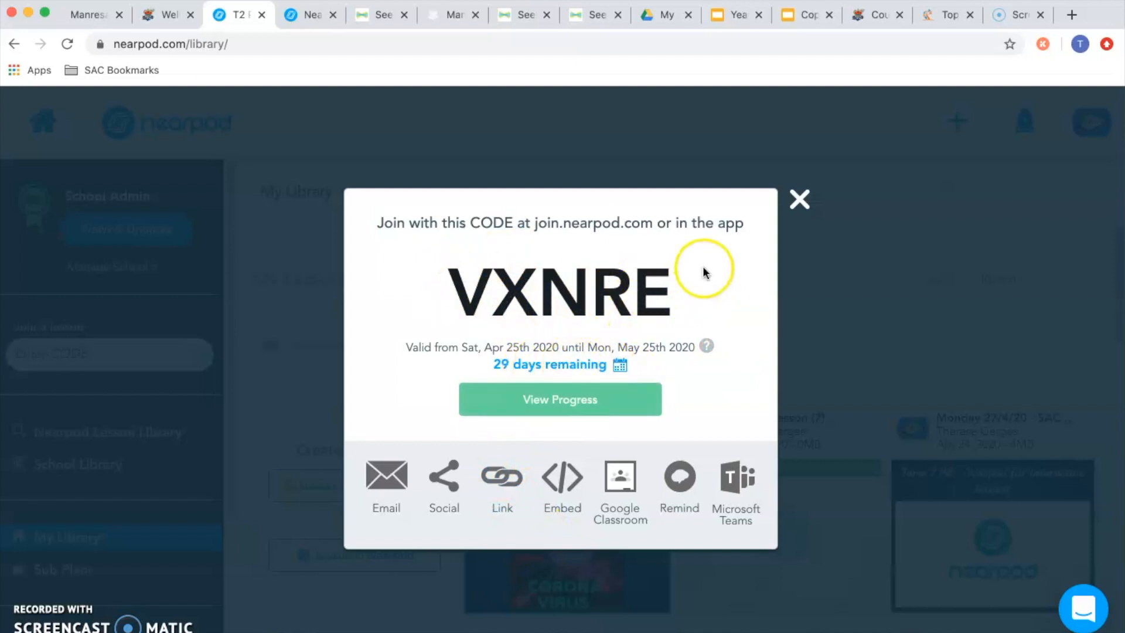
left_click(797, 201)
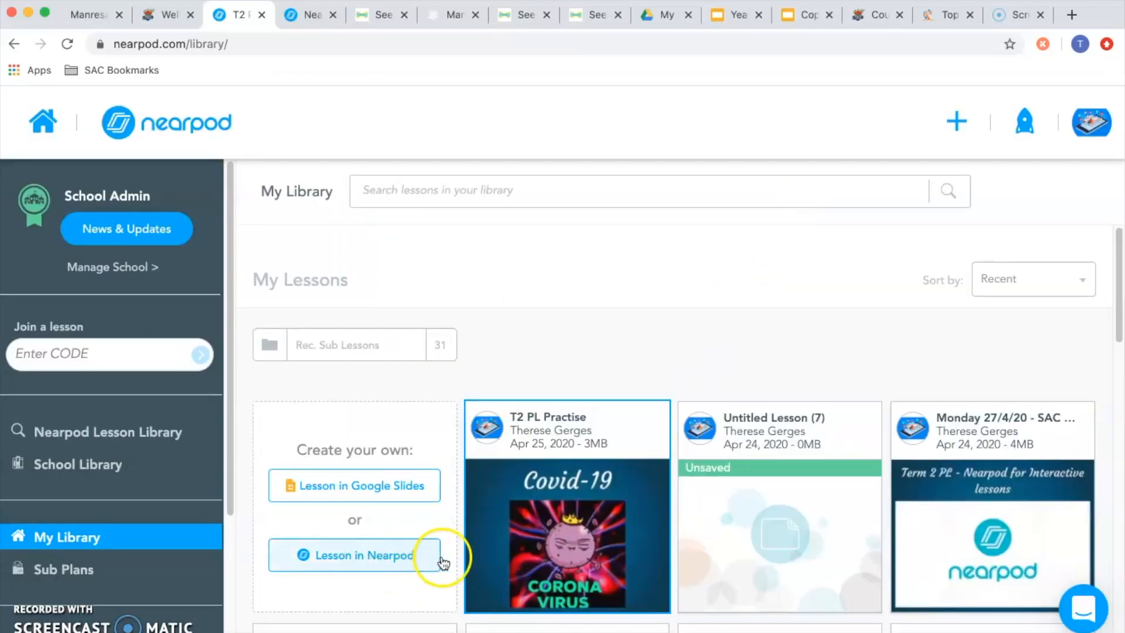
- Examine the link and email options for sharing the T2 PL Practise lesson with teachers, and close the sharing window
mouse_move(530, 592)
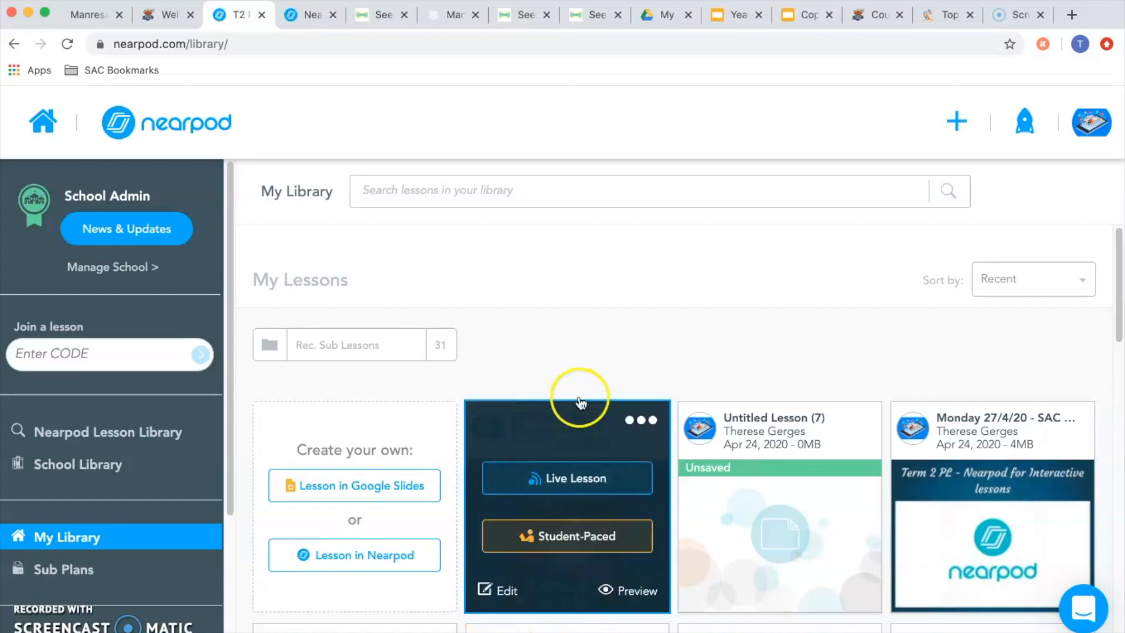
left_click(647, 420)
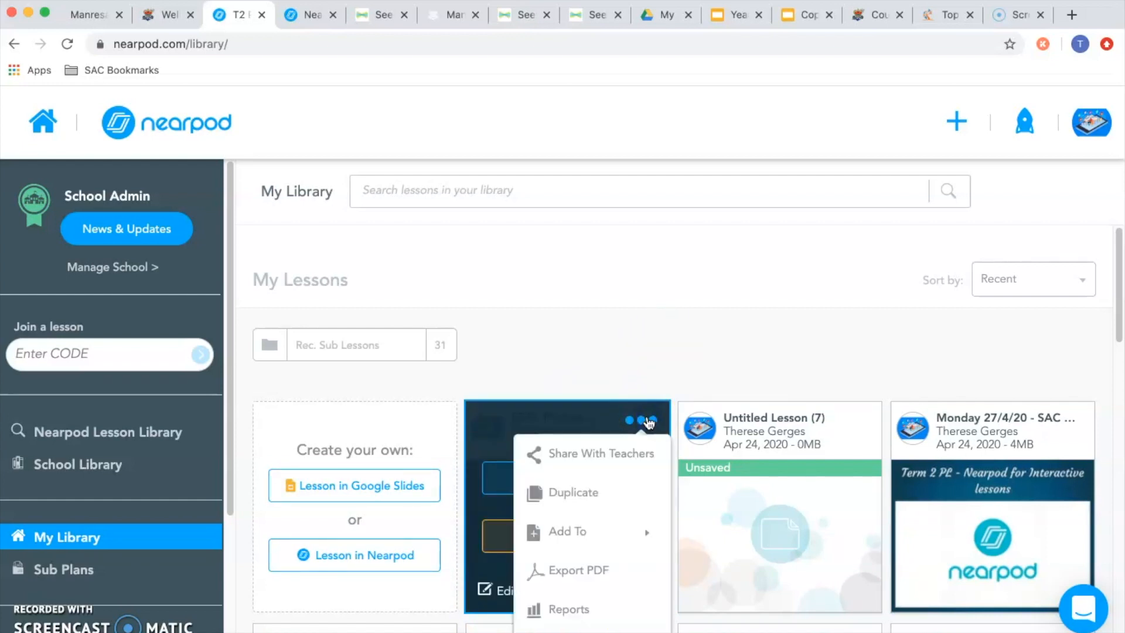
scroll(648, 422, "down", 2)
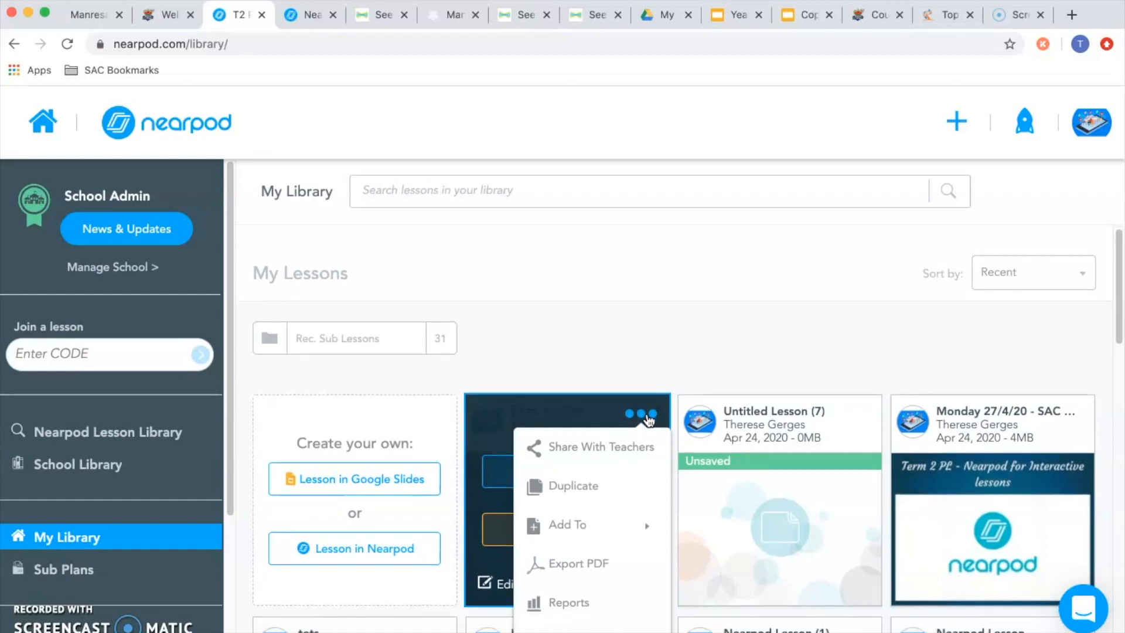
left_click(644, 289)
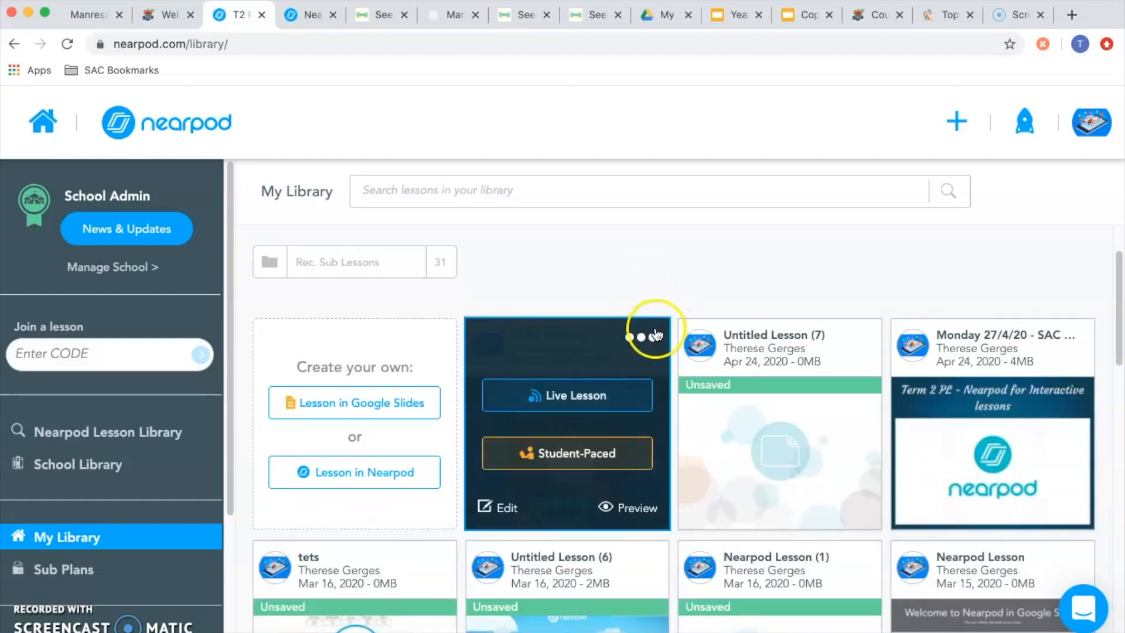
left_click(640, 340)
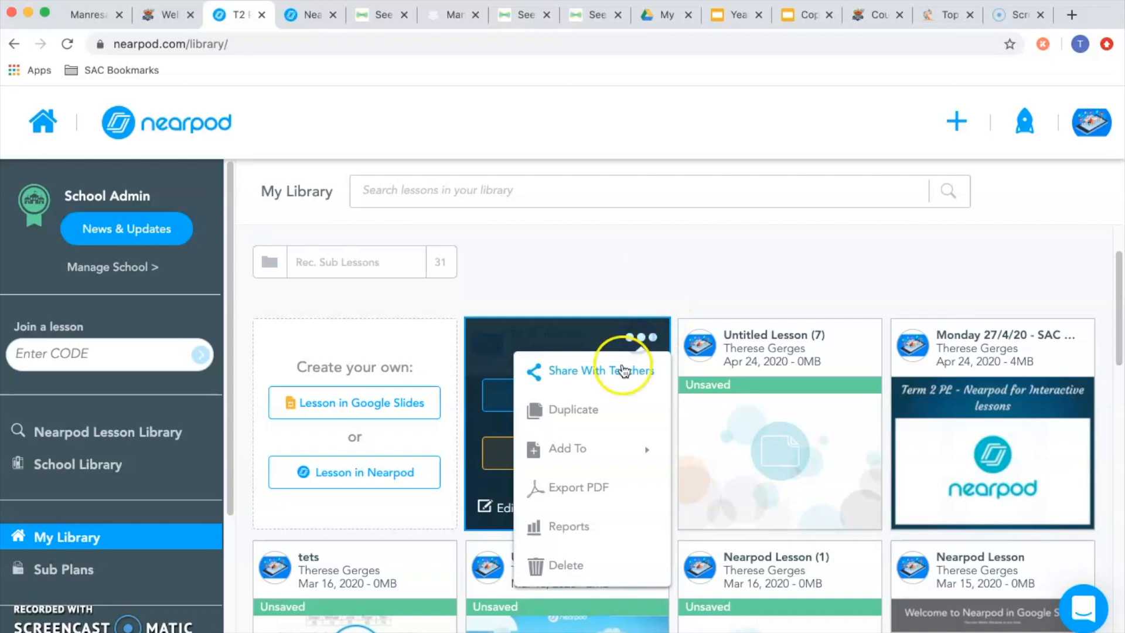
left_click(621, 369)
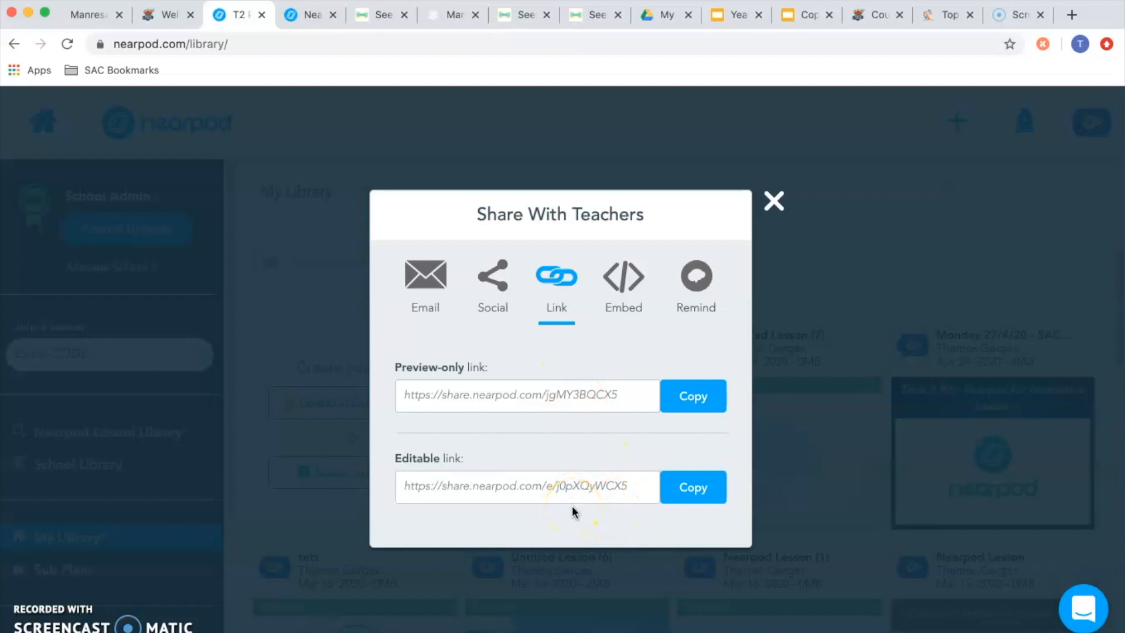
left_click(442, 278)
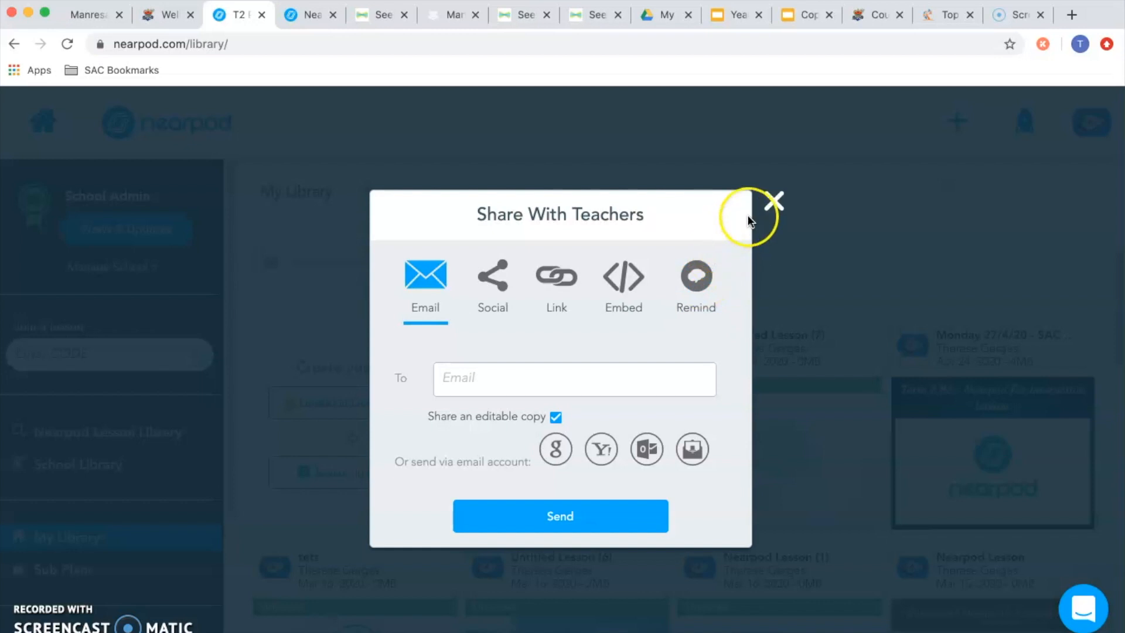
left_click(774, 201)
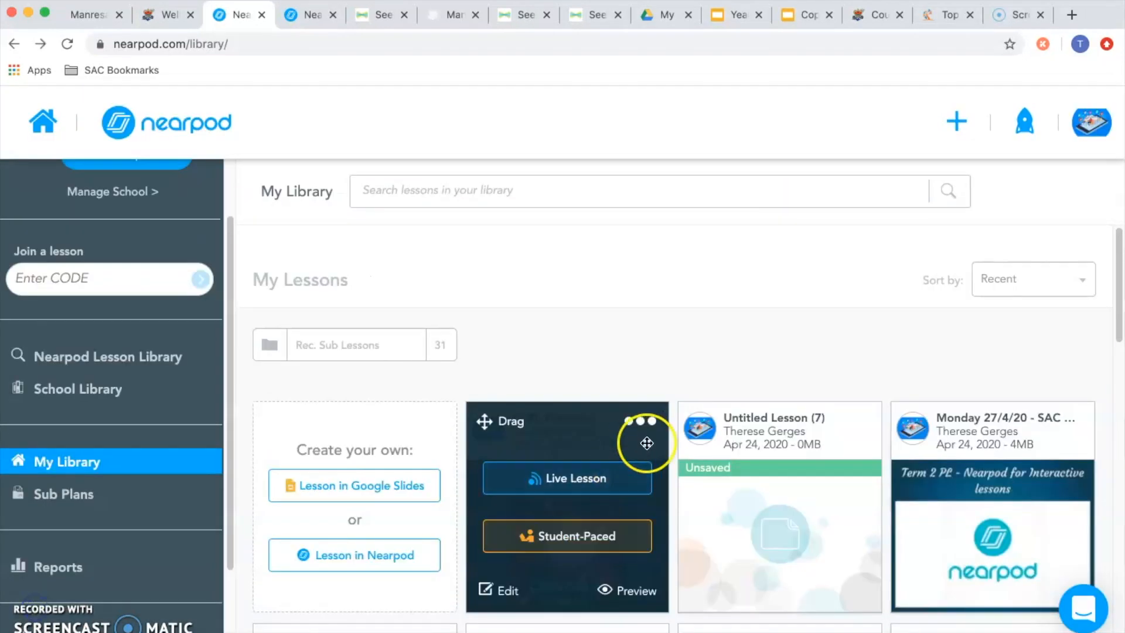
- Add the T2 PL Practise lesson to the School Library
left_click(647, 423)
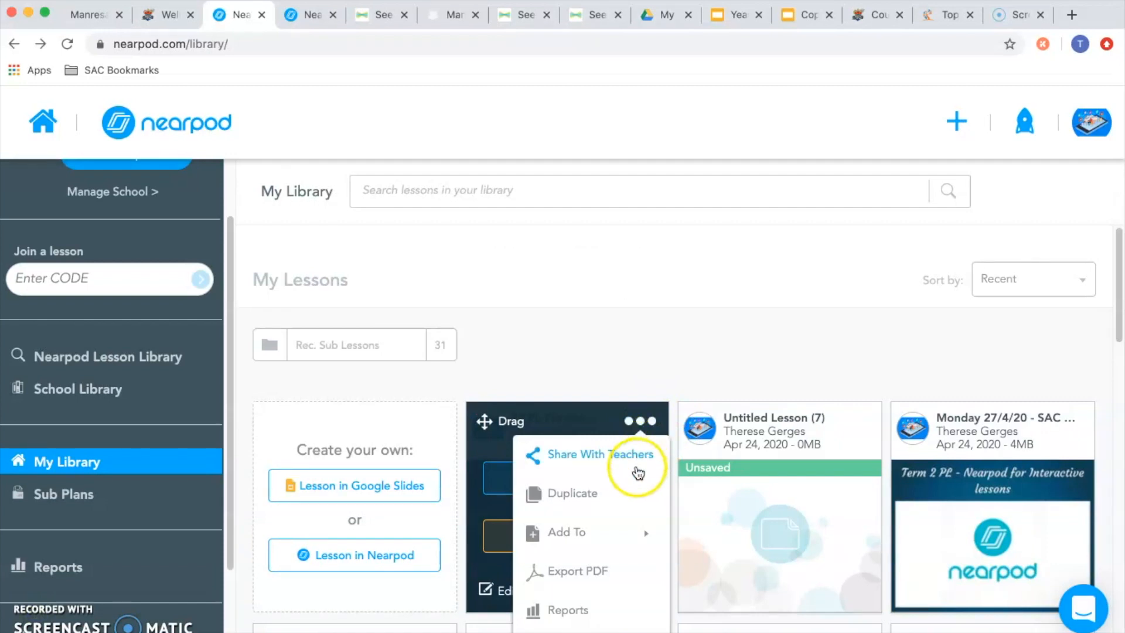
mouse_move(617, 537)
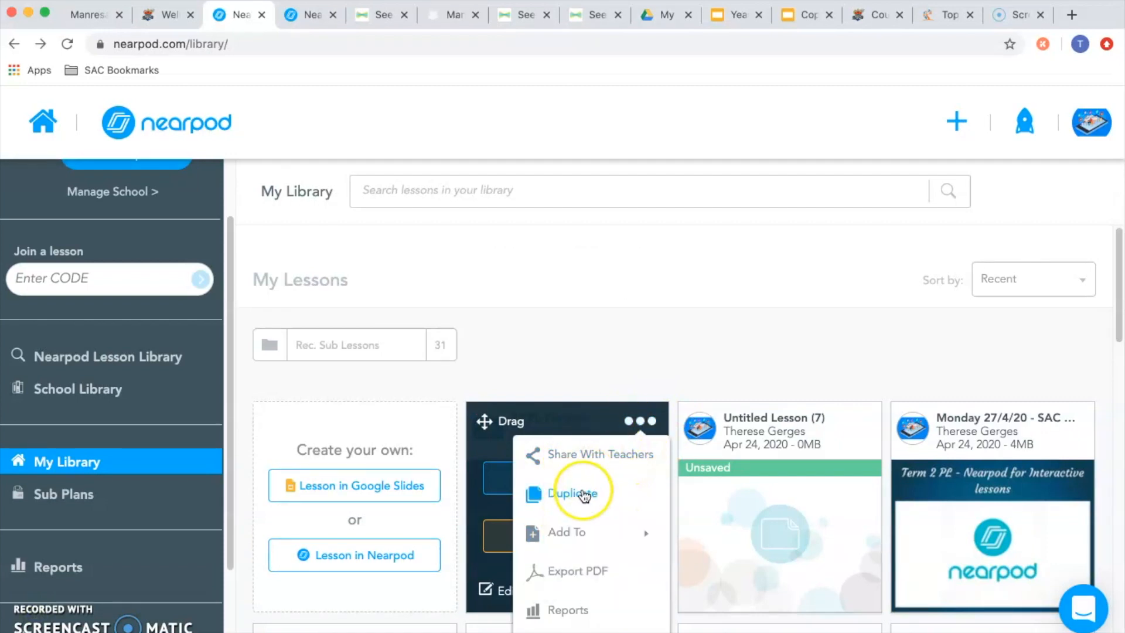
mouse_move(571, 531)
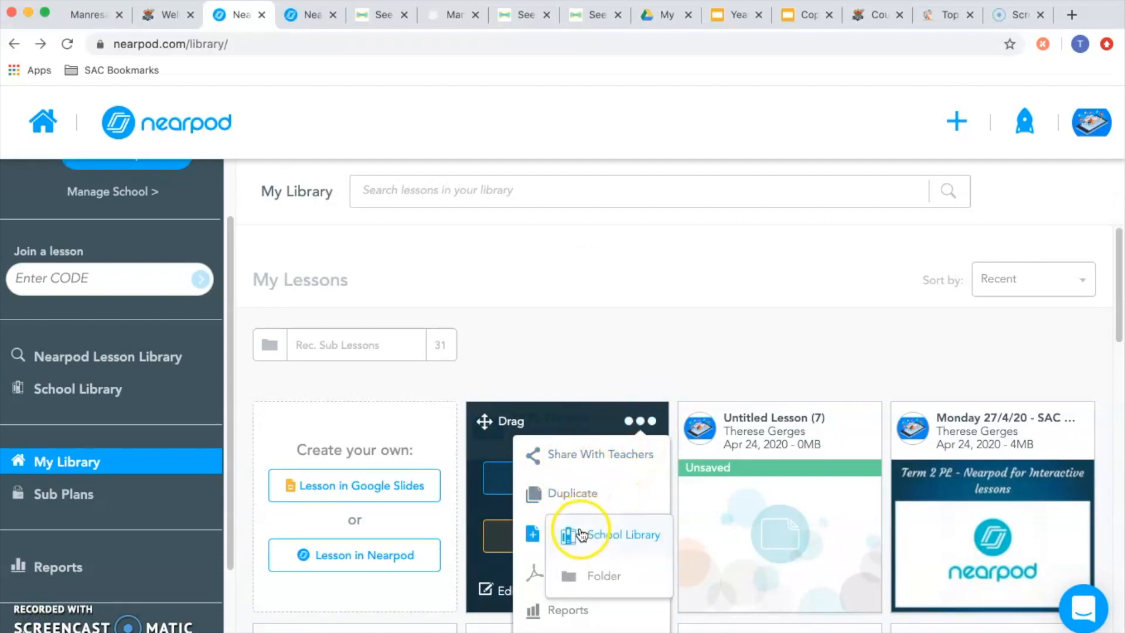
left_click(614, 540)
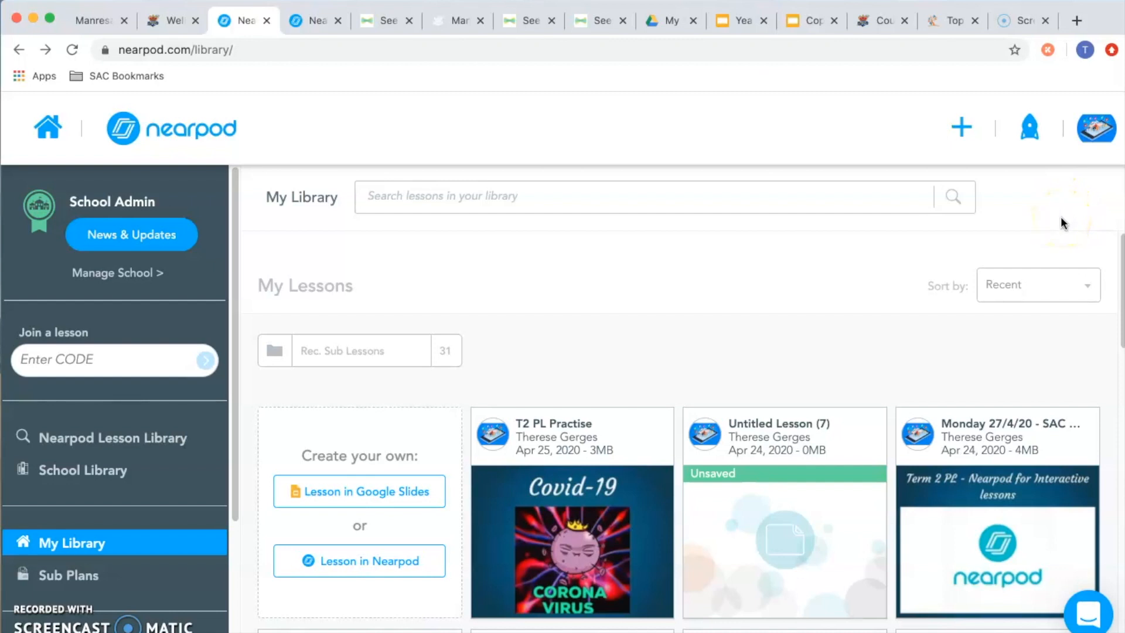
- Open the account settings and review the Advanced options, from Immersive Reader through Collaborate! for Student-Paced lessons
left_click(1097, 132)
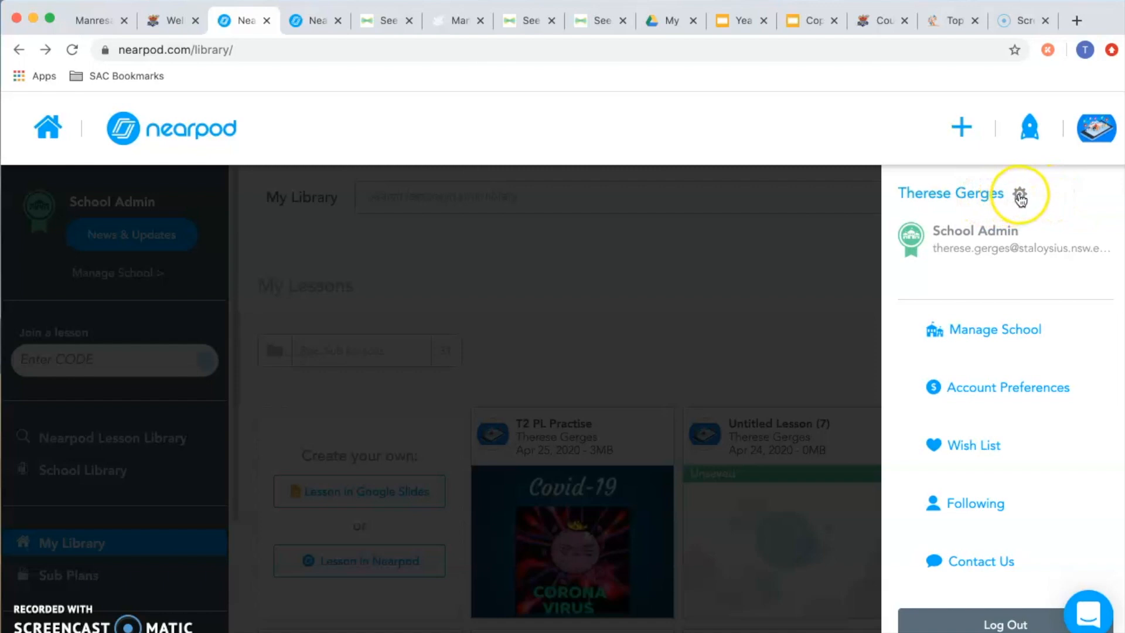
left_click(1020, 198)
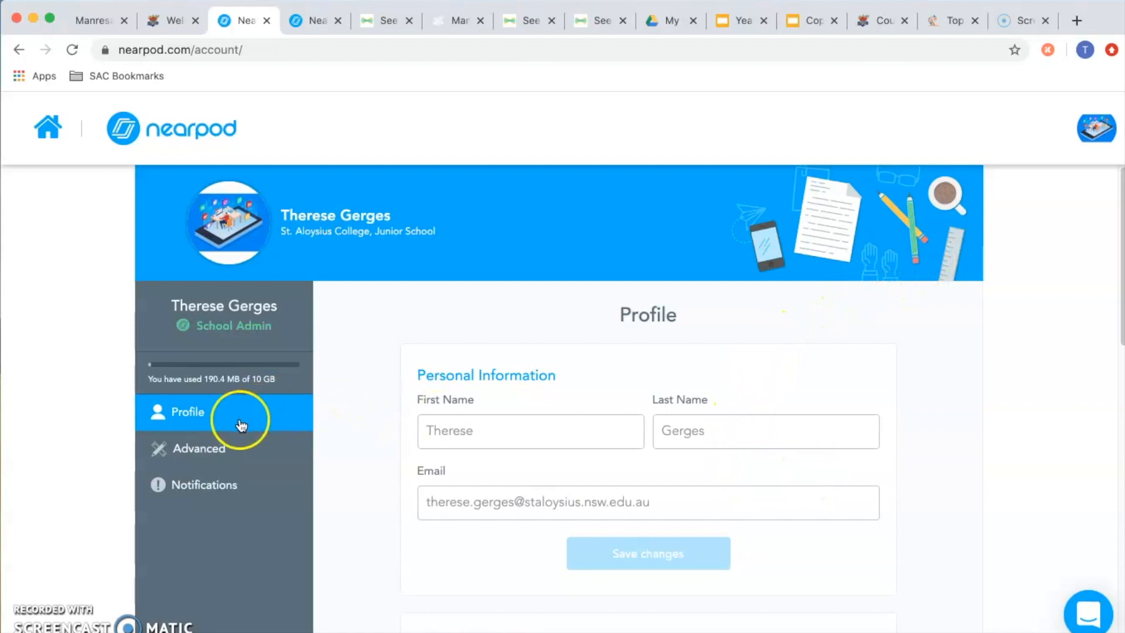
left_click(204, 456)
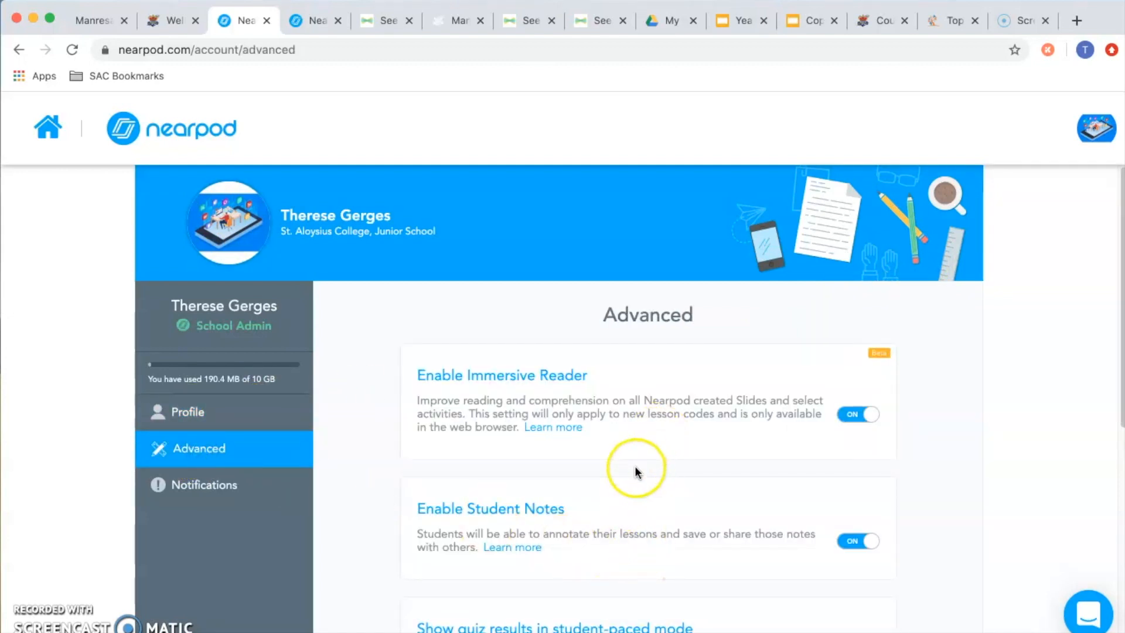
scroll(634, 469, "down", 3)
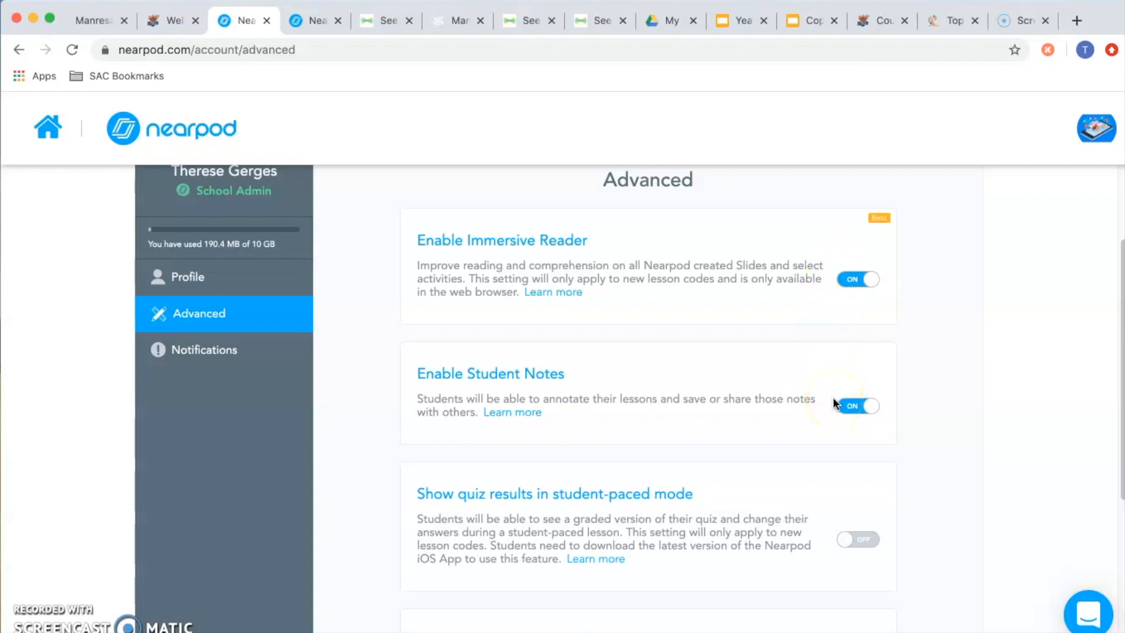
scroll(733, 562, "down", 1)
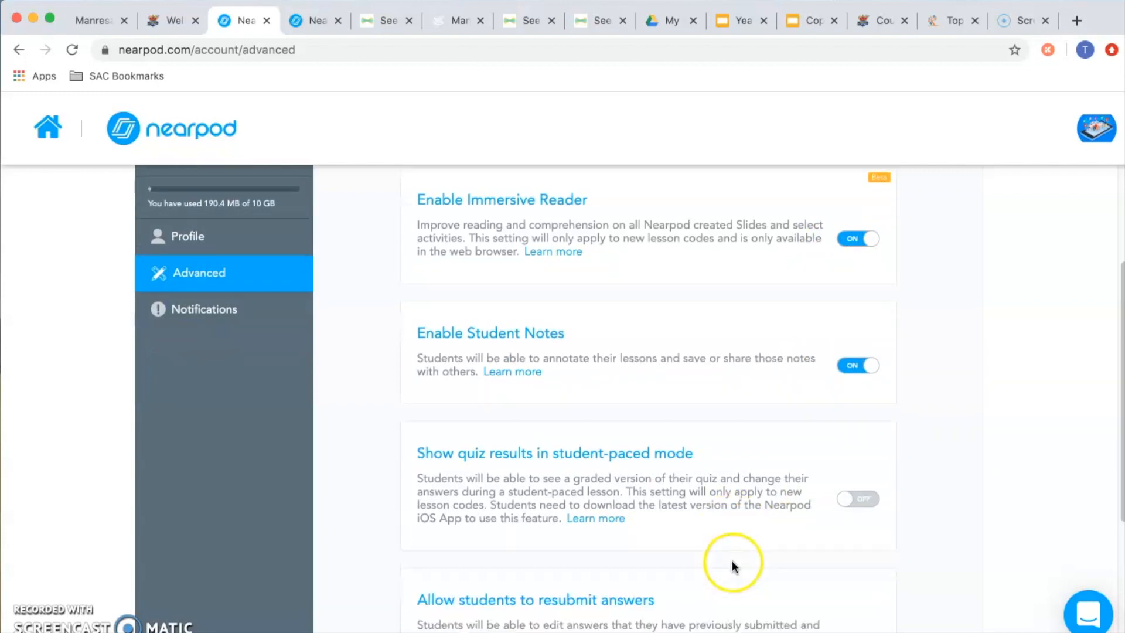
scroll(732, 564, "down", 5)
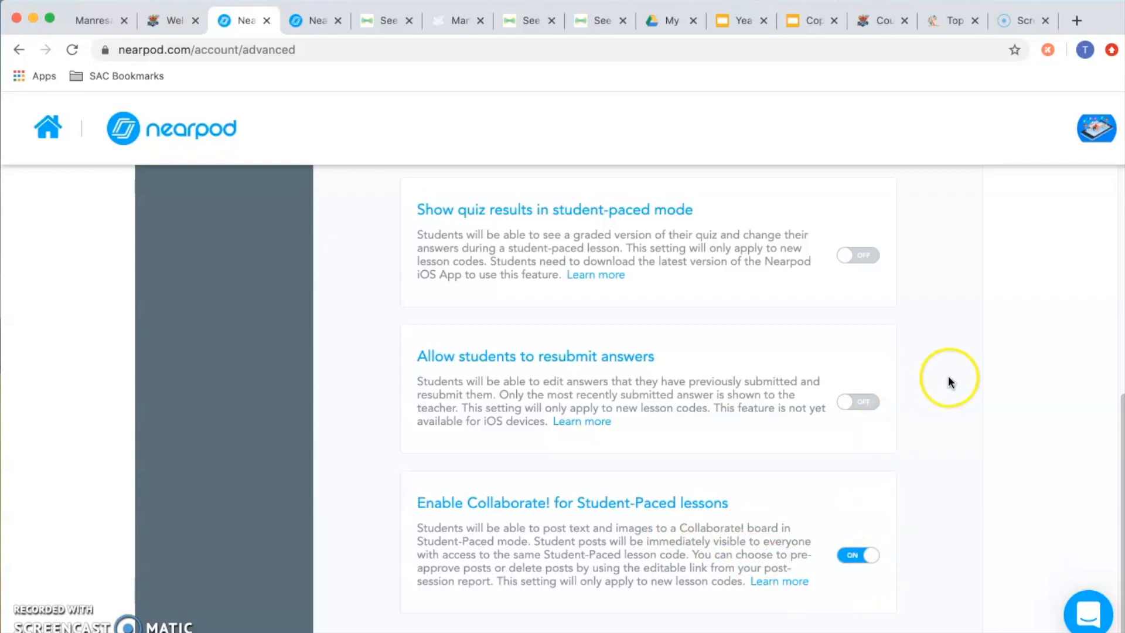
scroll(949, 375, "up", 7)
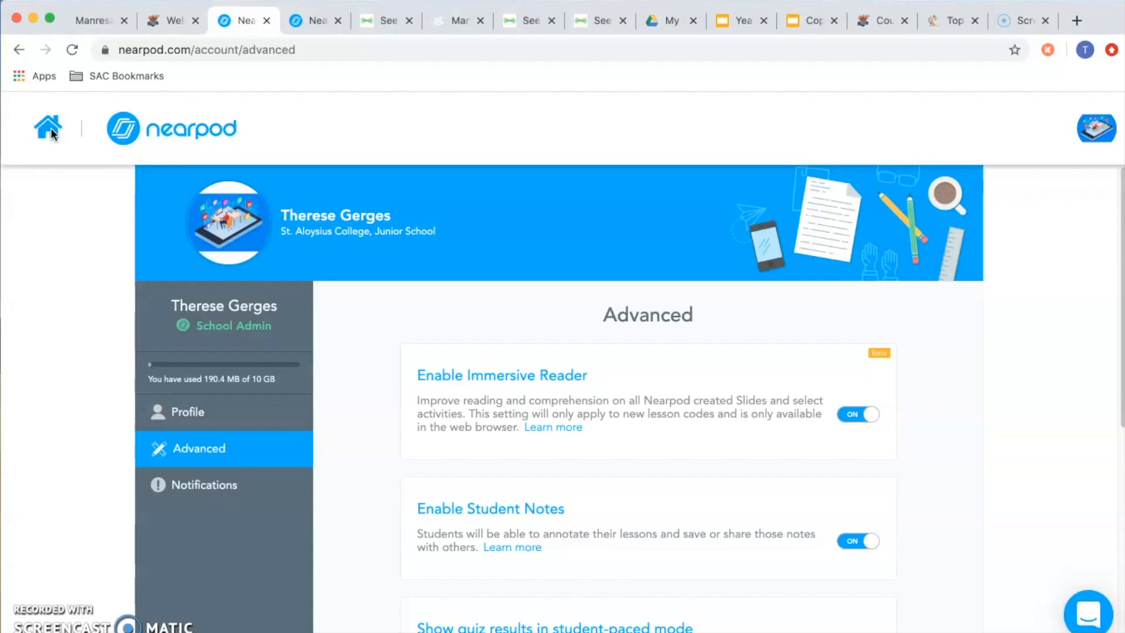
- Return to the lesson library and open the Post-Session Reports
left_click(51, 128)
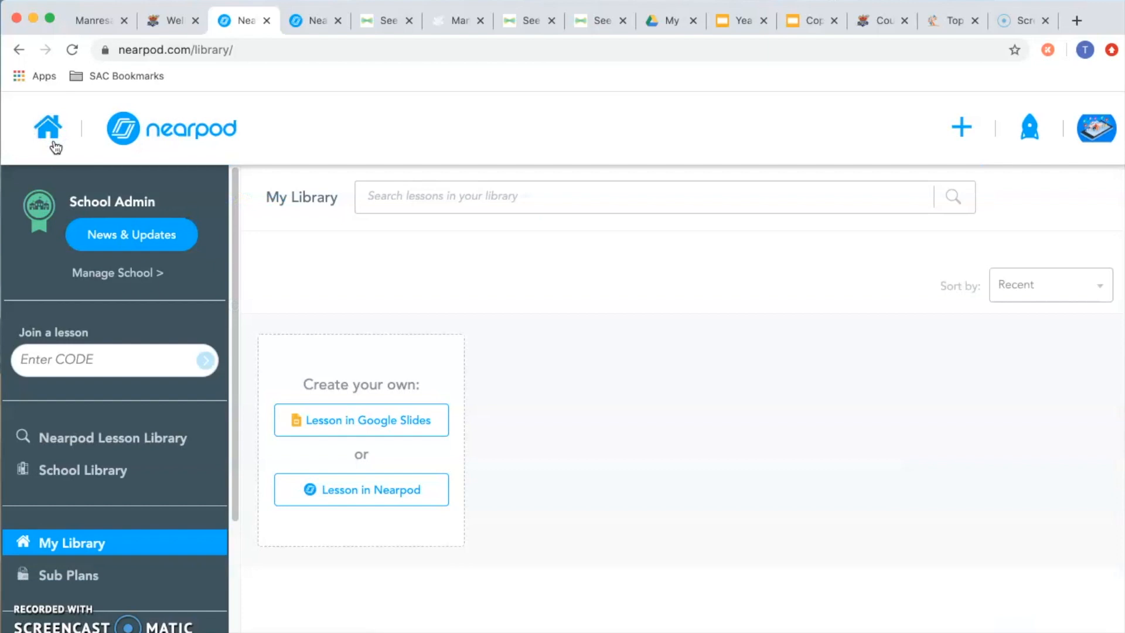
left_click(300, 355)
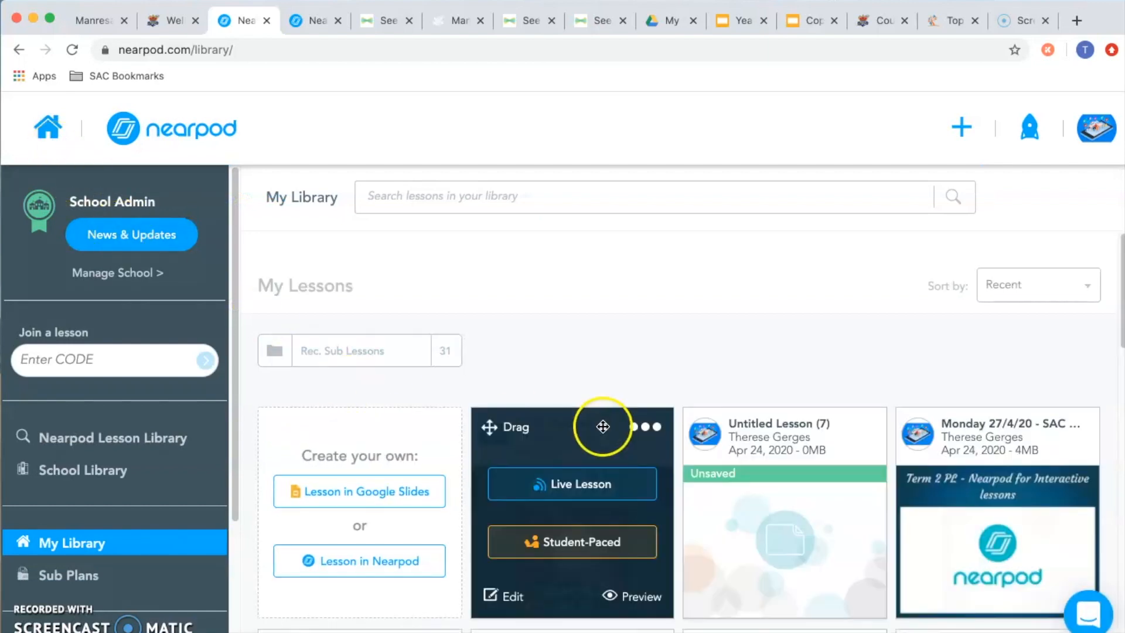
scroll(171, 482, "down", 3)
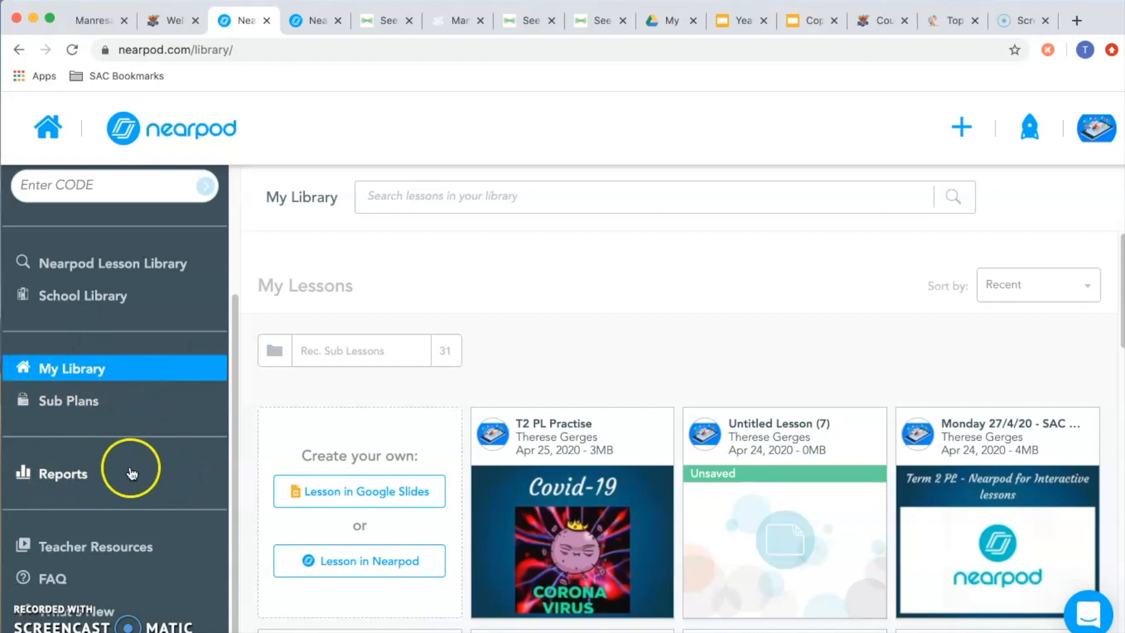
left_click(67, 478)
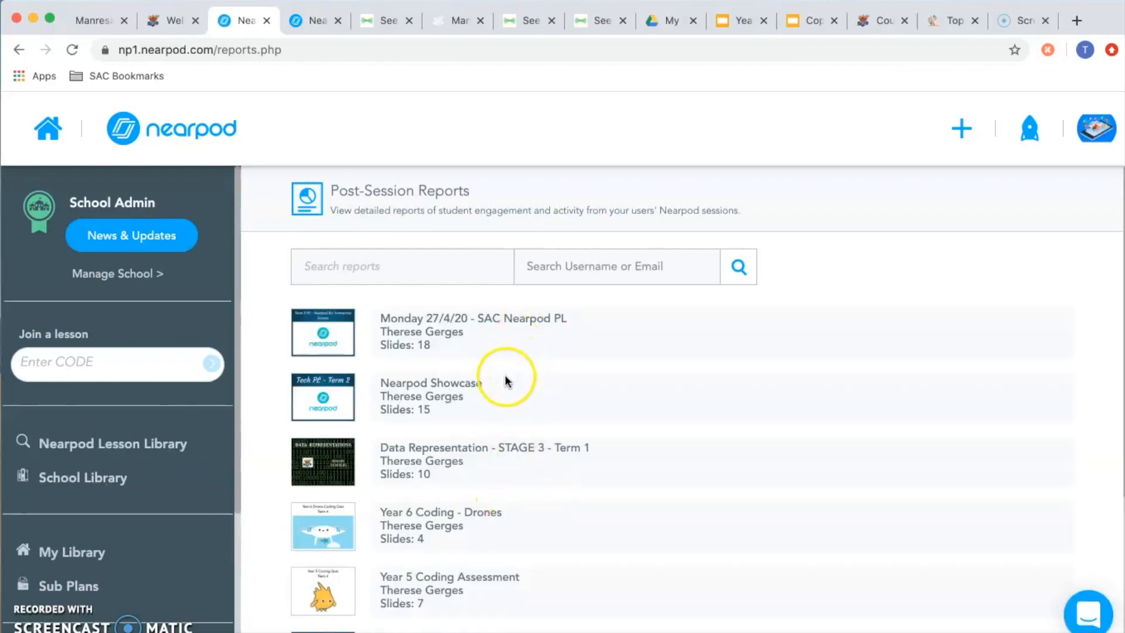
- Expand the Year 6 Coding - Drones sessions and open the report for the 2019-11-6 11:27 am session
scroll(499, 504, "down", 2)
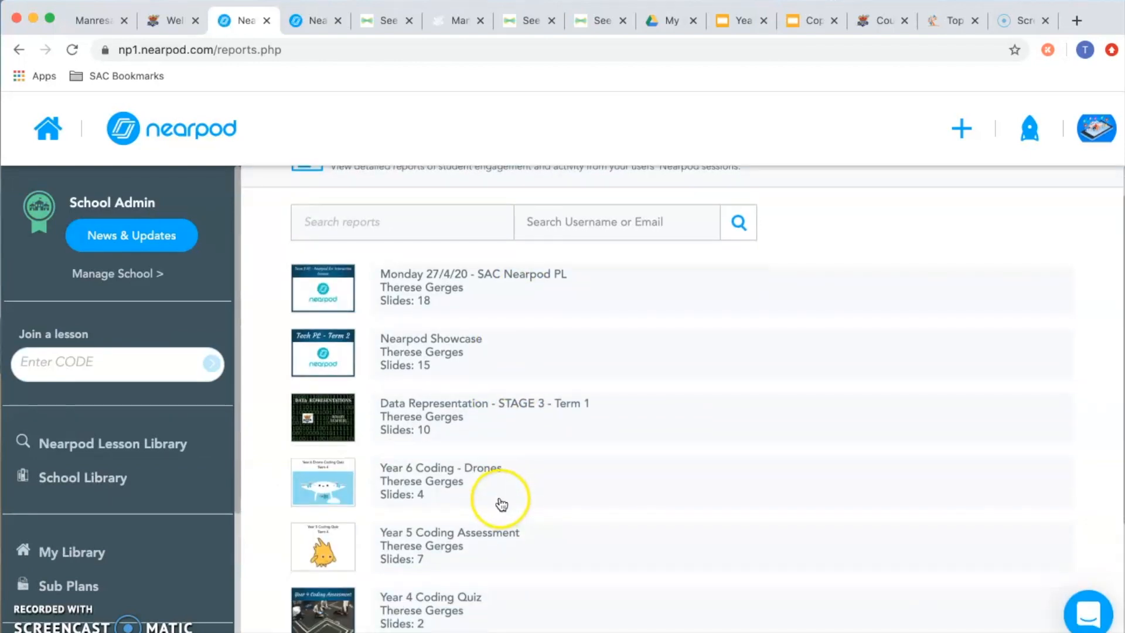
scroll(501, 503, "down", 1)
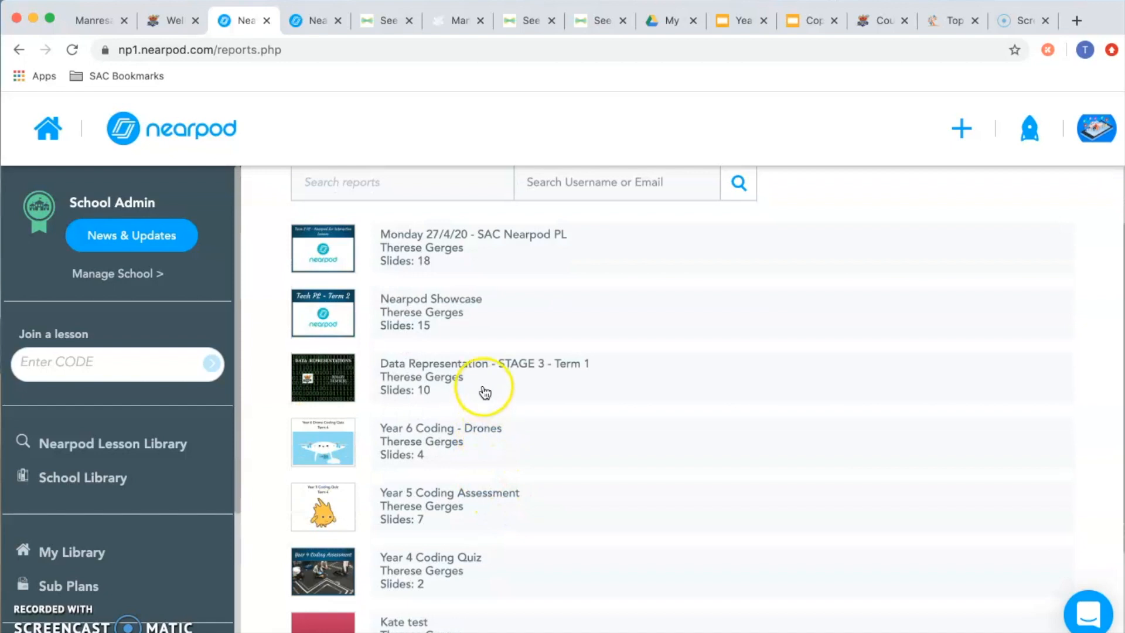
left_click(463, 447)
left_click(612, 458)
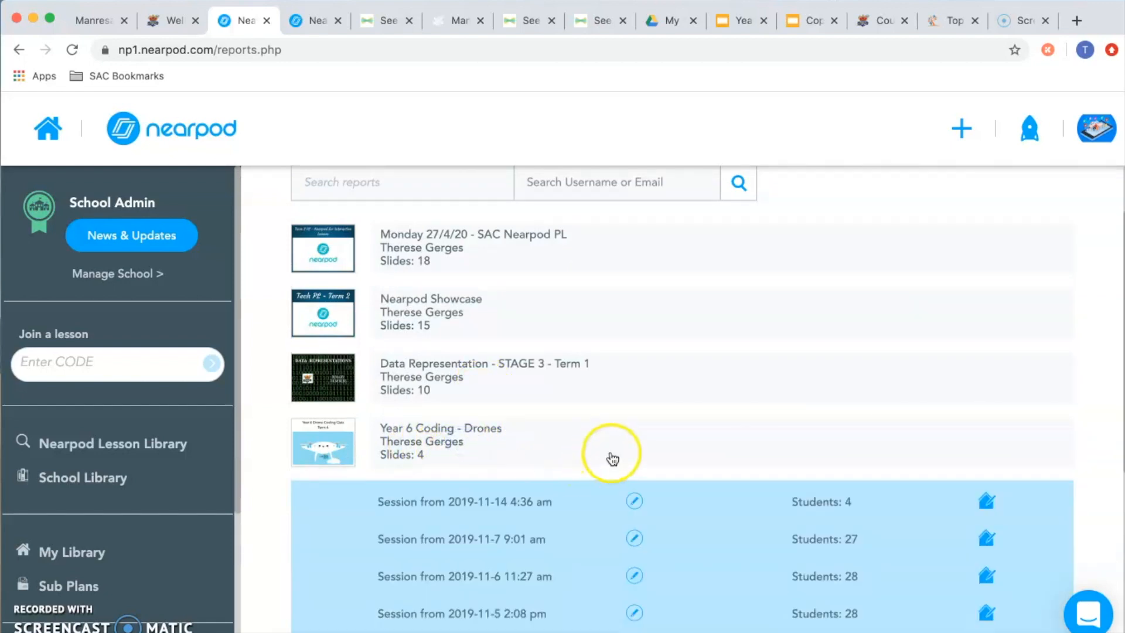
scroll(612, 458, "down", 2)
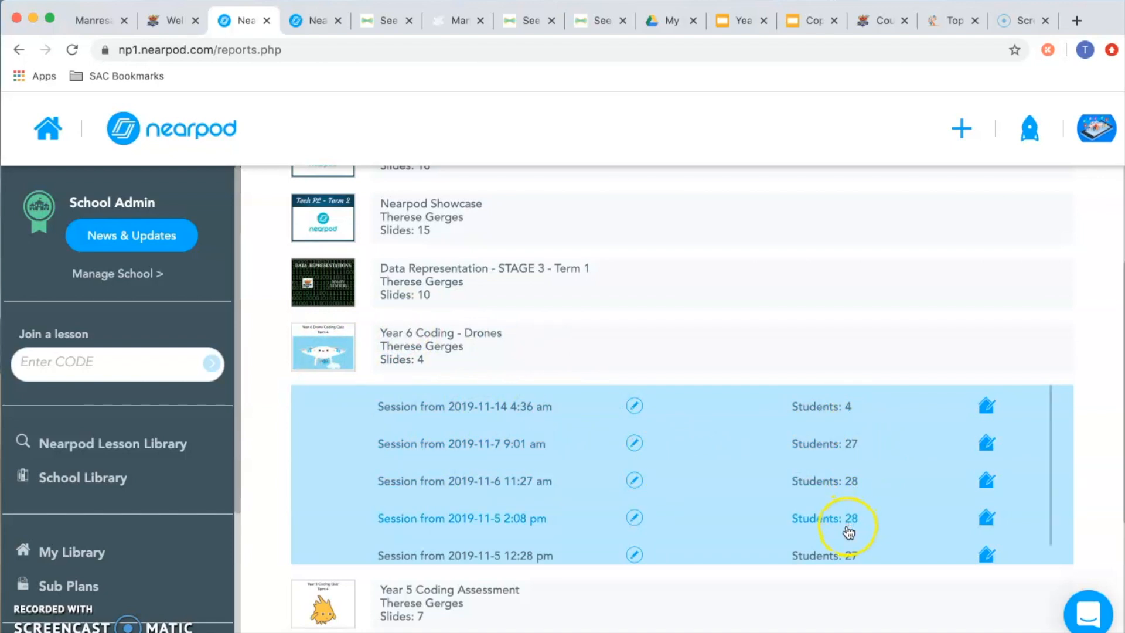
left_click(500, 482)
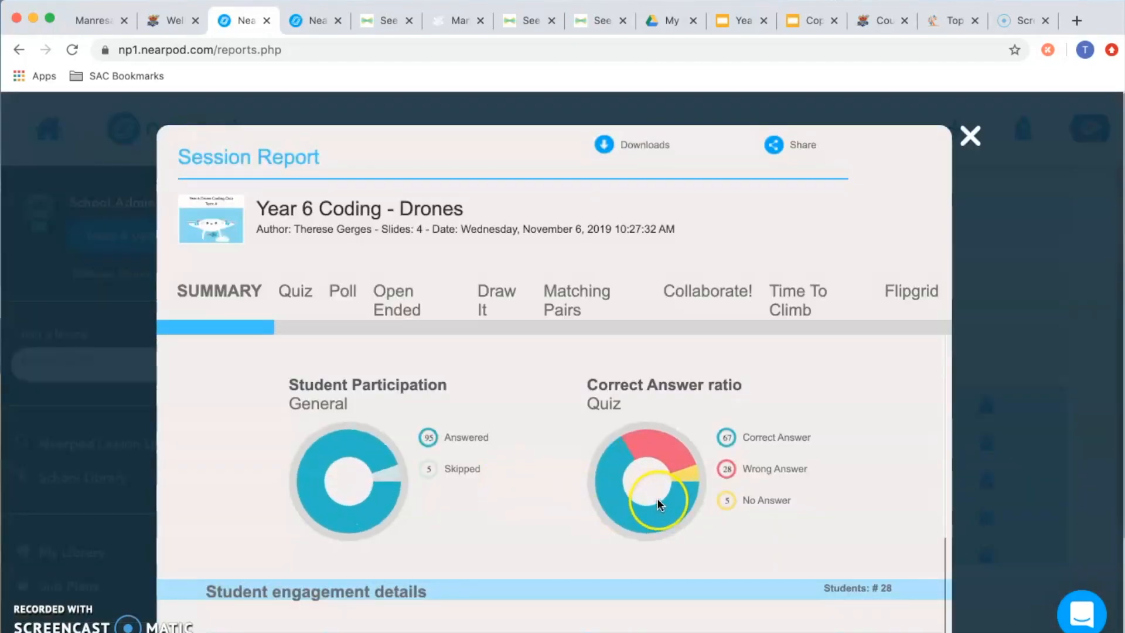
- Examine the report's summary, including the participation and correct-answer charts and each student's quiz and participation results
scroll(658, 499, "down", 2)
scroll(656, 498, "down", 12)
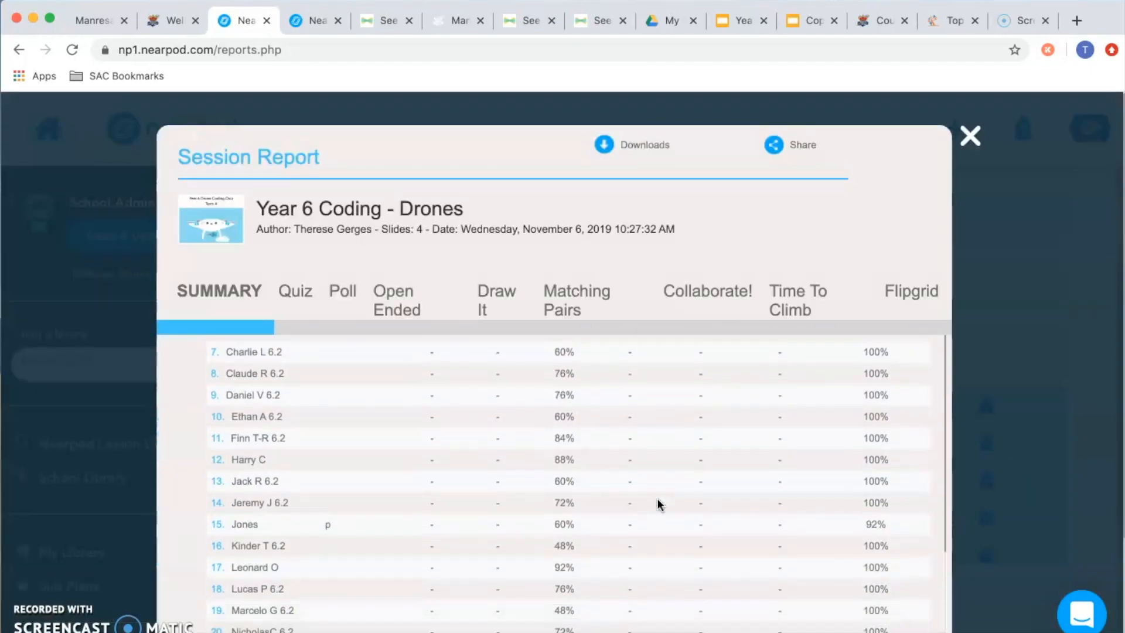
scroll(657, 497, "up", 8)
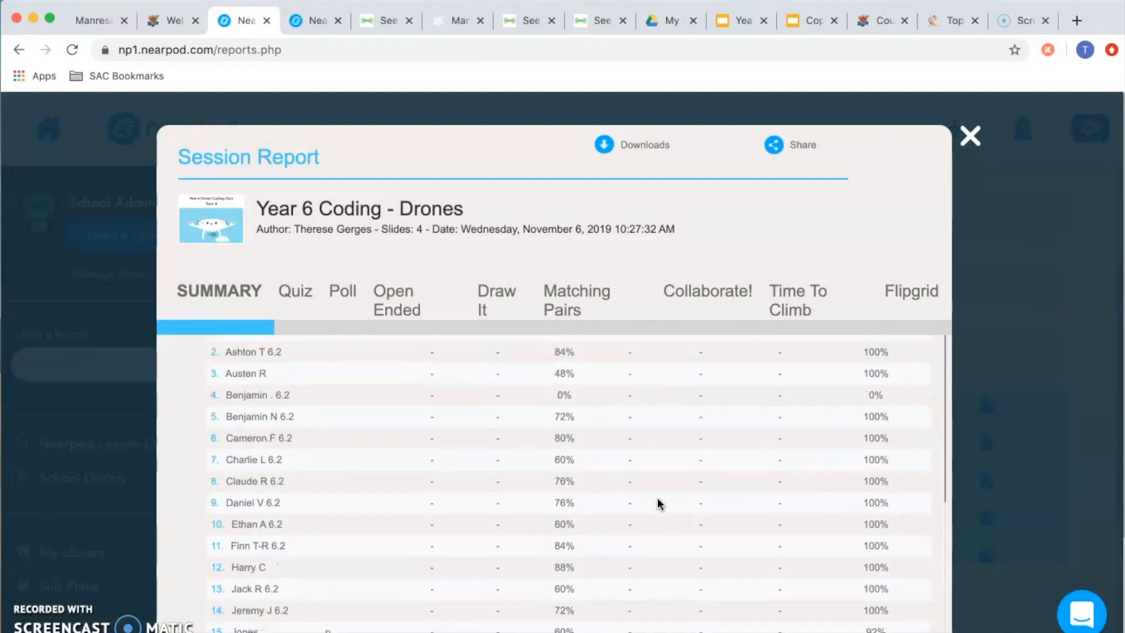
scroll(658, 504, "down", 8)
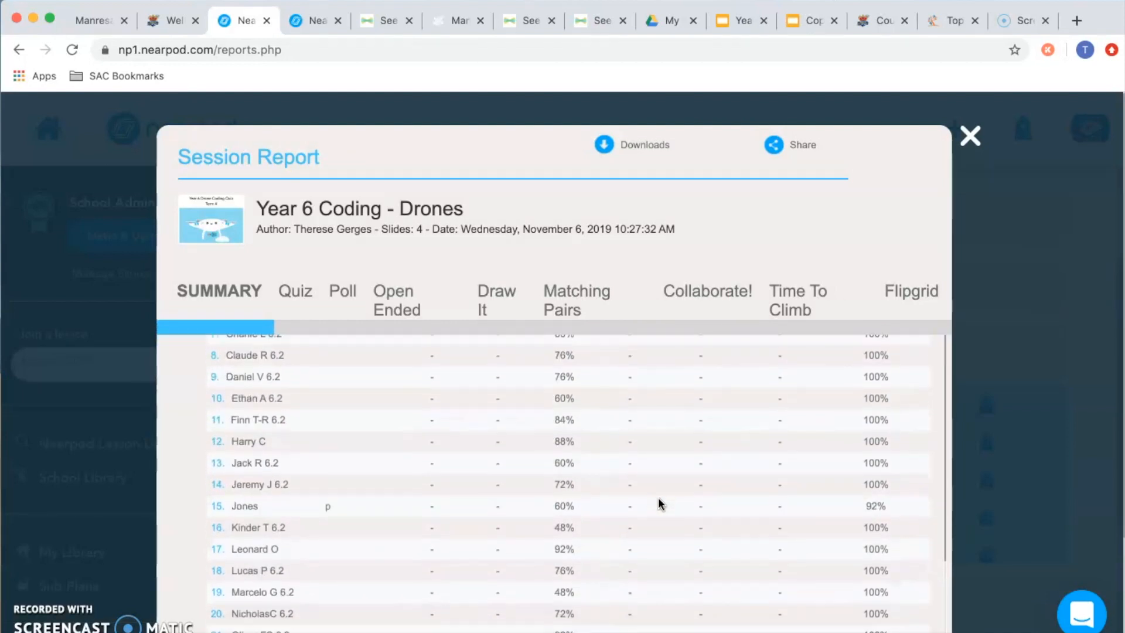
left_click(592, 461)
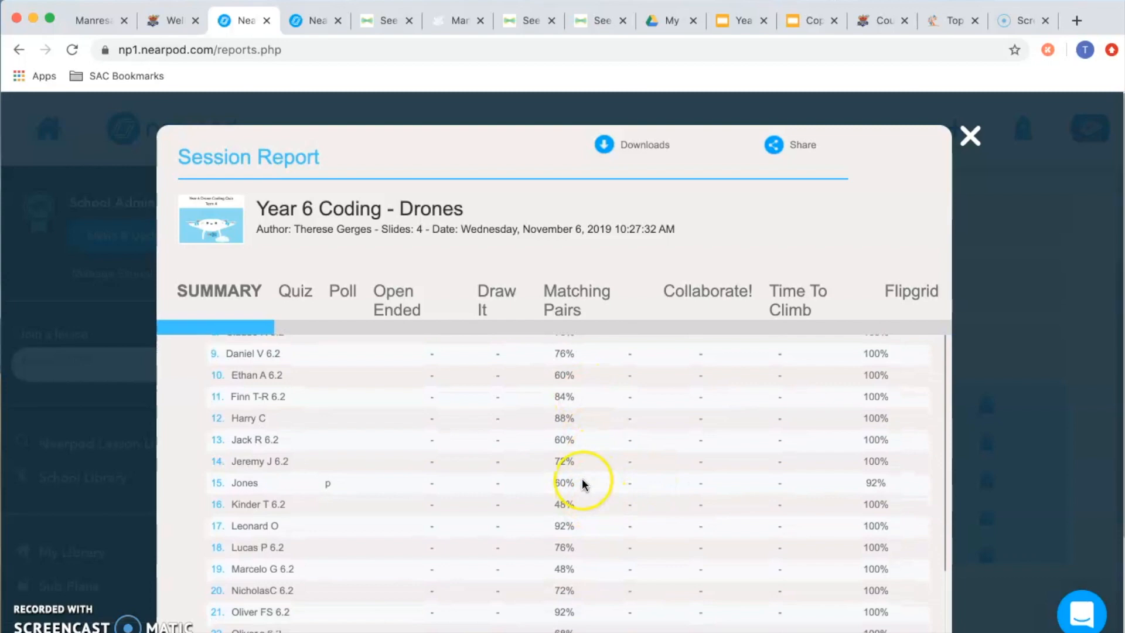
scroll(581, 482, "down", 3)
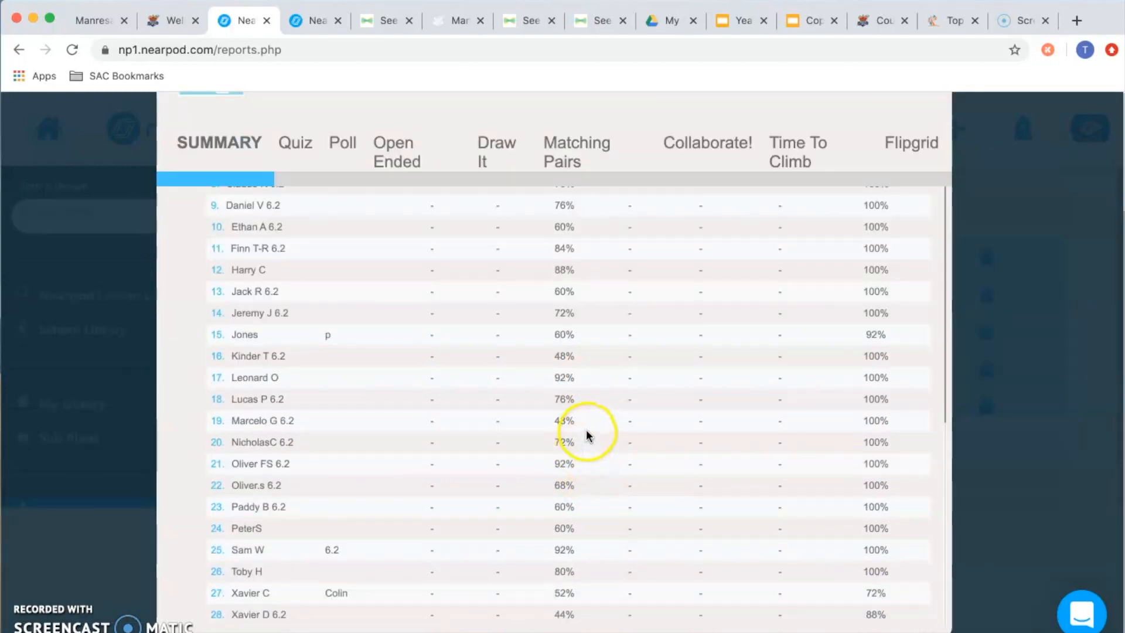
scroll(585, 430, "up", 10)
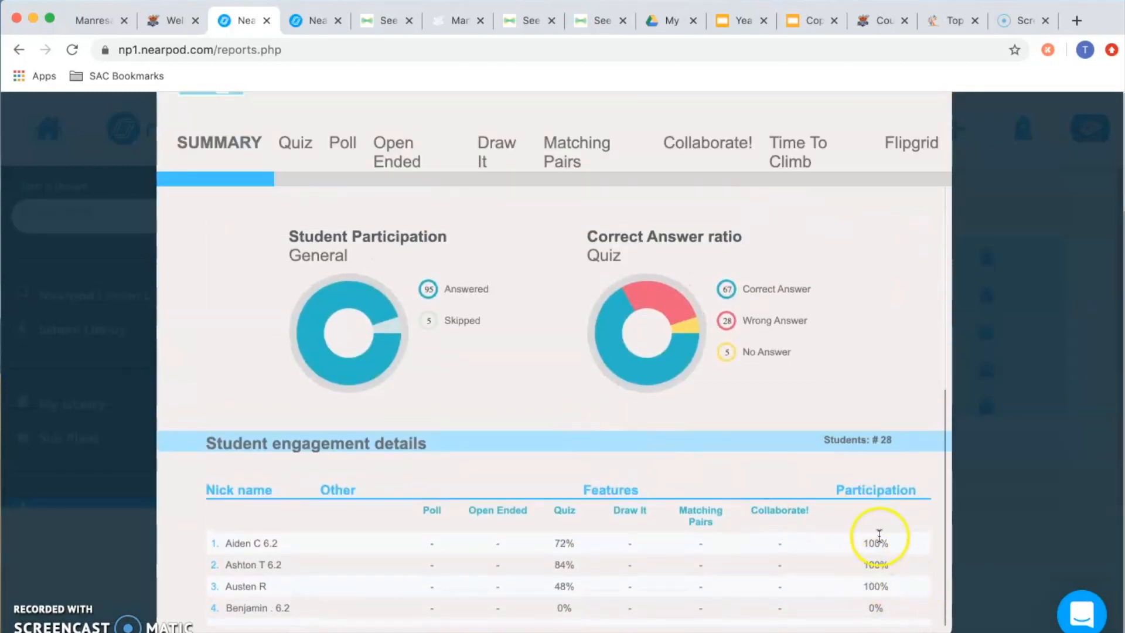
scroll(879, 528, "down", 8)
scroll(885, 542, "down", 3)
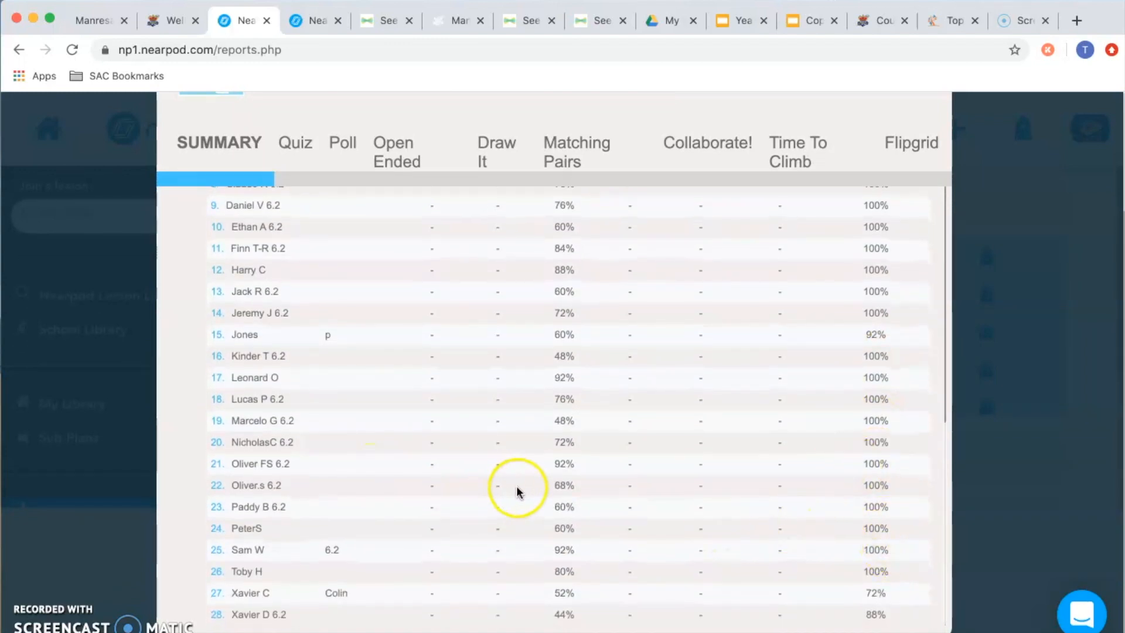
scroll(511, 487, "up", 10)
scroll(519, 487, "up", 2)
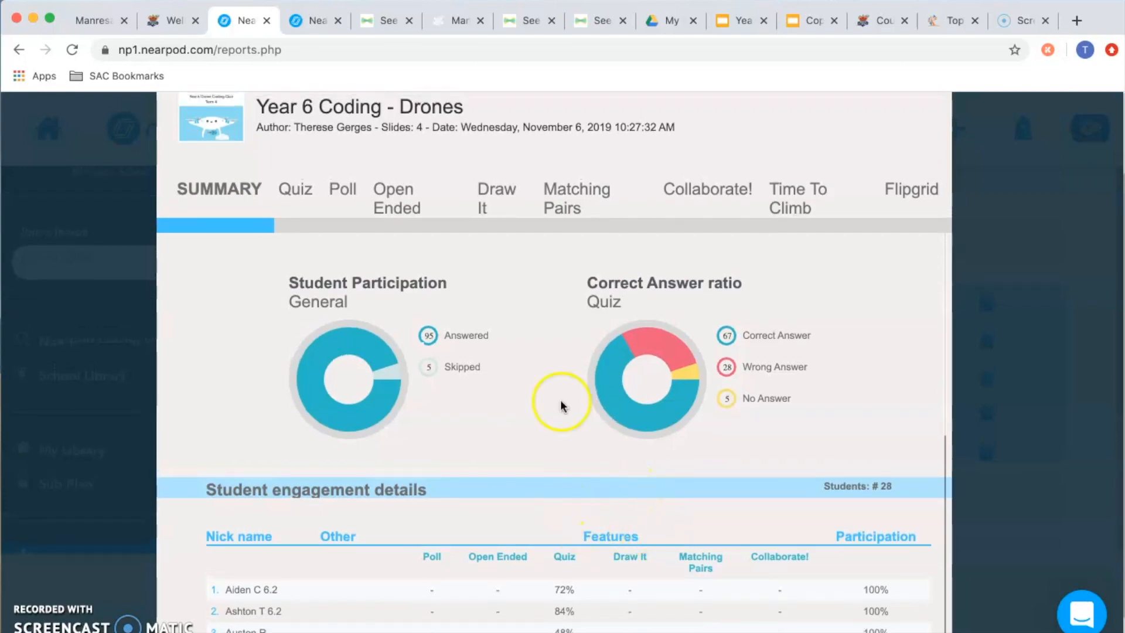
- Check the report's activity results from Quiz to Collaborate!, expand the first Collaborate! board's links, and return to the summary
left_click(296, 190)
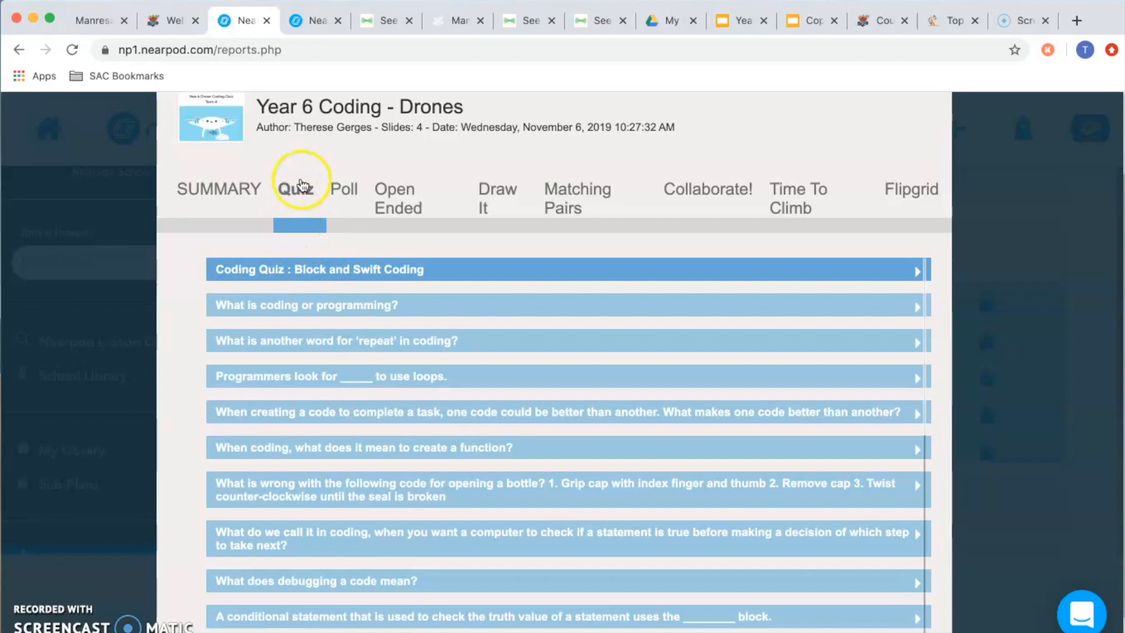
left_click(341, 189)
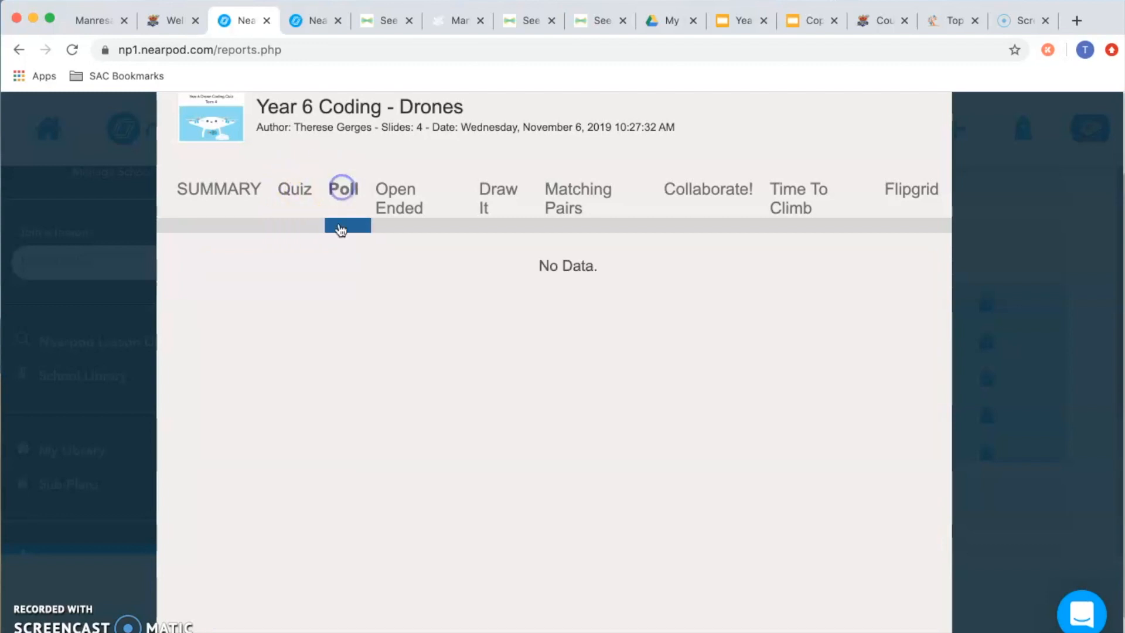
left_click(388, 190)
left_click(493, 188)
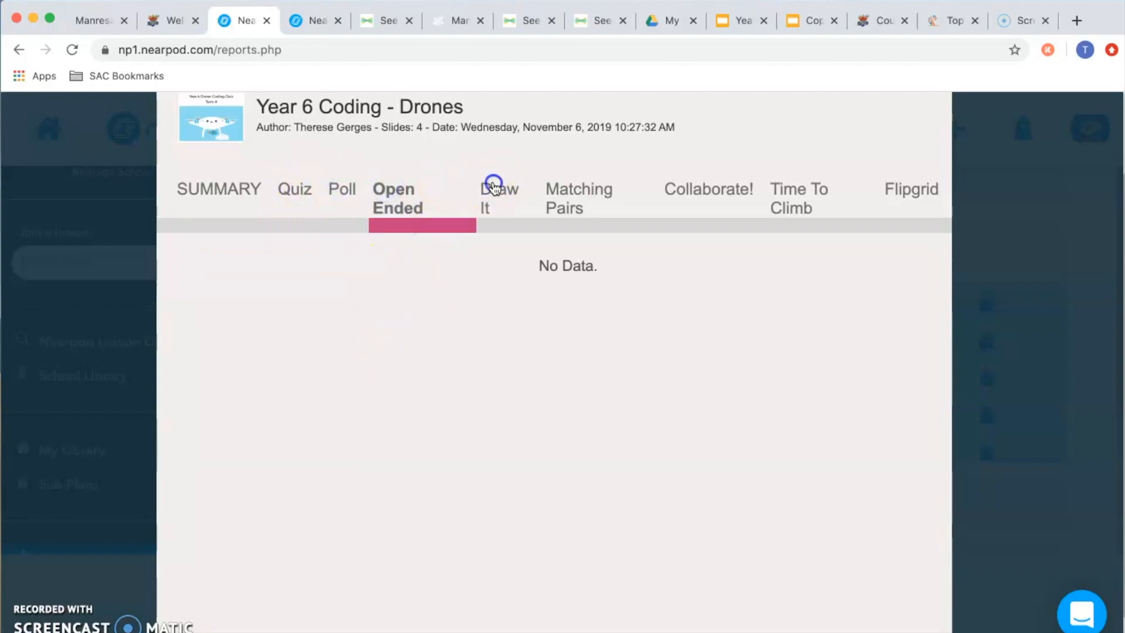
left_click(560, 191)
left_click(700, 190)
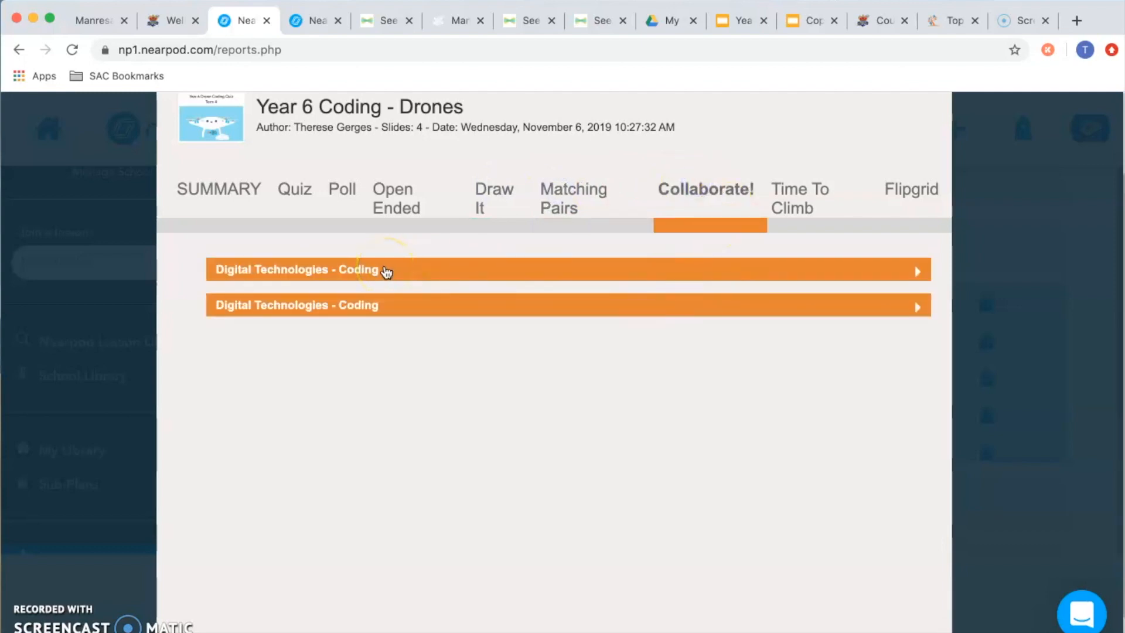
left_click(386, 272)
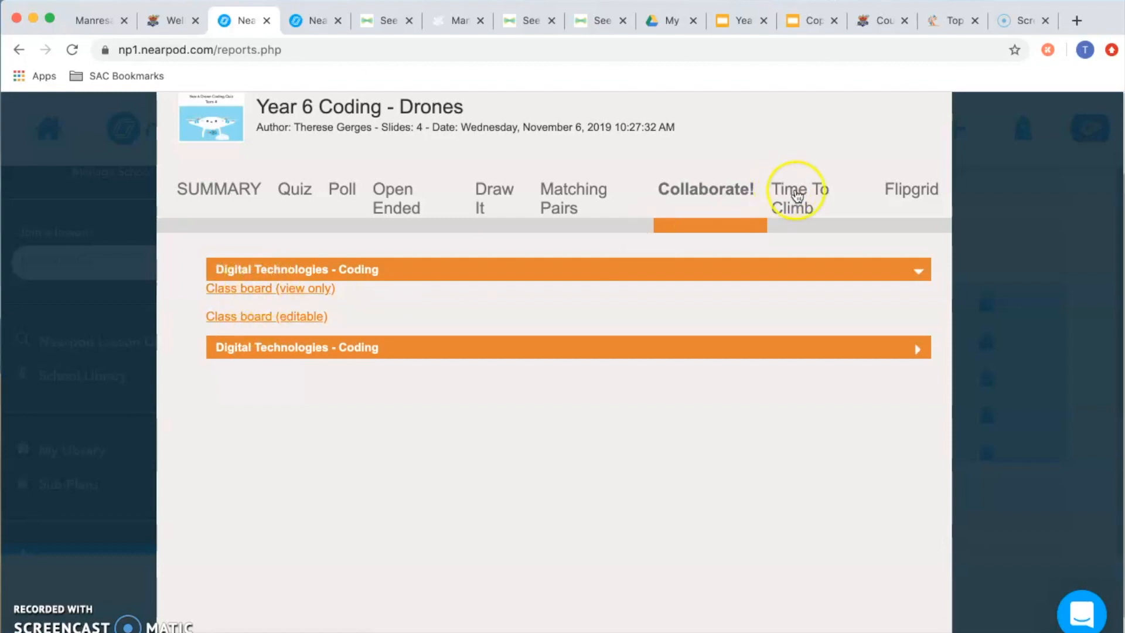
left_click(211, 188)
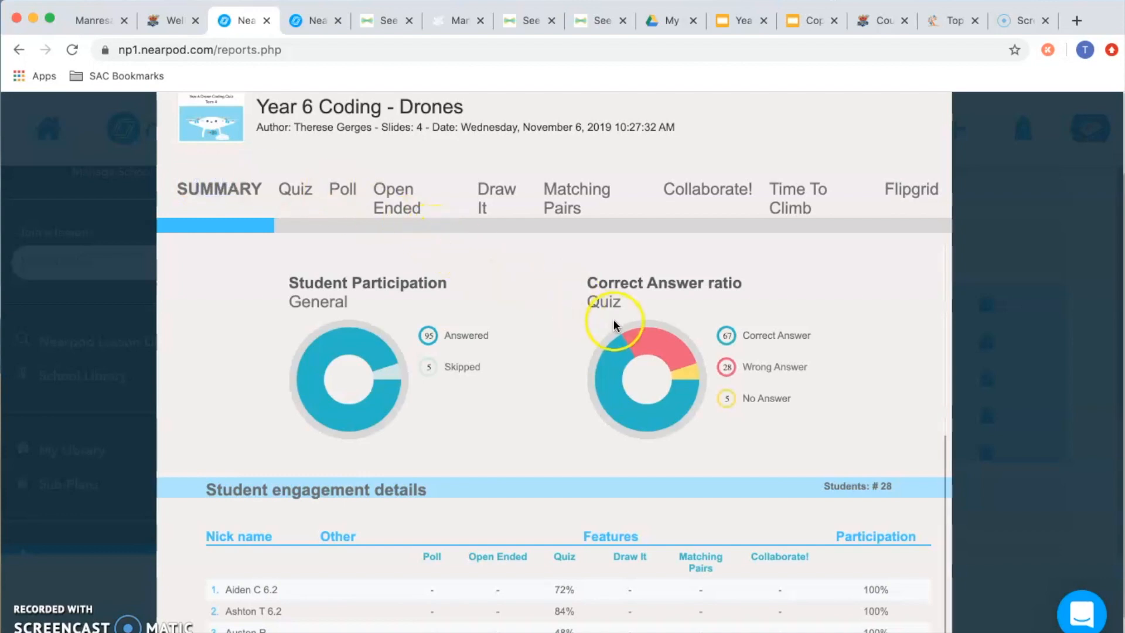
- Examine the form for sharing the session report by email, close it without sending, and open the report's download options
left_click(40, 602)
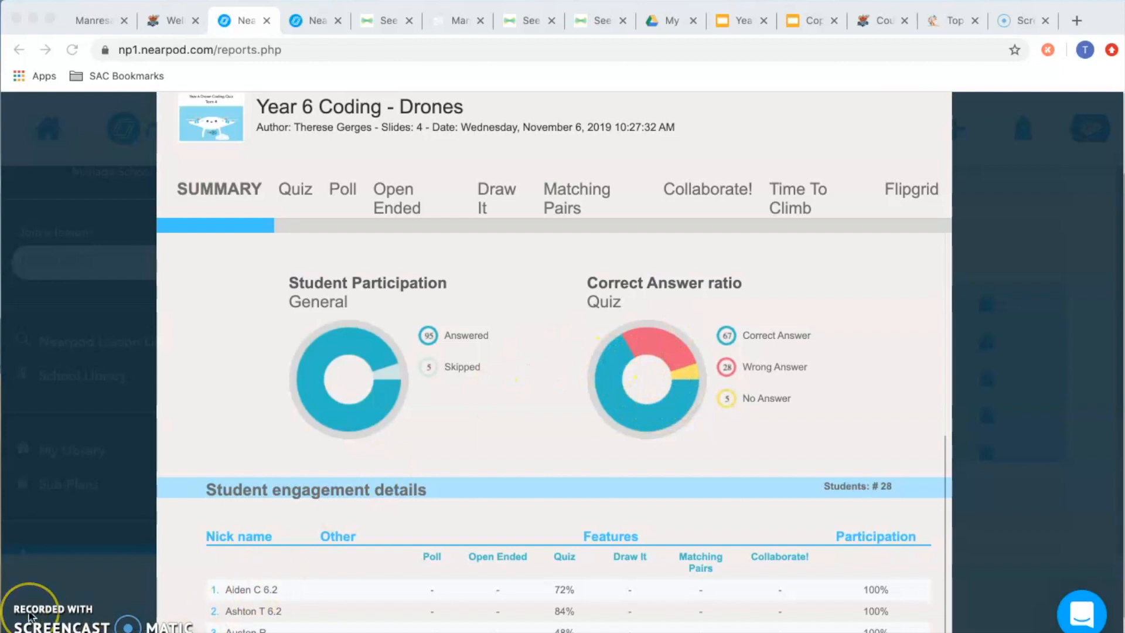
scroll(332, 524, "up", 3)
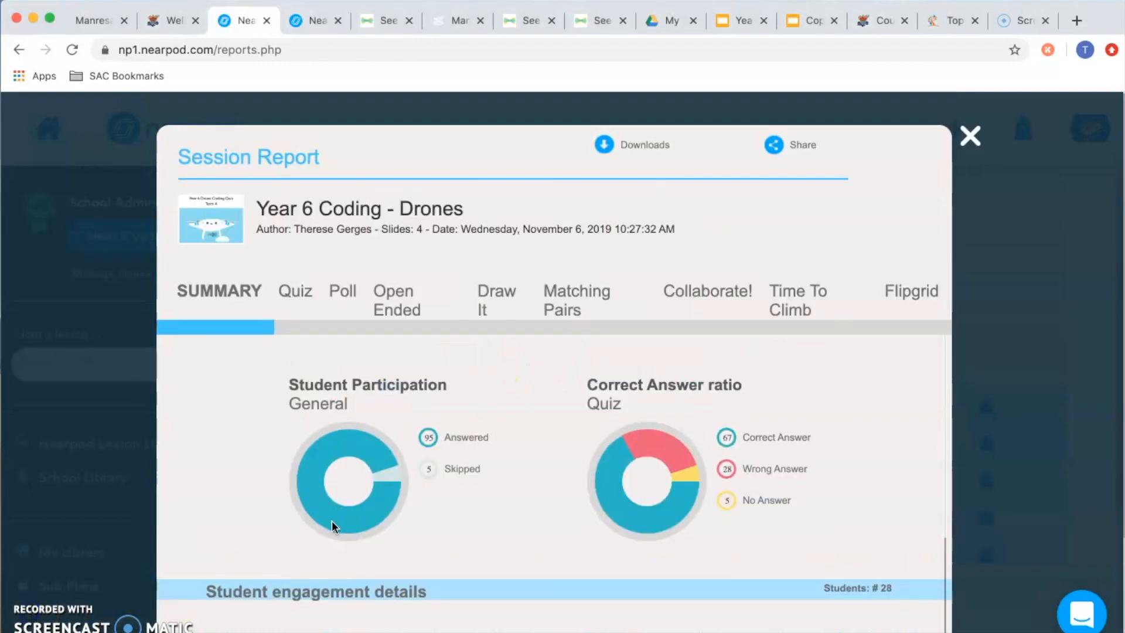
scroll(331, 520, "down", 3)
scroll(340, 498, "up", 3)
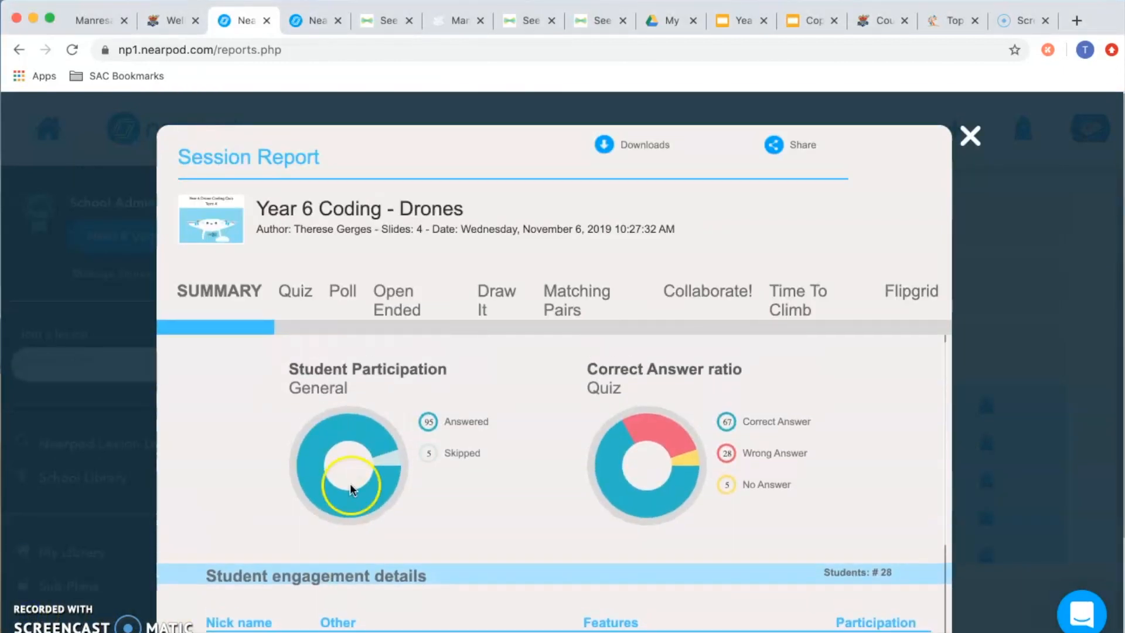
left_click(789, 148)
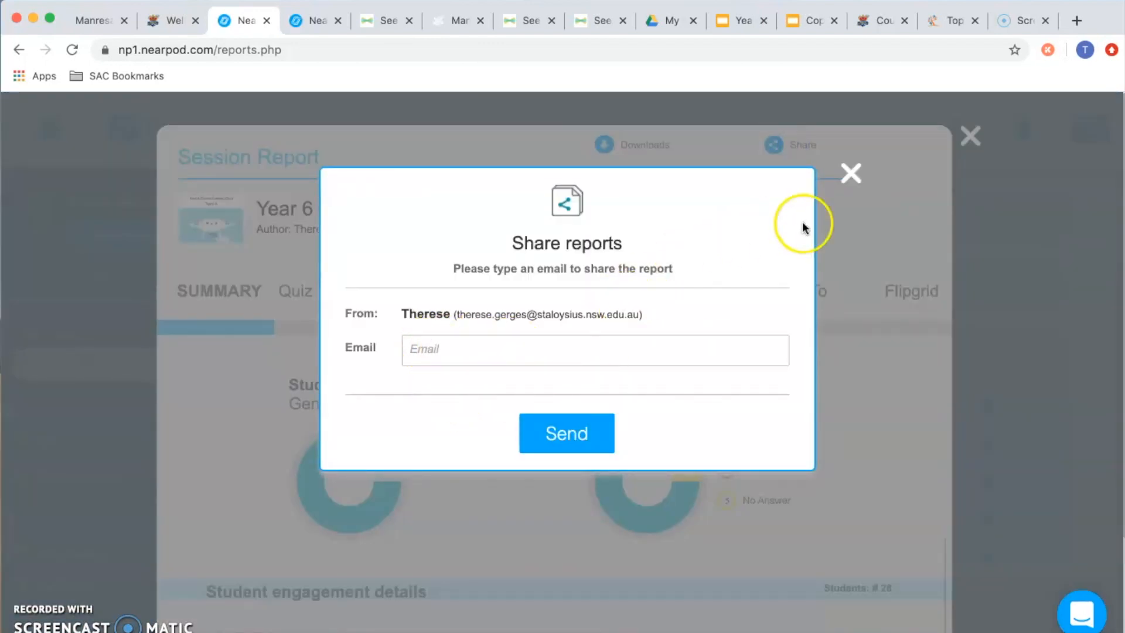
left_click(851, 176)
left_click(640, 146)
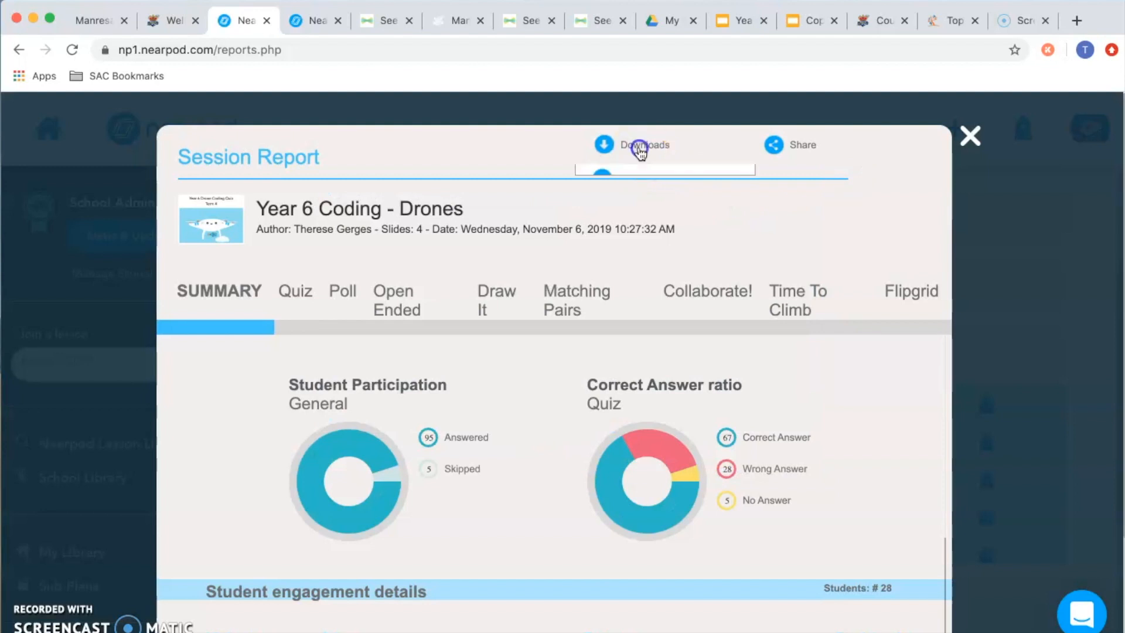